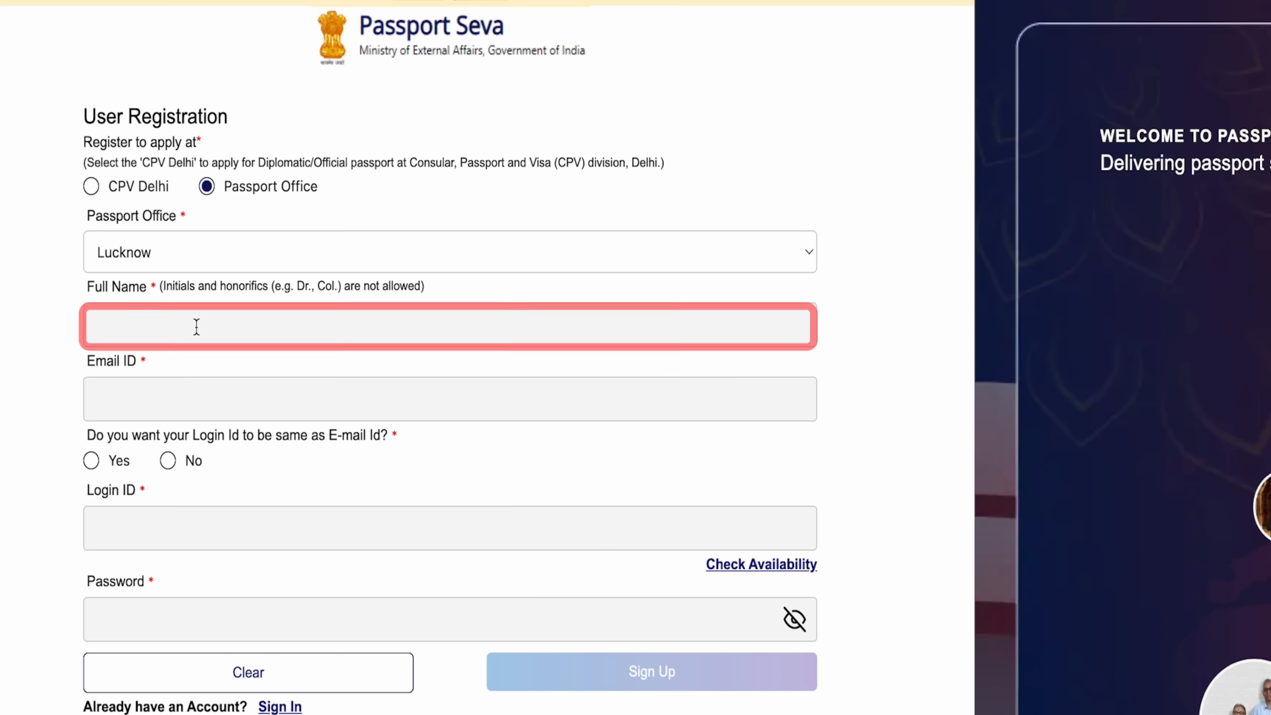
Enter the full name and e-mail, use the e-mail as login ID, and confirm it is available.
{"action": "left_click", "coordinate": [180, 414]}
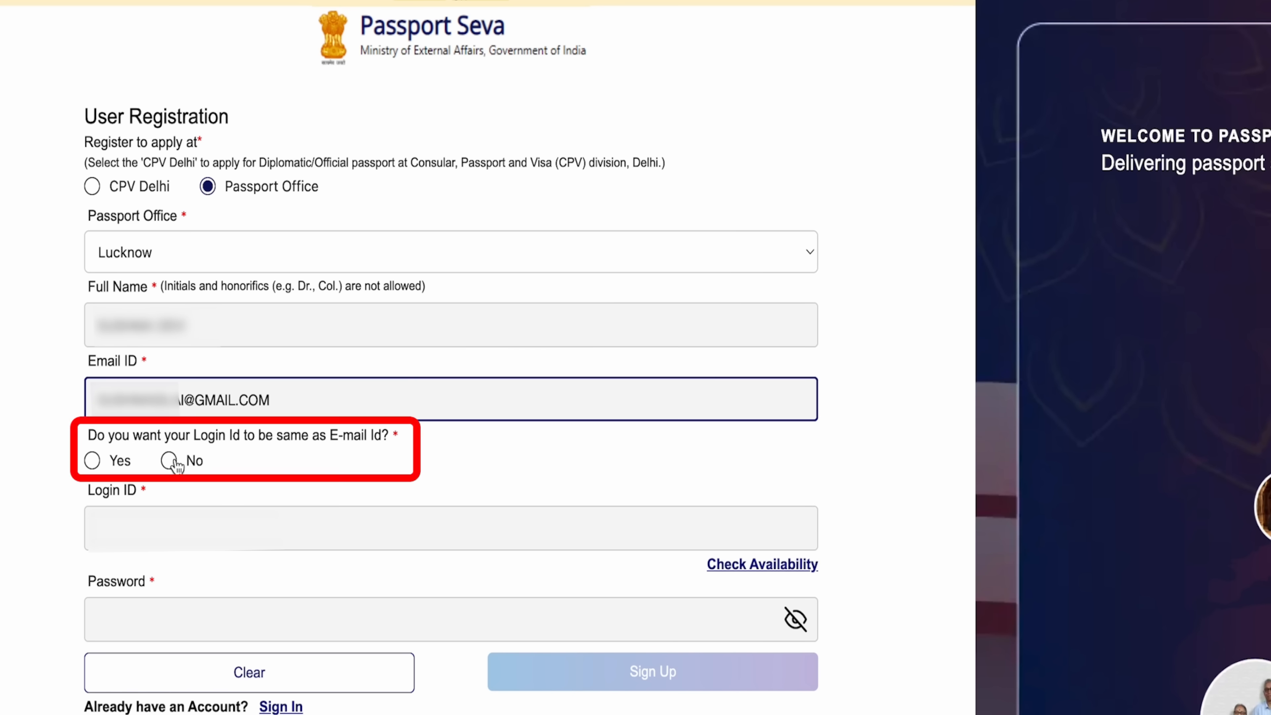
{"action": "left_click", "coordinate": [92, 460]}
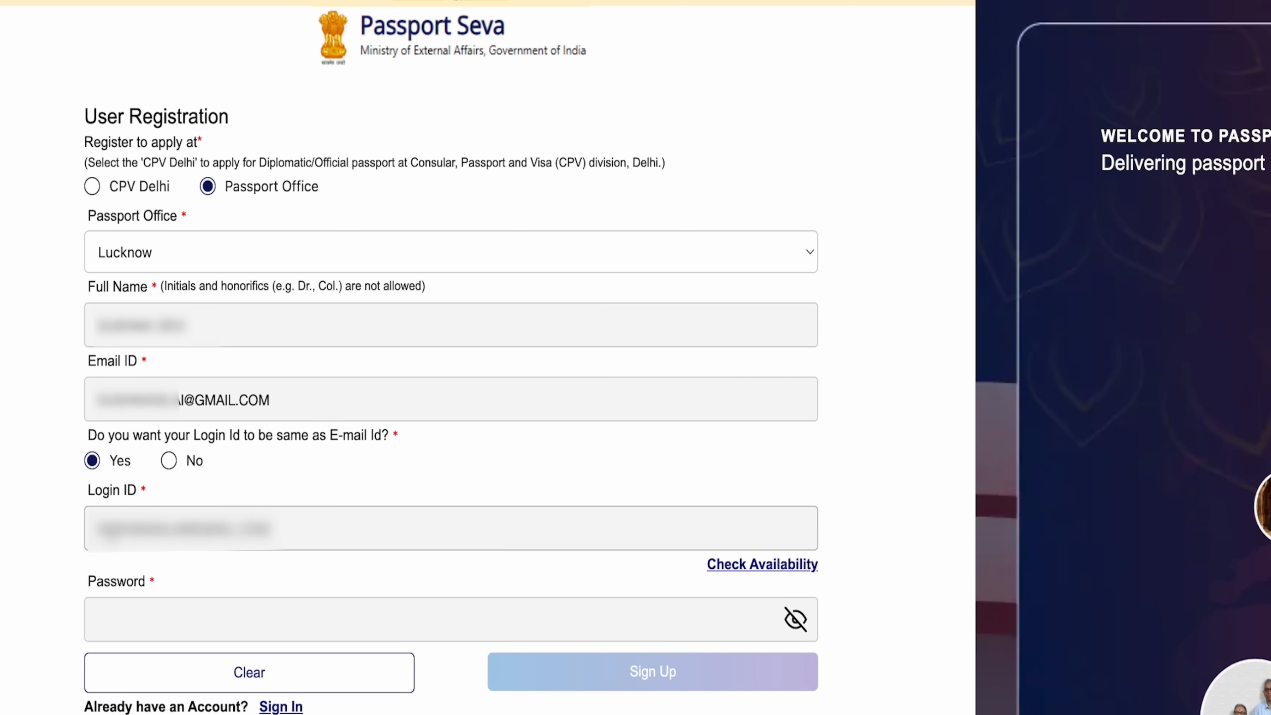
{"action": "left_click", "coordinate": [726, 566]}
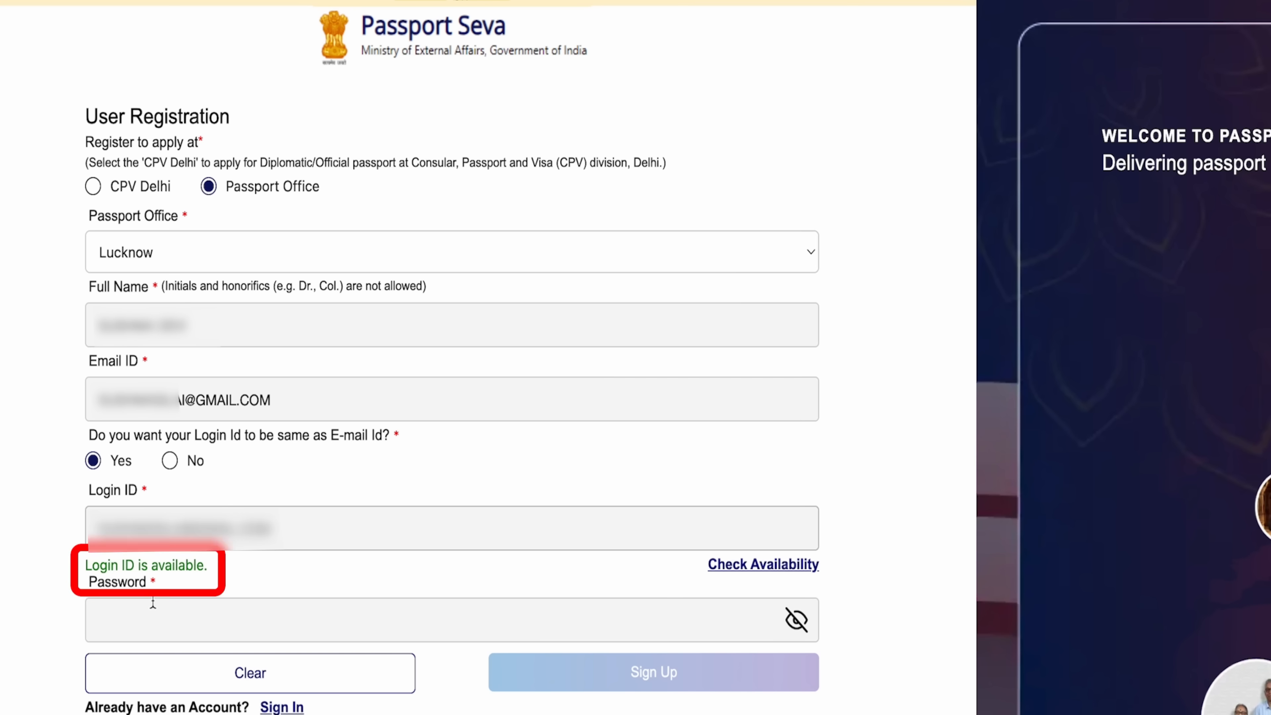
Set the account password and submit the registration form.
{"action": "left_click", "coordinate": [150, 618]}
{"action": "type", "text": "•"}
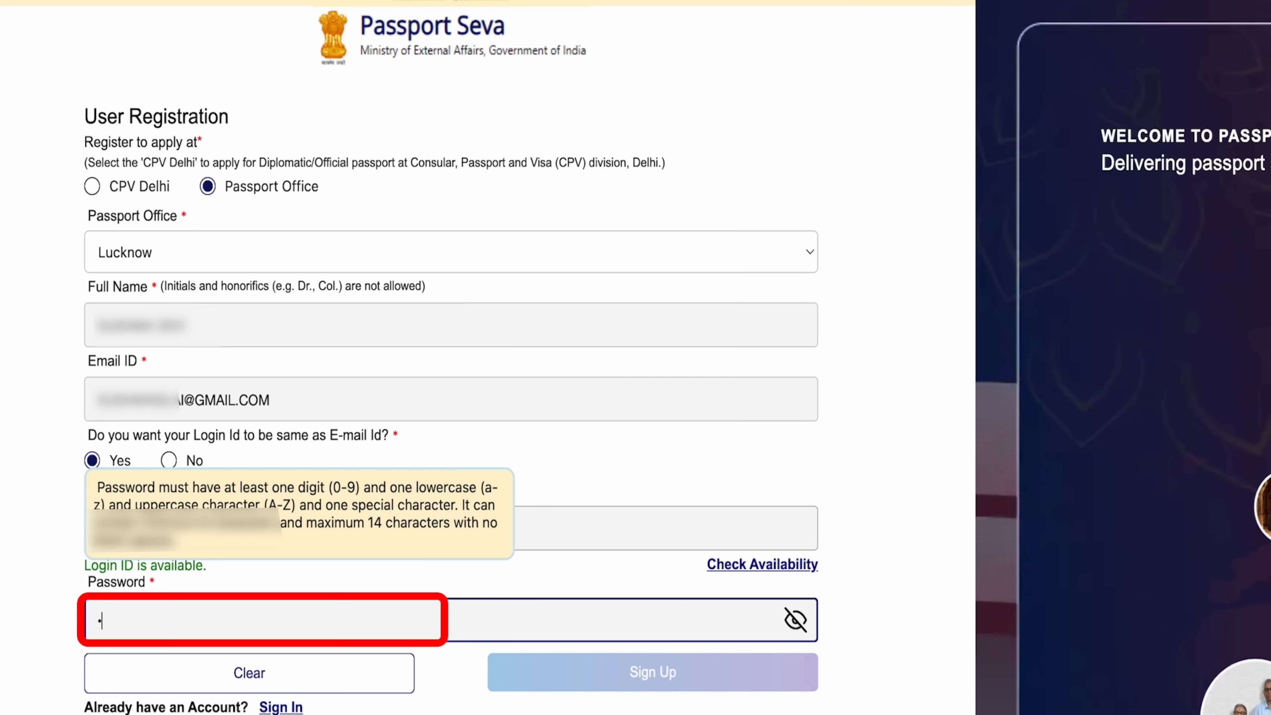
{"action": "type", "text": "••"}
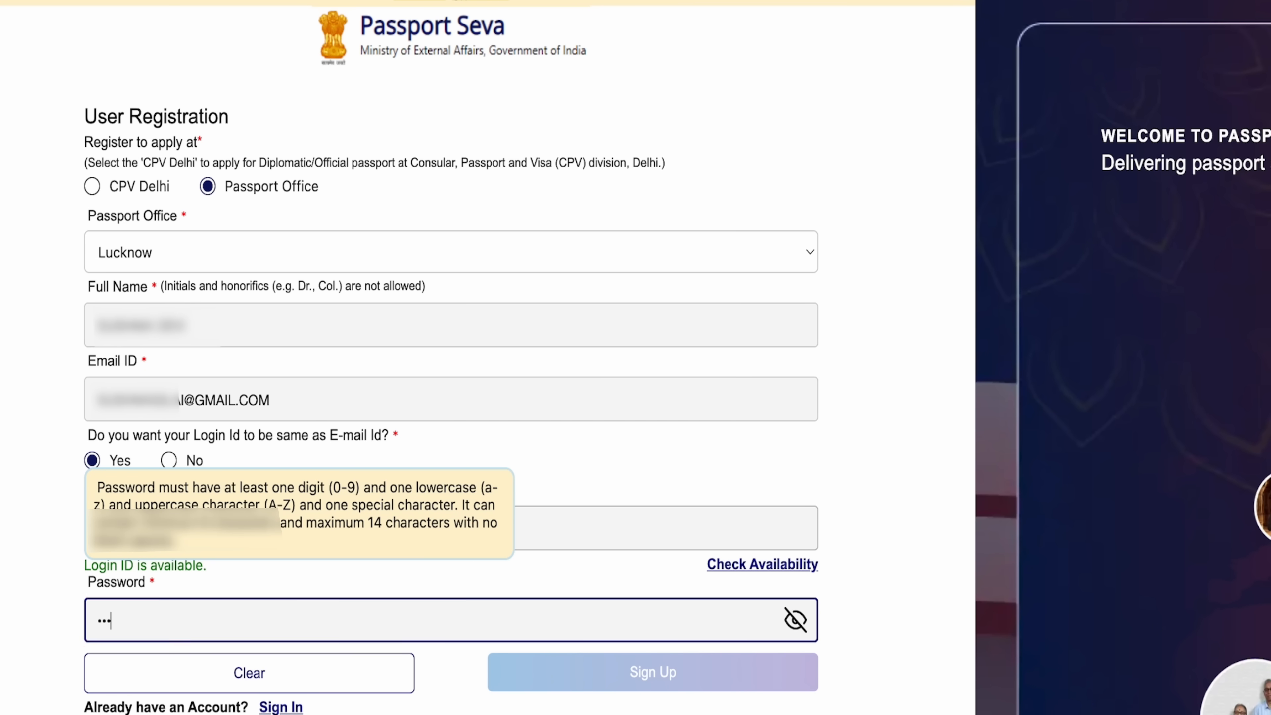
{"action": "type", "text": "••••"}
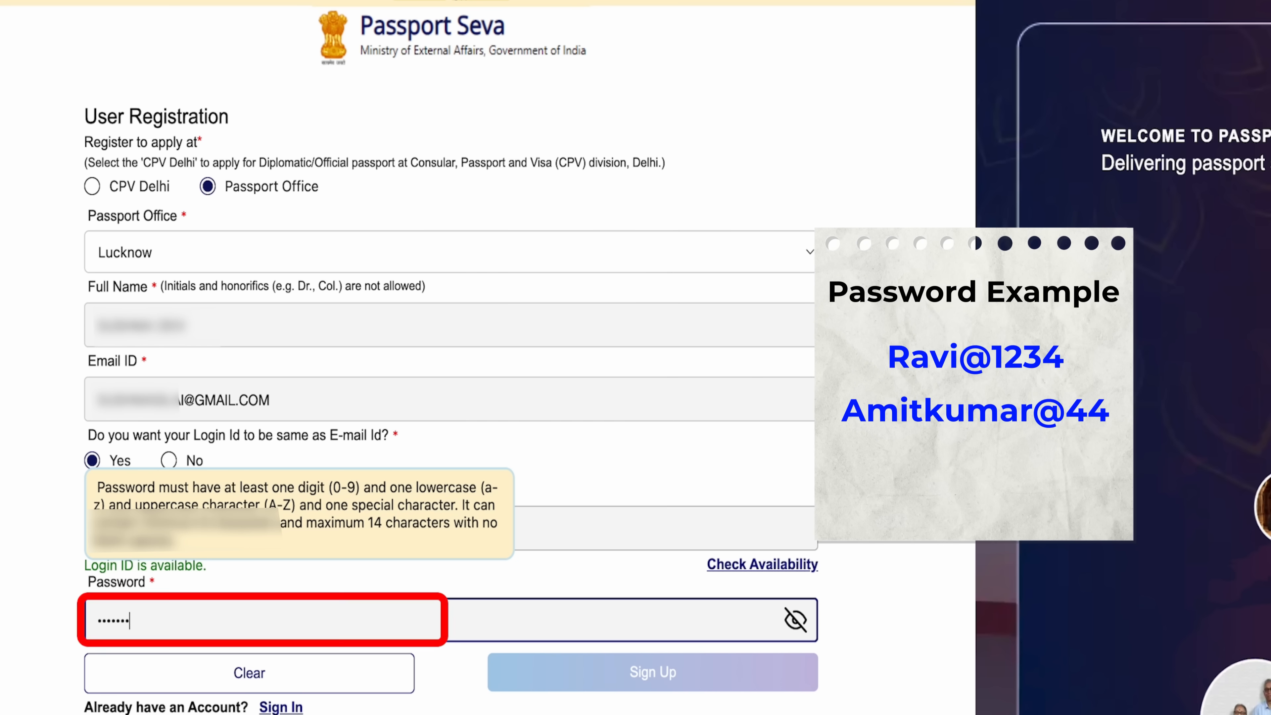
{"action": "type", "text": "••"}
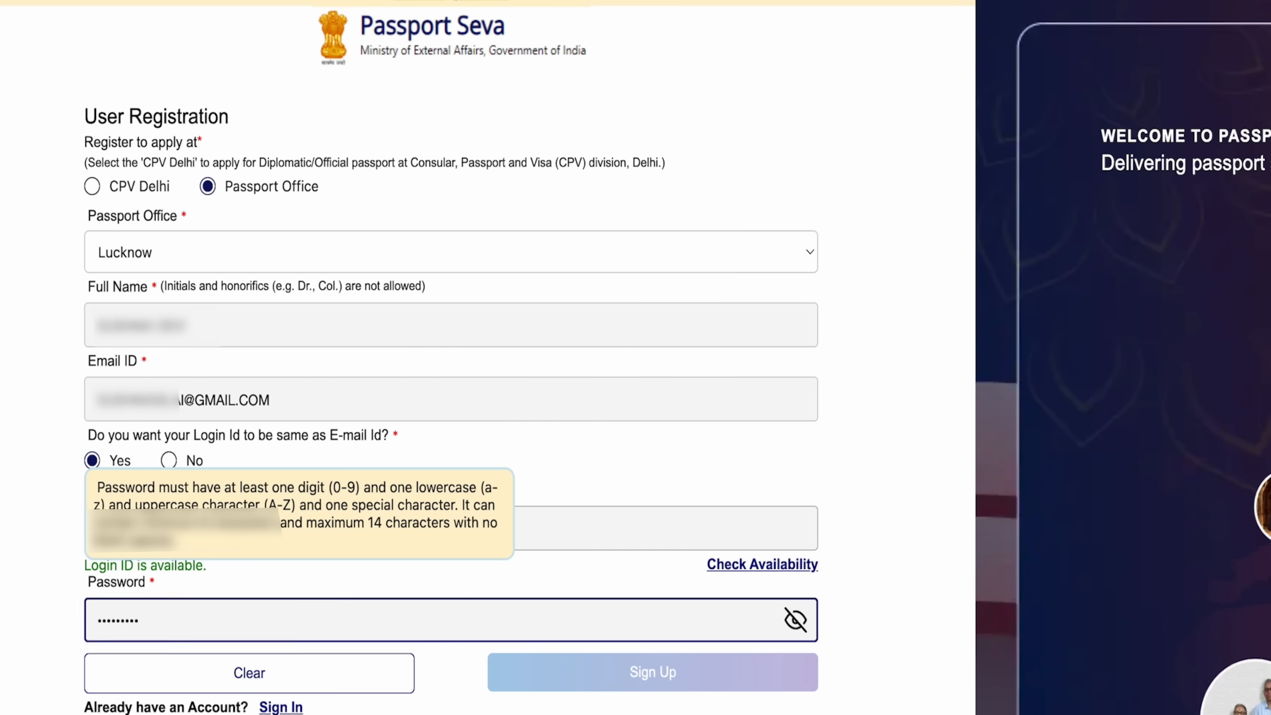
{"action": "type", "text": "••"}
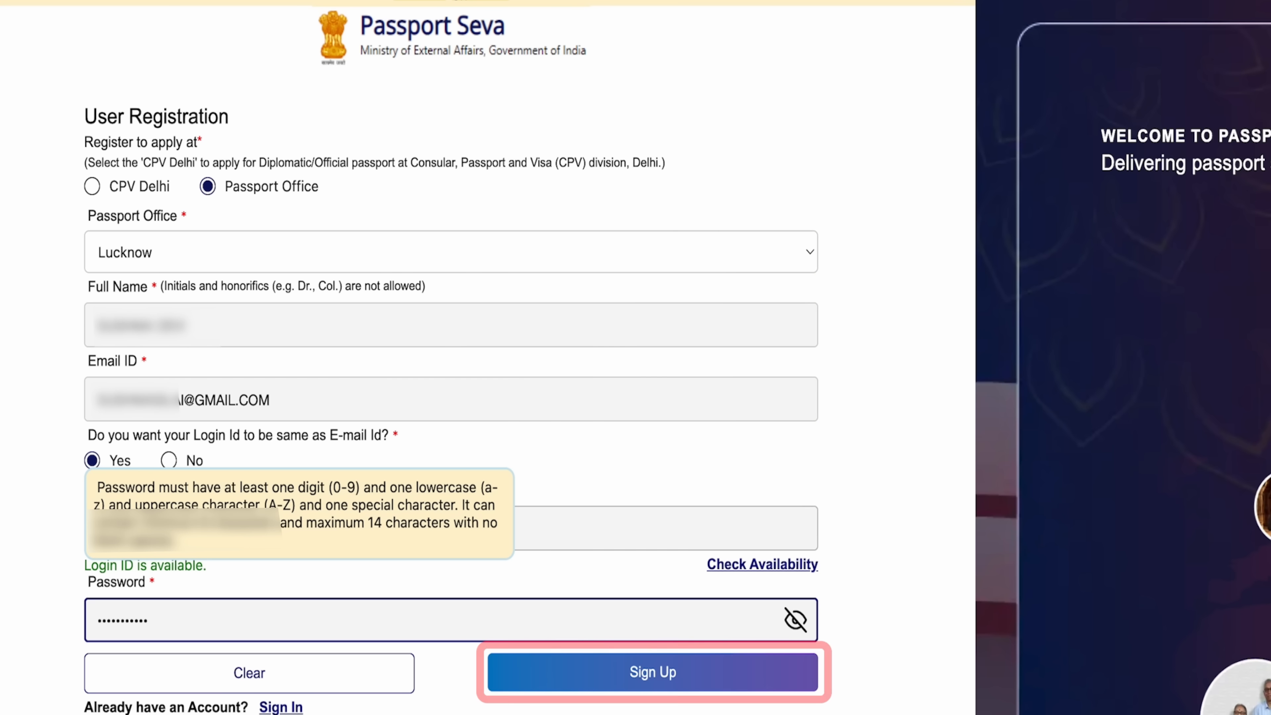
{"action": "key", "text": "Return"}
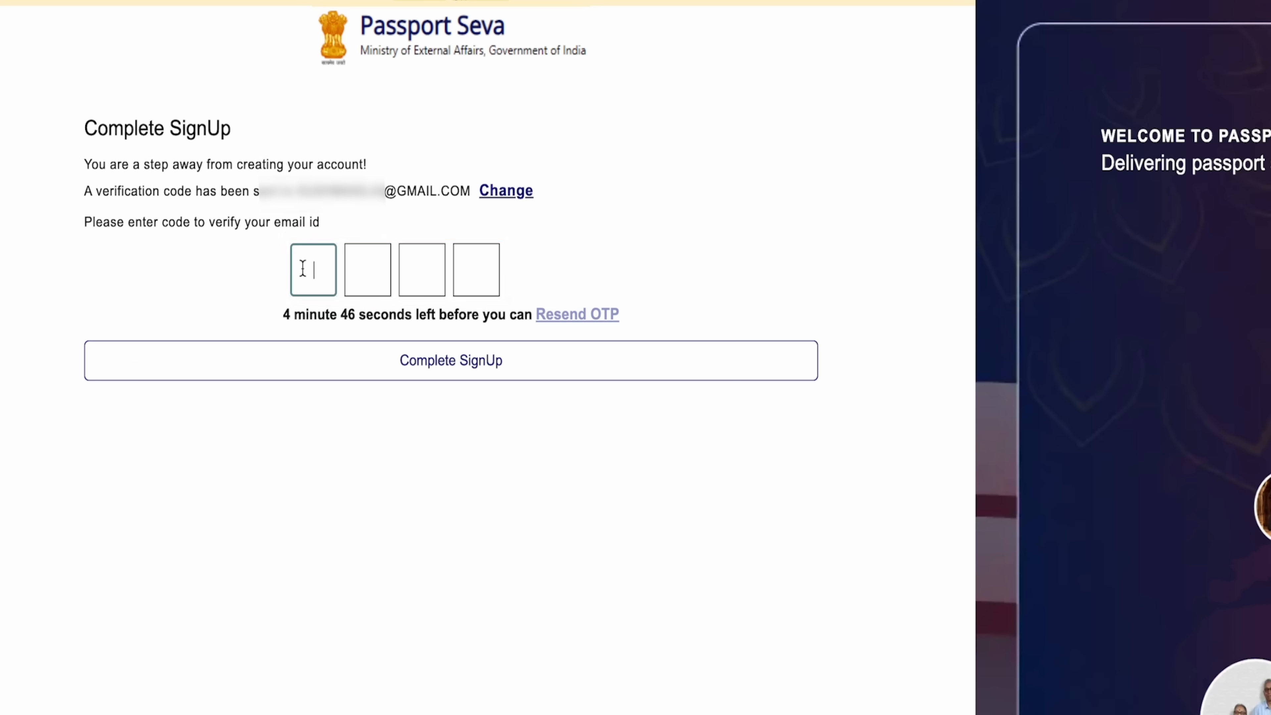
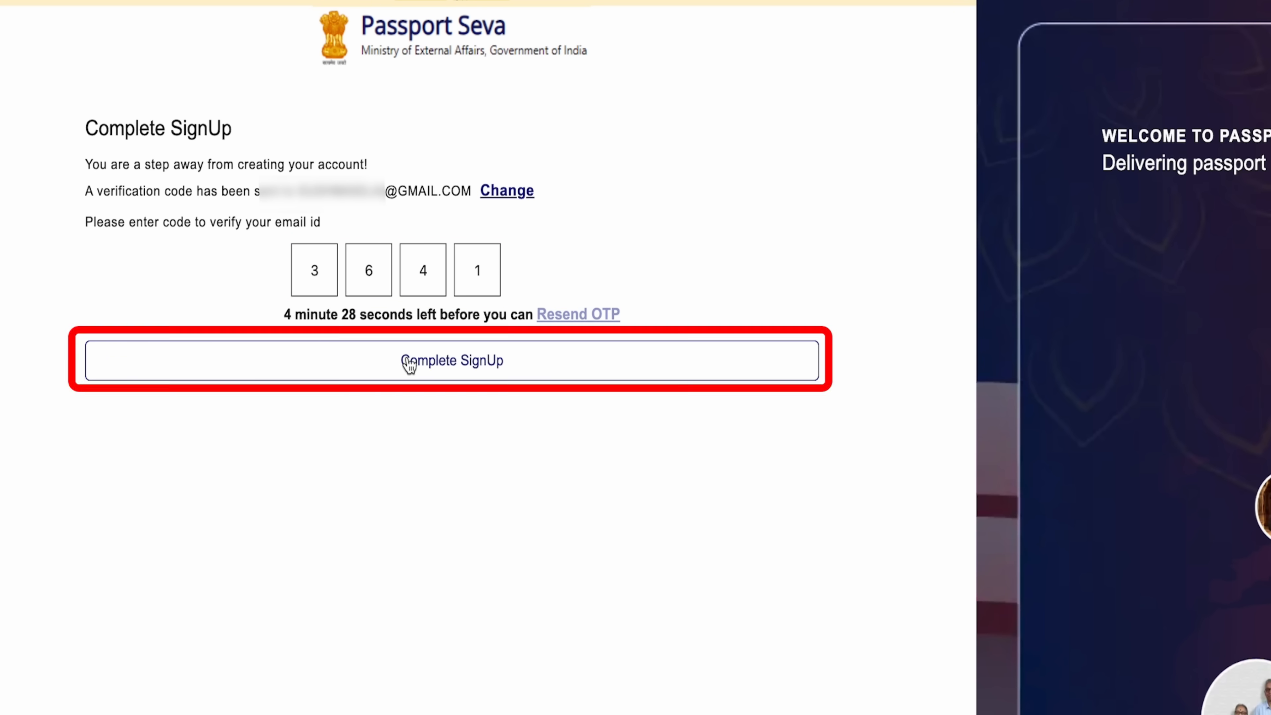
Enter the e-mail verification code to complete sign-up and return to the login page.
{"action": "left_click", "coordinate": [425, 367]}
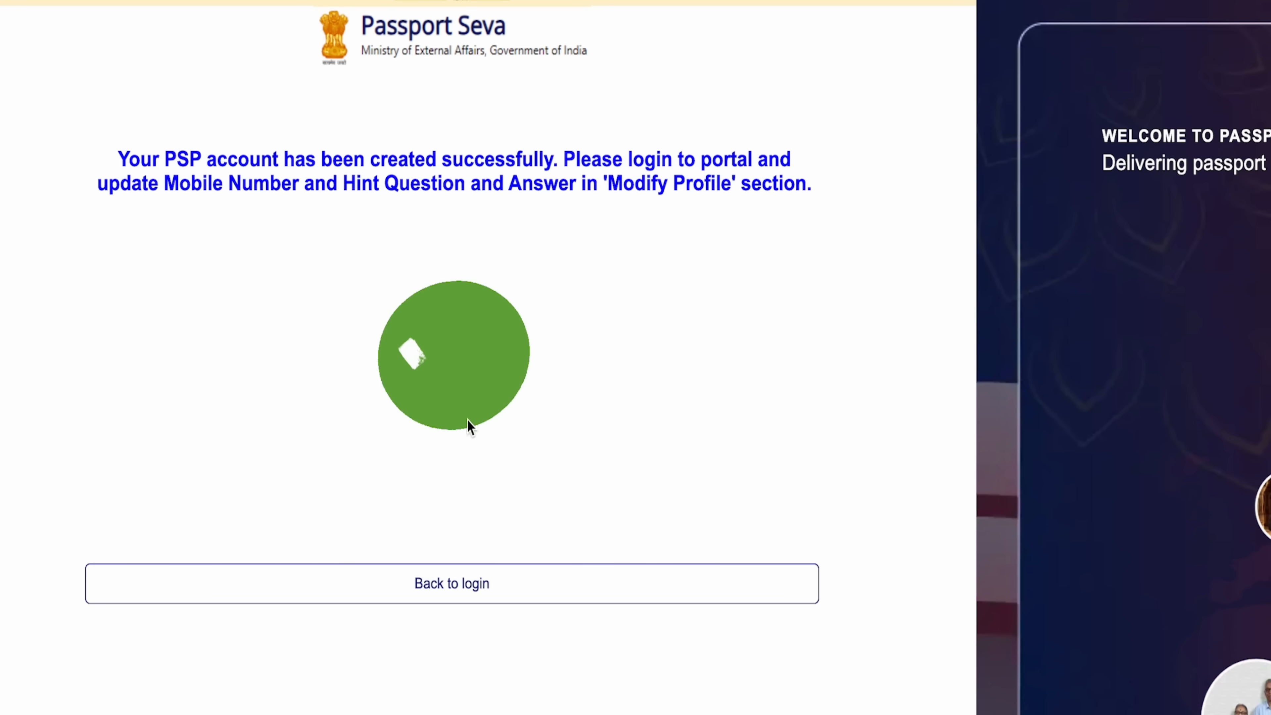
{"action": "left_click", "coordinate": [503, 585]}
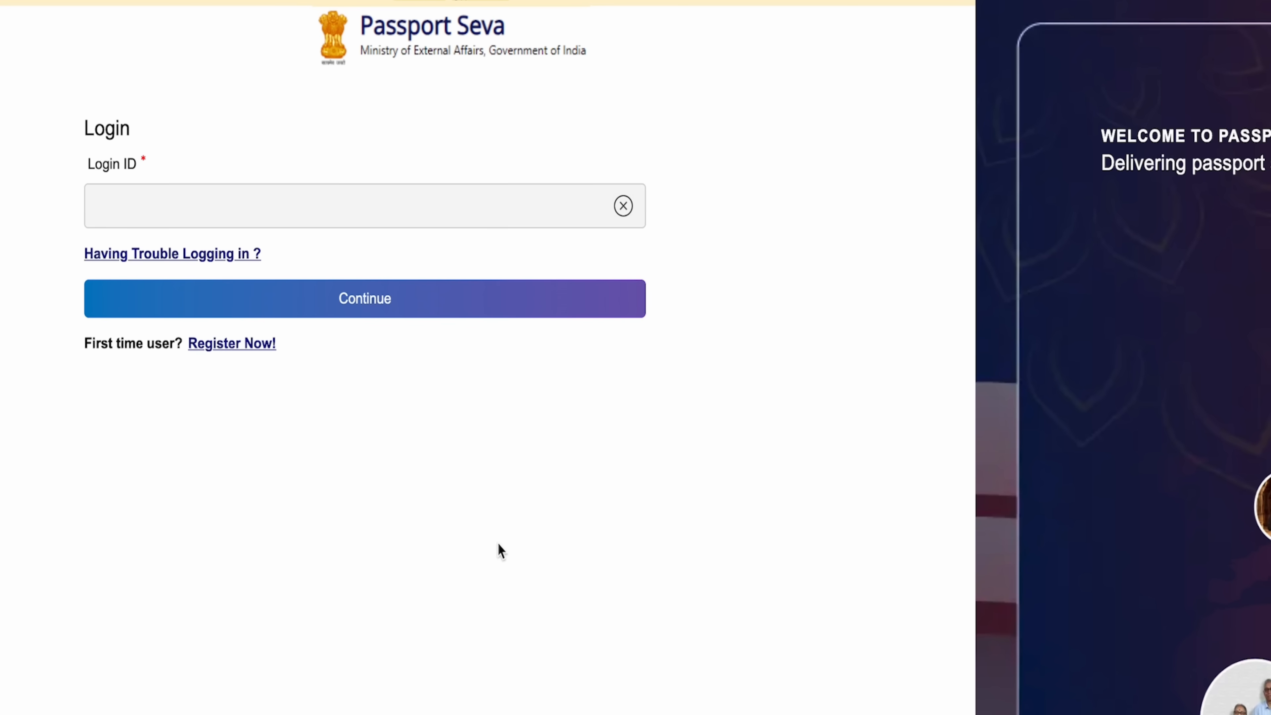
Log in with the e-mail login ID and proceed to the password field.
{"action": "left_click", "coordinate": [214, 195]}
{"action": "type", "text": "I@GMAIL.COM"}
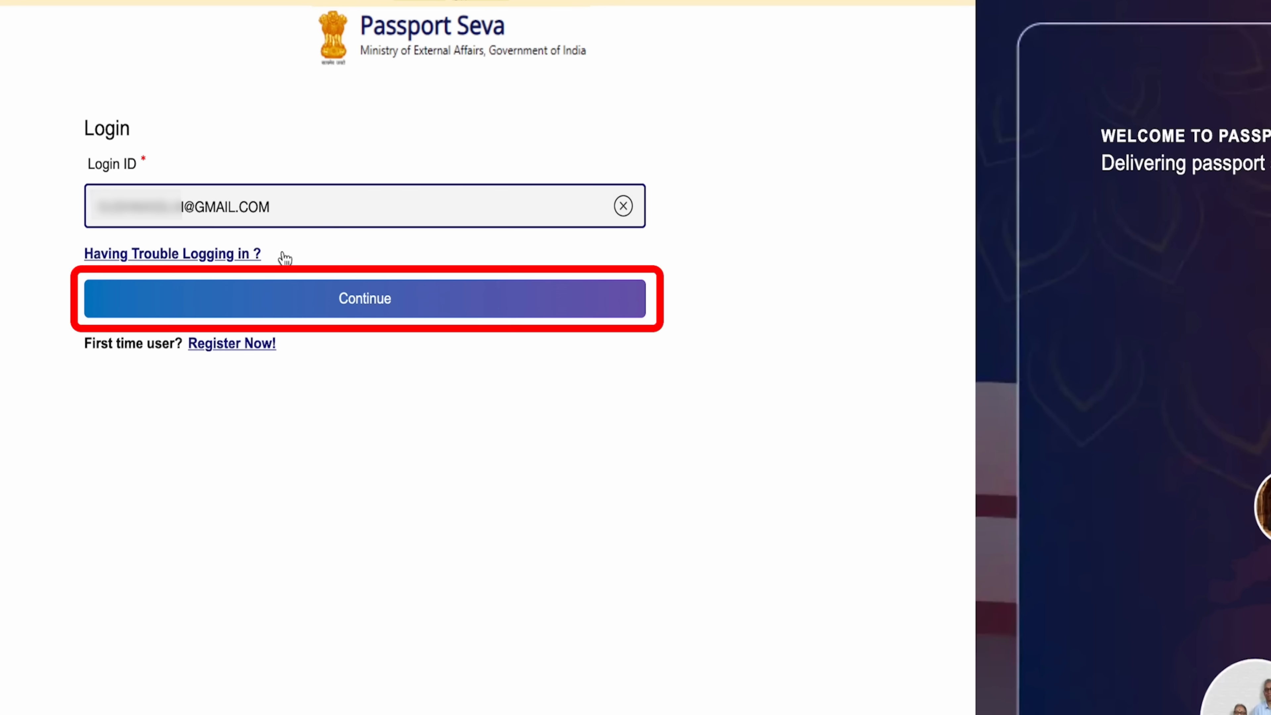
{"action": "left_click", "coordinate": [416, 304]}
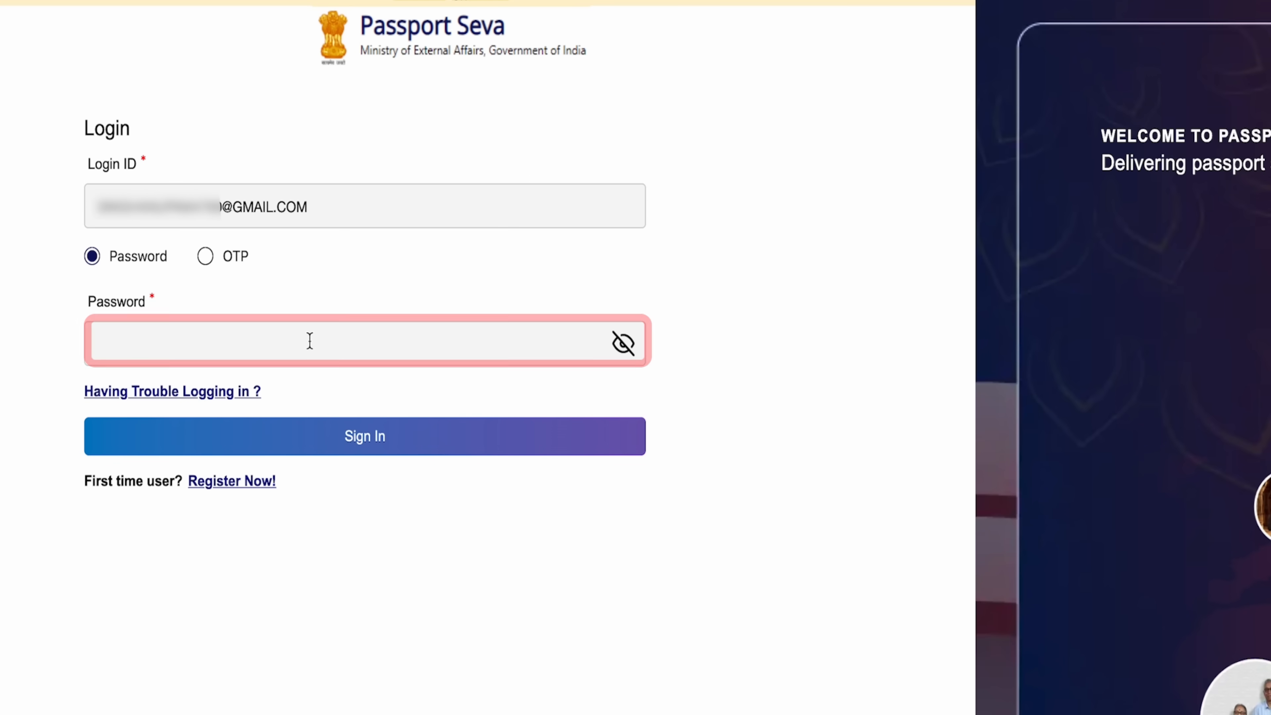
{"action": "left_click", "coordinate": [141, 342]}
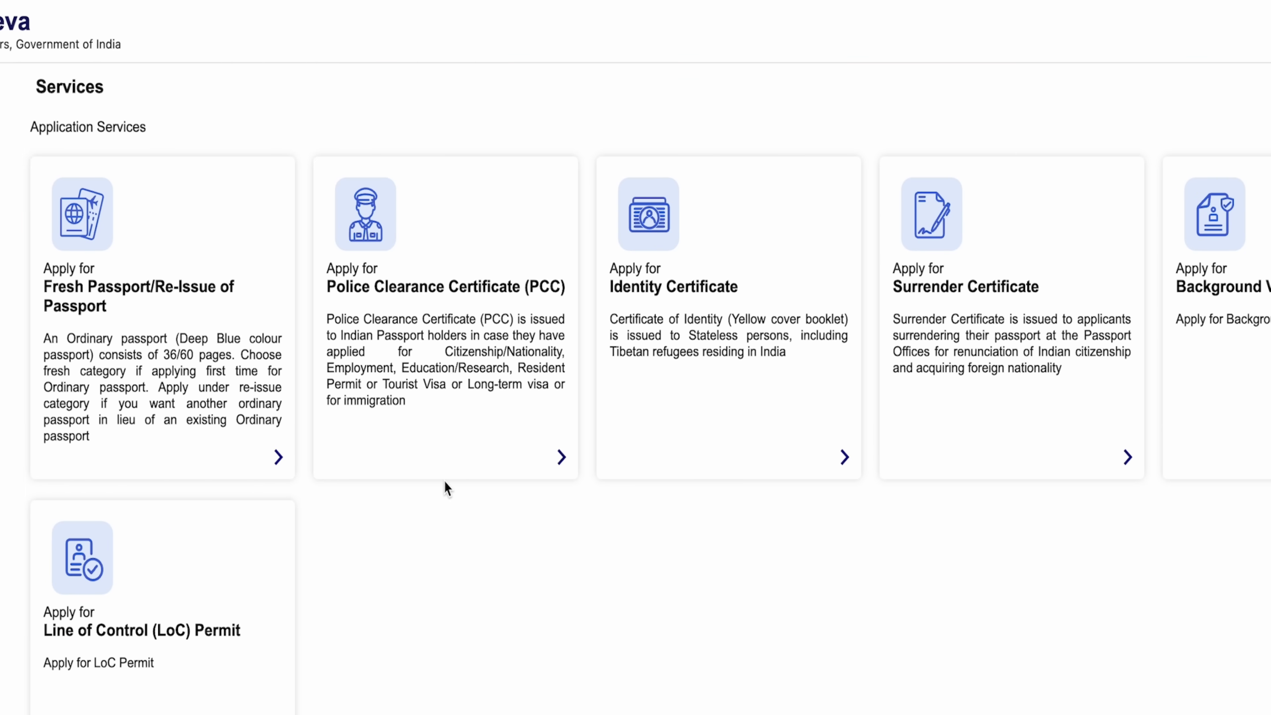
Choose Fresh Passport, skip previous passport details, and continue with the Lucknow passport office.
{"action": "left_click", "coordinate": [276, 460]}
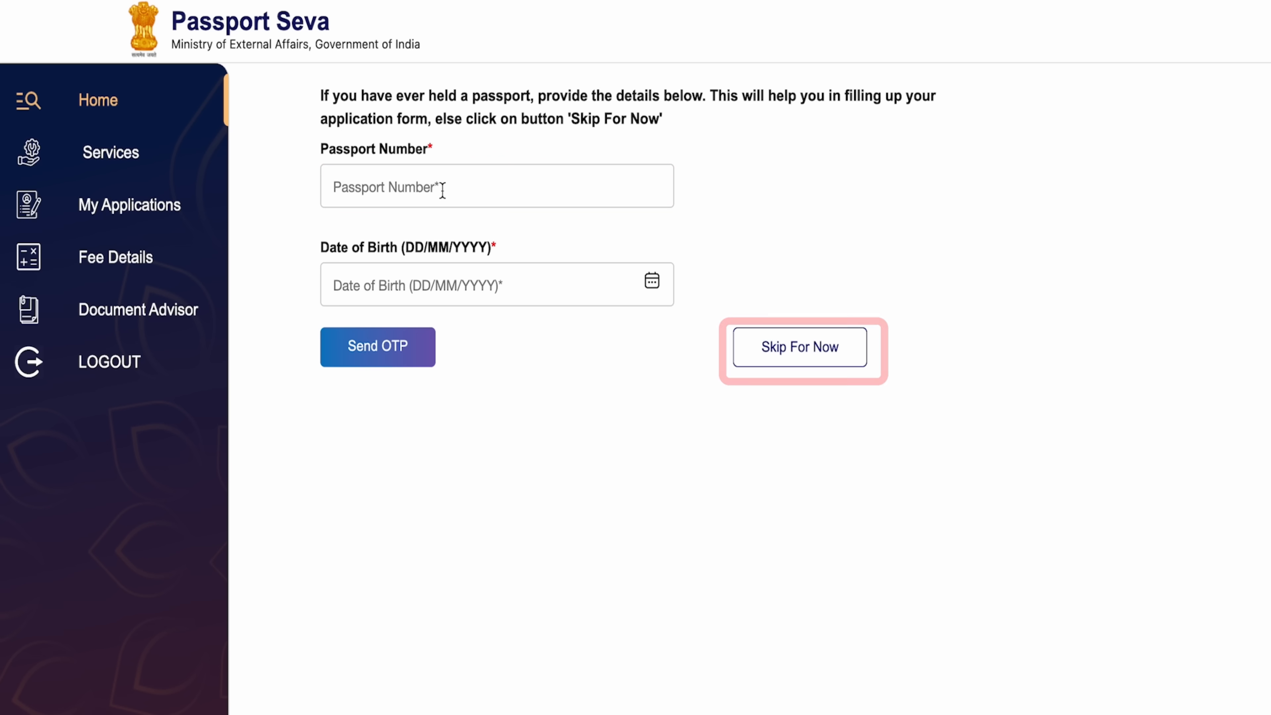
{"action": "left_click", "coordinate": [833, 350]}
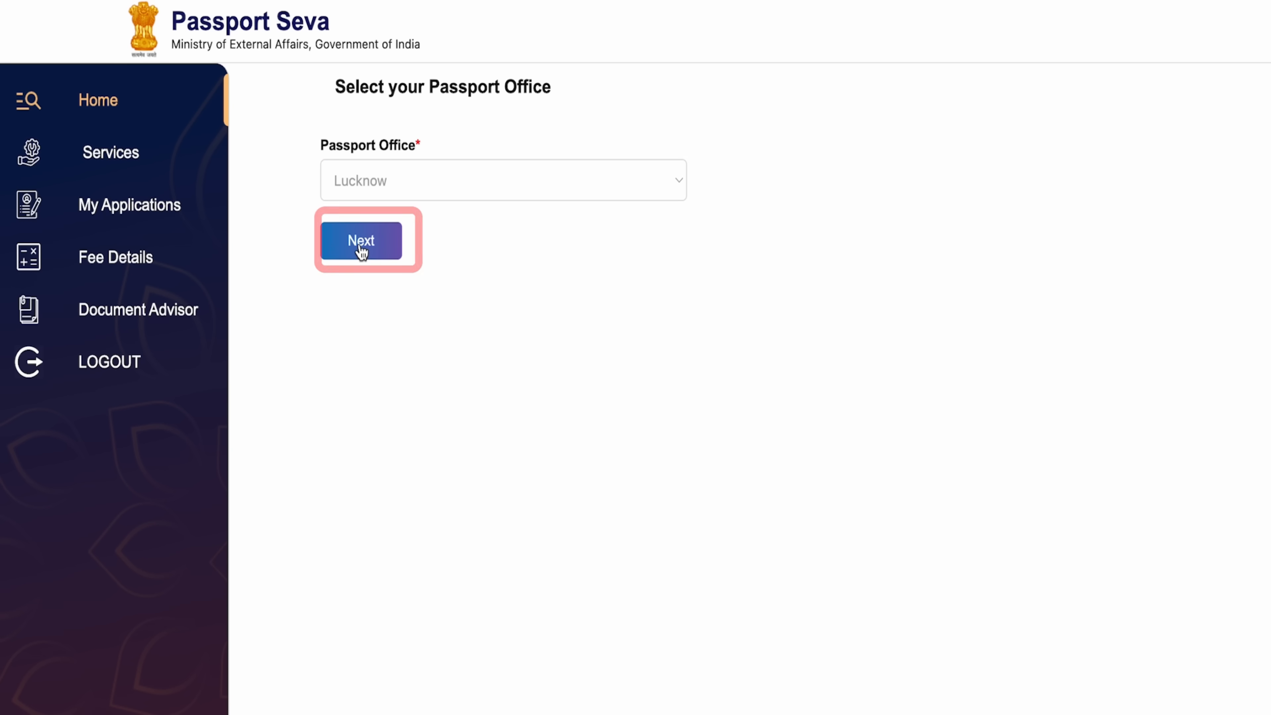
{"action": "left_click", "coordinate": [361, 241]}
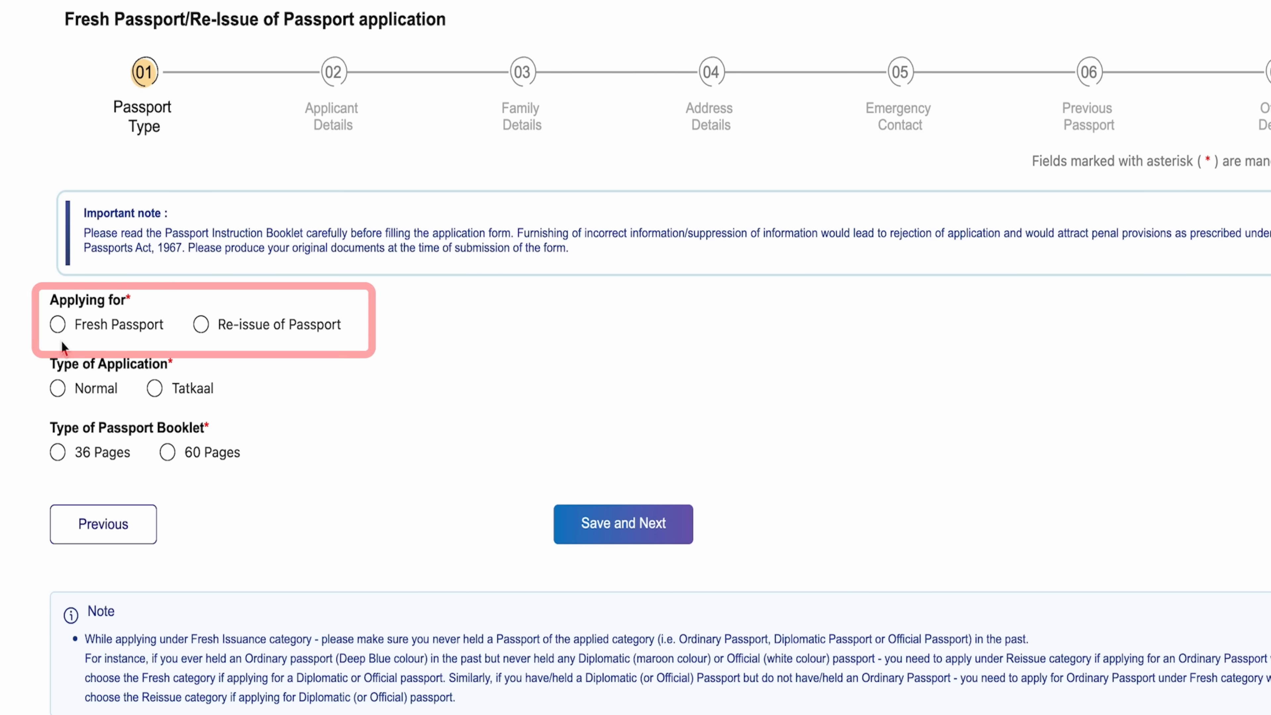
Select Fresh Passport with Normal application type and save the Passport Type step.
{"action": "left_click", "coordinate": [60, 331]}
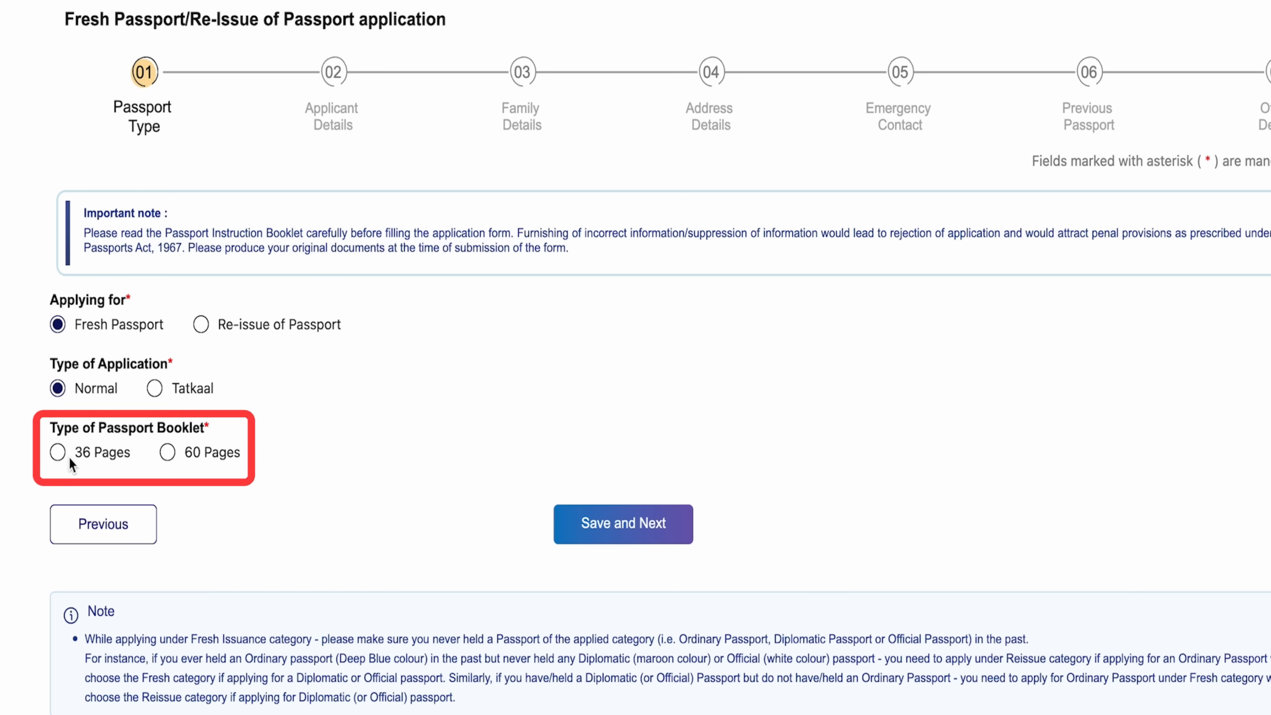
{"action": "left_click", "coordinate": [154, 389]}
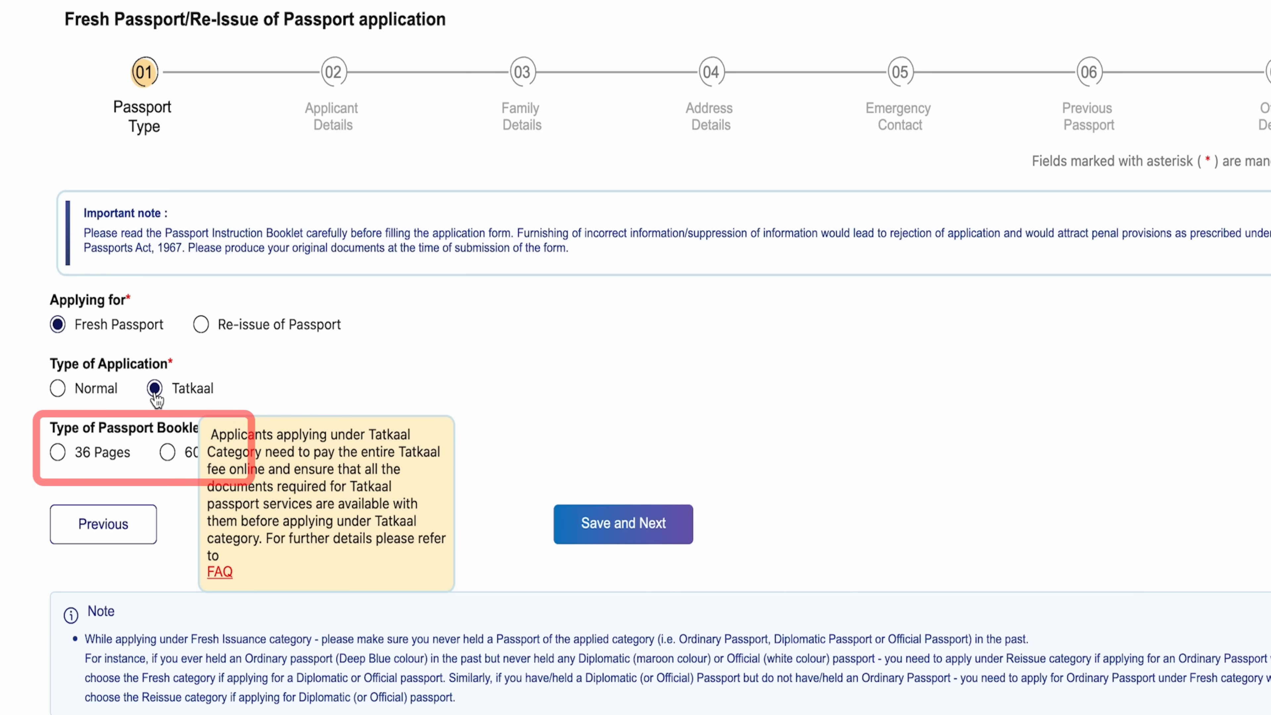
{"action": "left_click", "coordinate": [58, 389]}
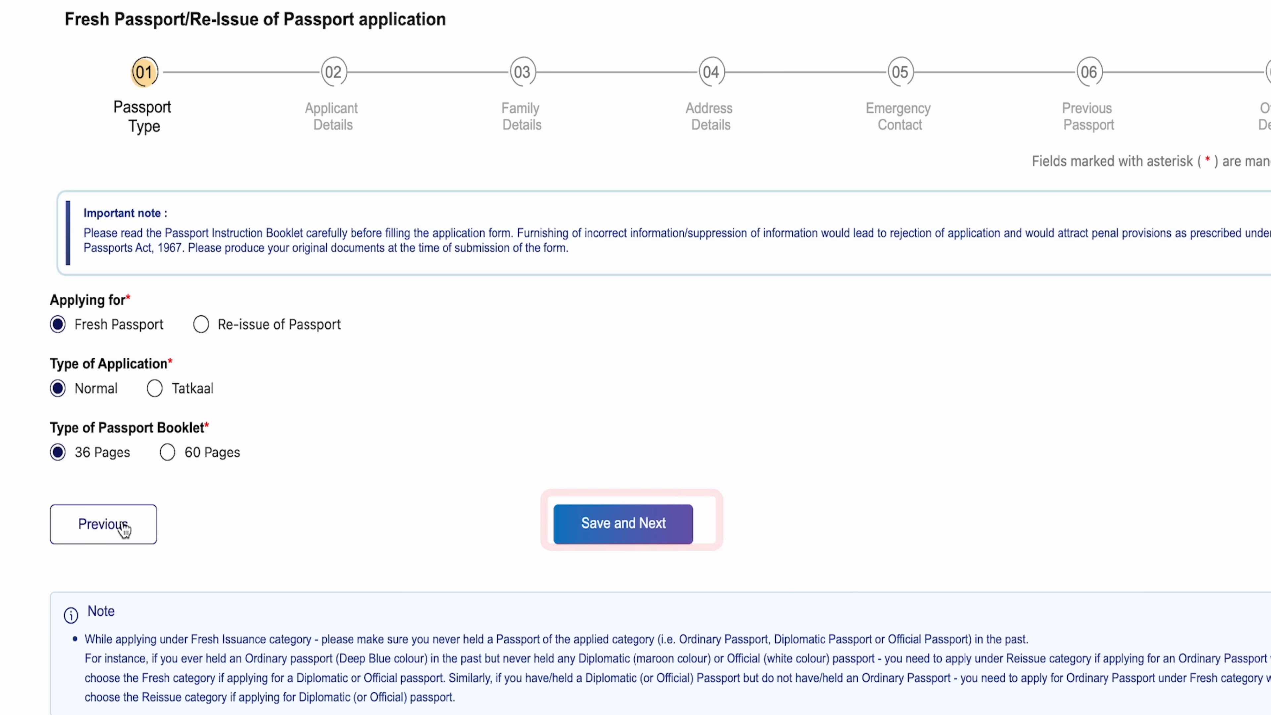
{"action": "left_click", "coordinate": [639, 534]}
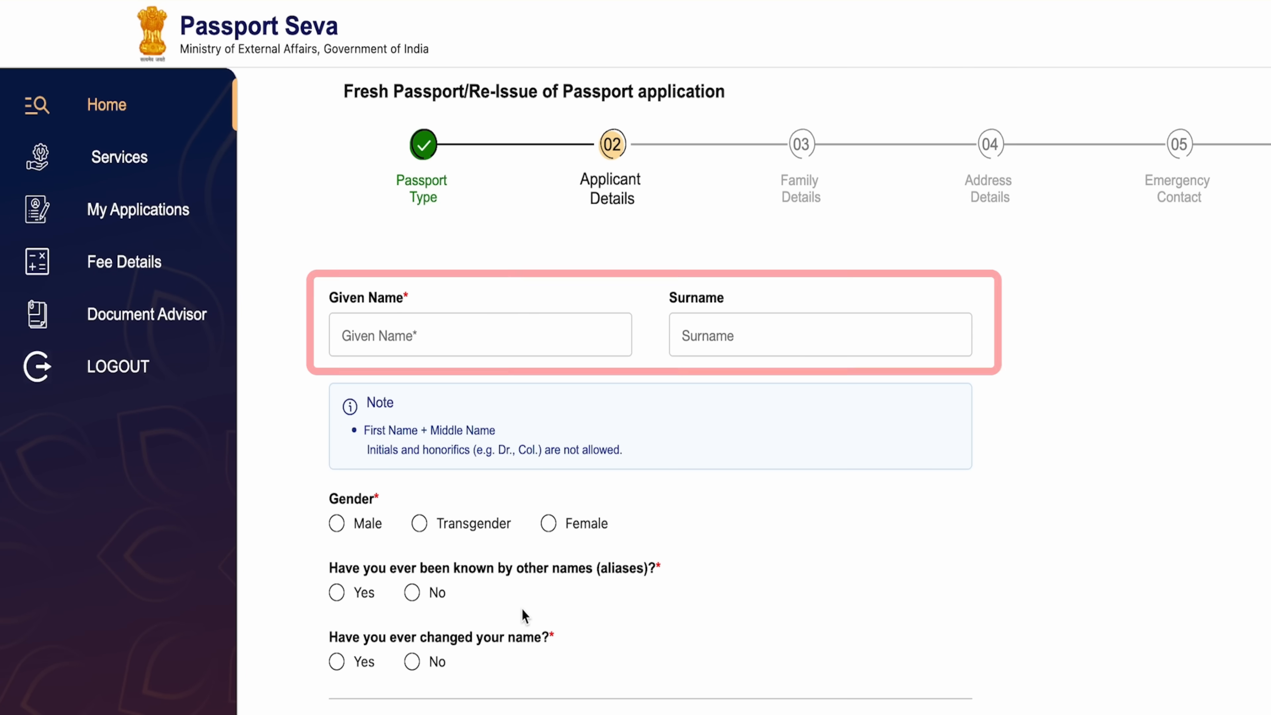
Enter the applicant's given name and surname, select Female, and answer No to aliases and name changes.
{"action": "left_click", "coordinate": [491, 330]}
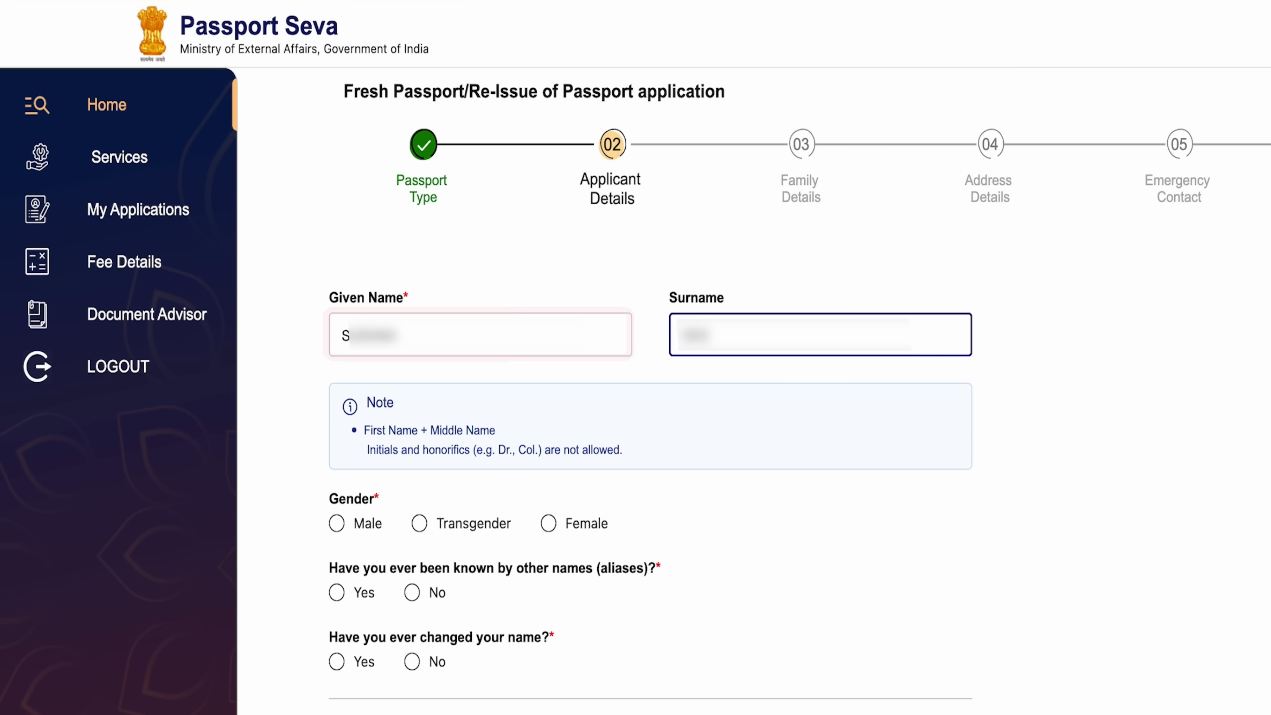
{"action": "left_click", "coordinate": [548, 504]}
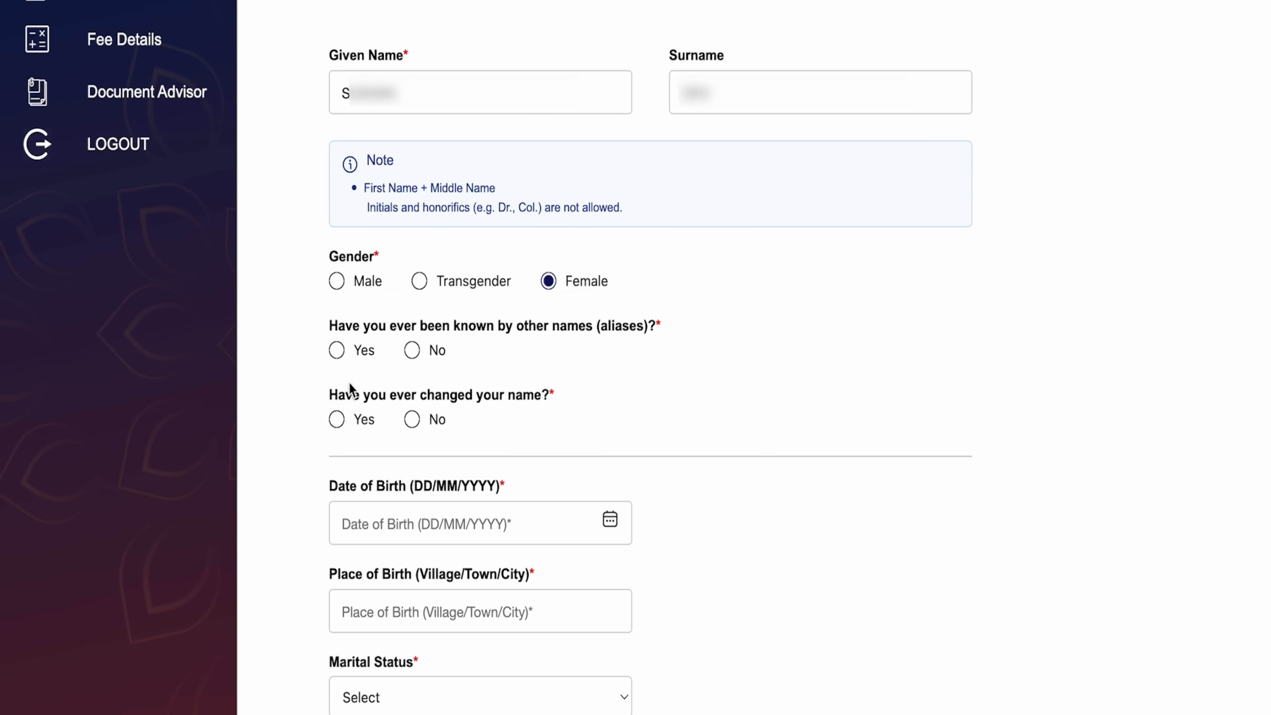
{"action": "left_click", "coordinate": [412, 350]}
{"action": "left_click", "coordinate": [415, 426]}
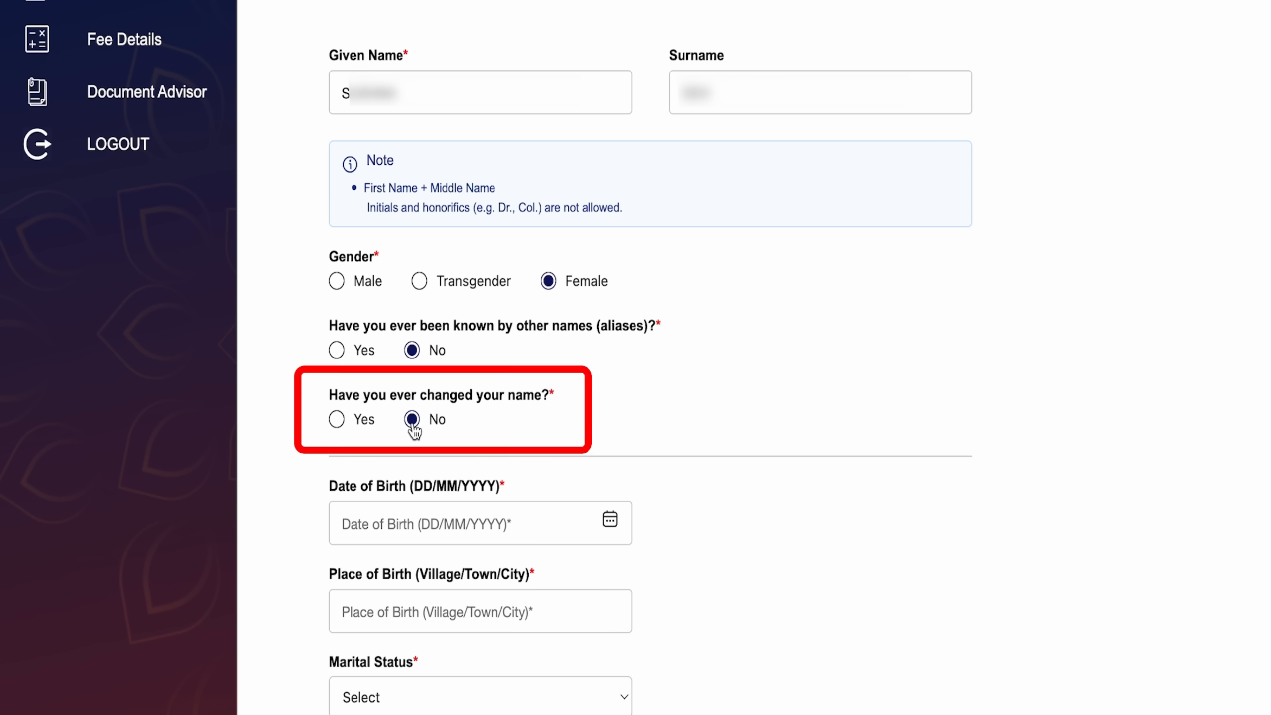
{"action": "scroll", "coordinate": [414, 426], "scroll_direction": "down", "scroll_amount": 5}
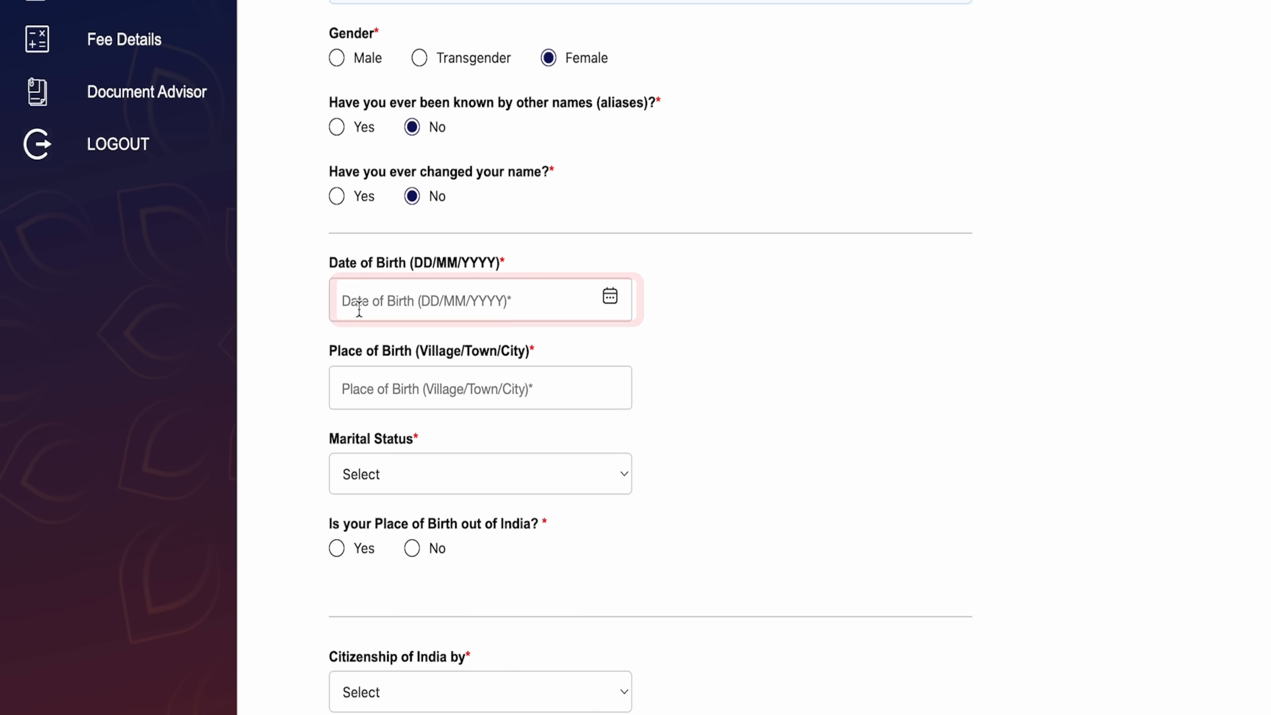
Set the birth year to 1969 and marital status to Married.
{"action": "left_click", "coordinate": [611, 302]}
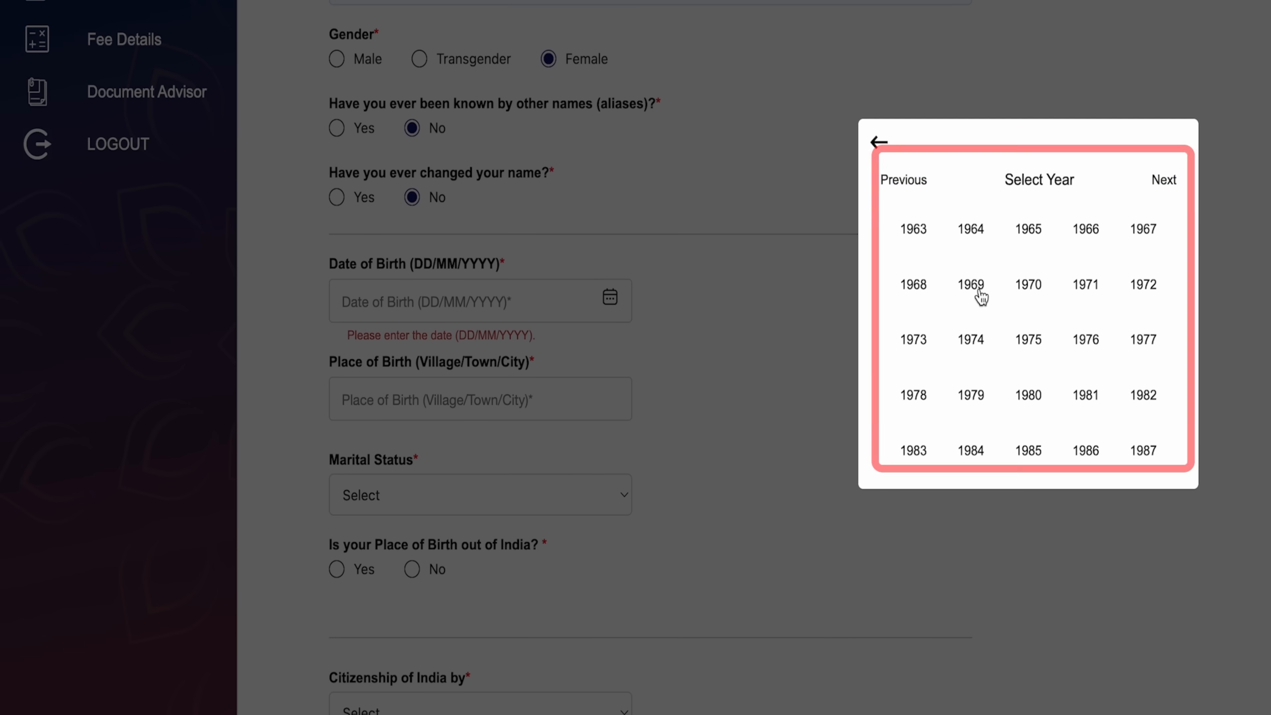
{"action": "left_click", "coordinate": [978, 290]}
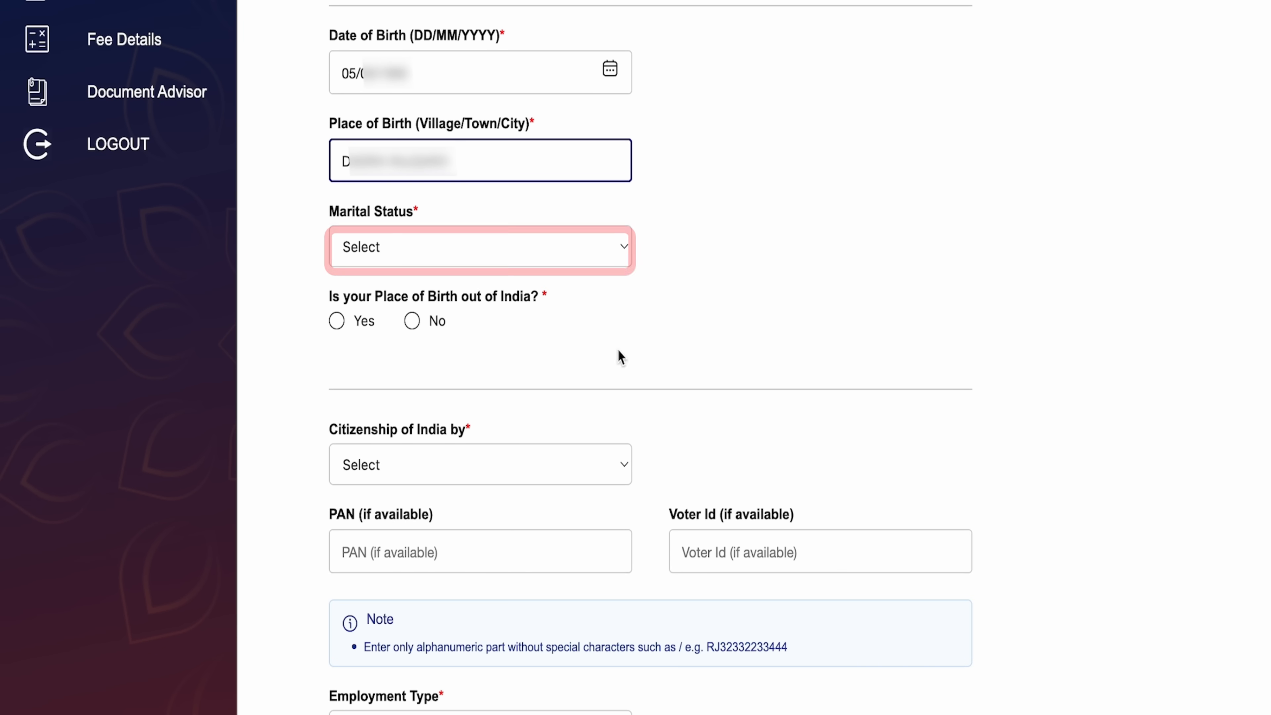
{"action": "left_click", "coordinate": [613, 247]}
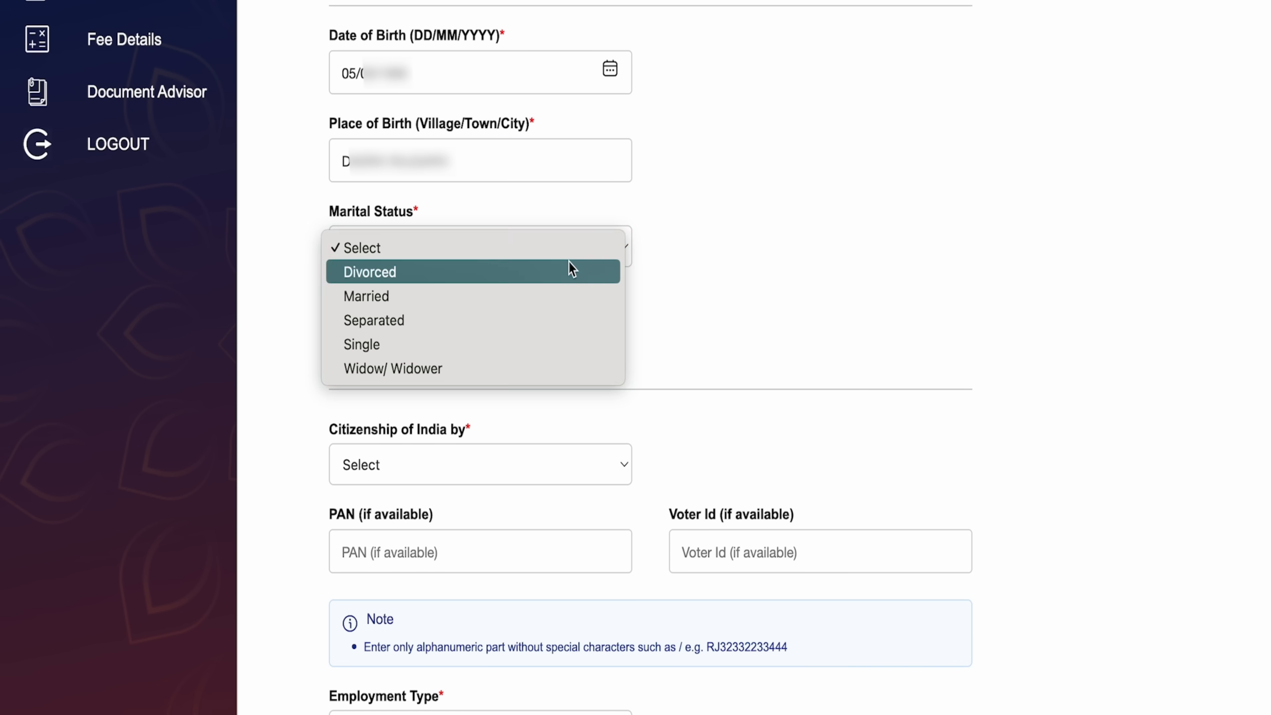
{"action": "left_click", "coordinate": [460, 296]}
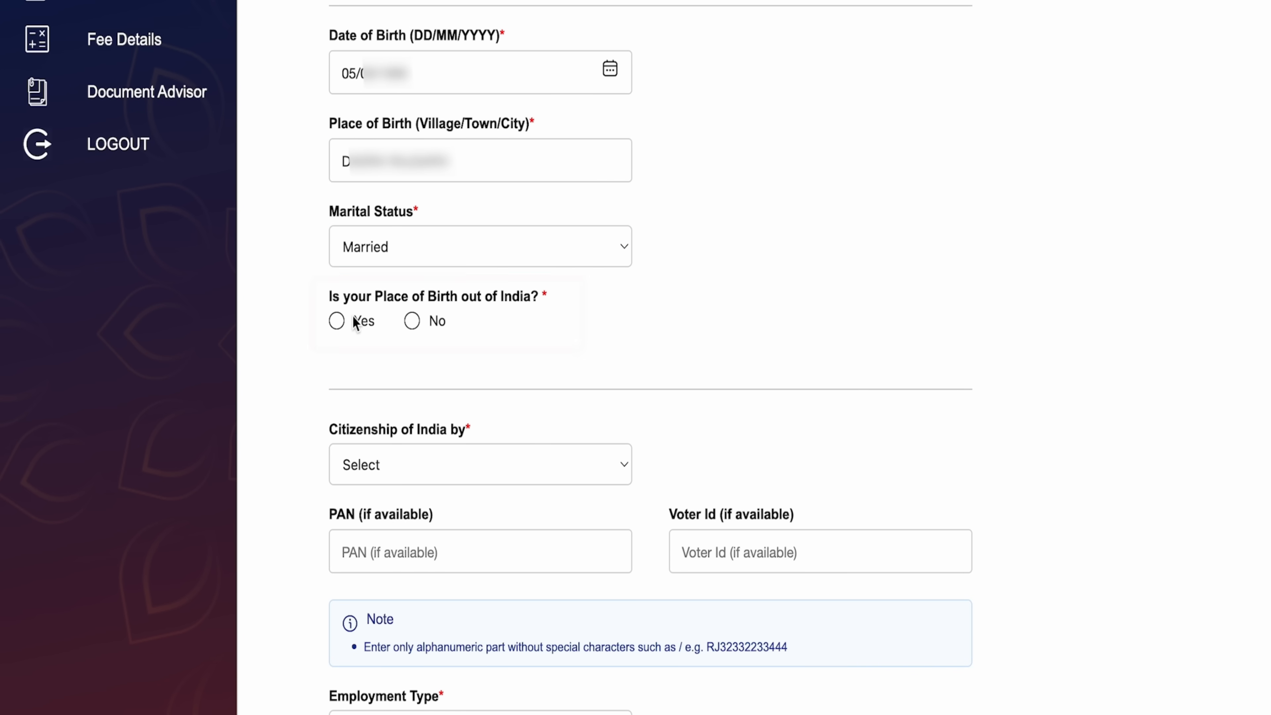
Mark birth as not outside India and pick Uttar Pradesh, Mirzapur as birthplace.
{"action": "left_click", "coordinate": [411, 320]}
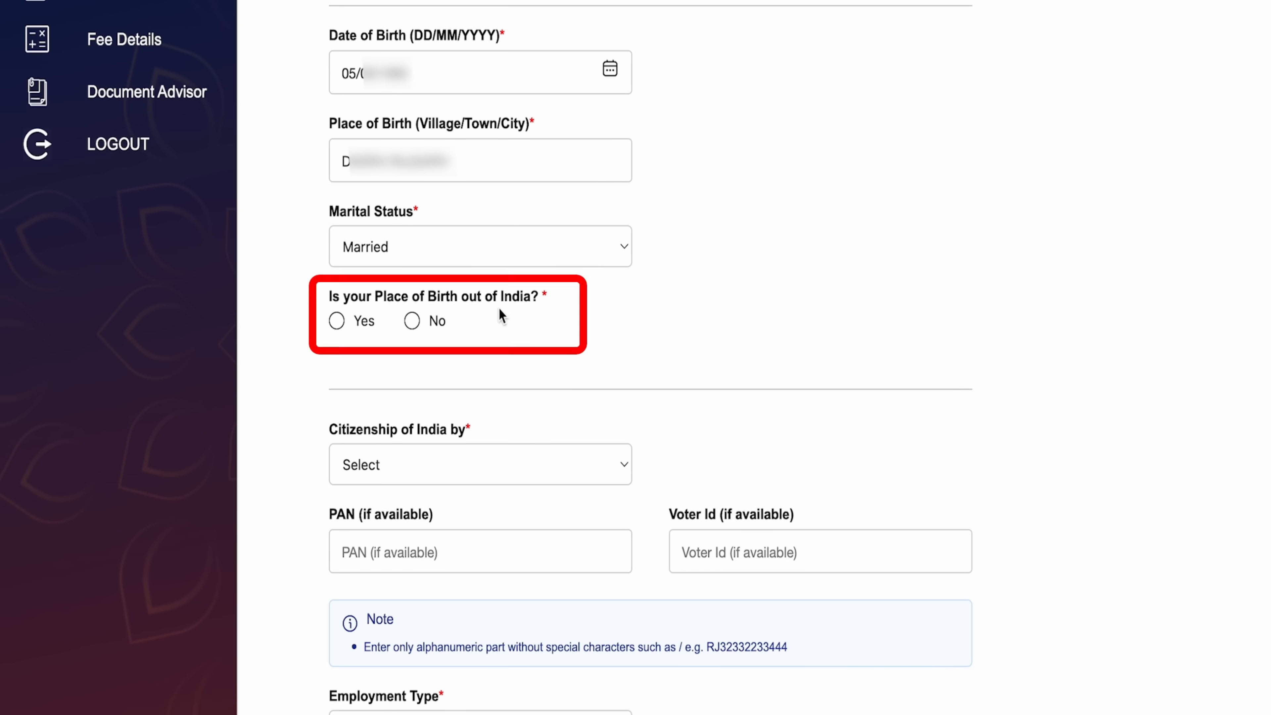
{"action": "left_click", "coordinate": [412, 321]}
{"action": "scroll", "coordinate": [499, 340], "scroll_direction": "down", "scroll_amount": 4}
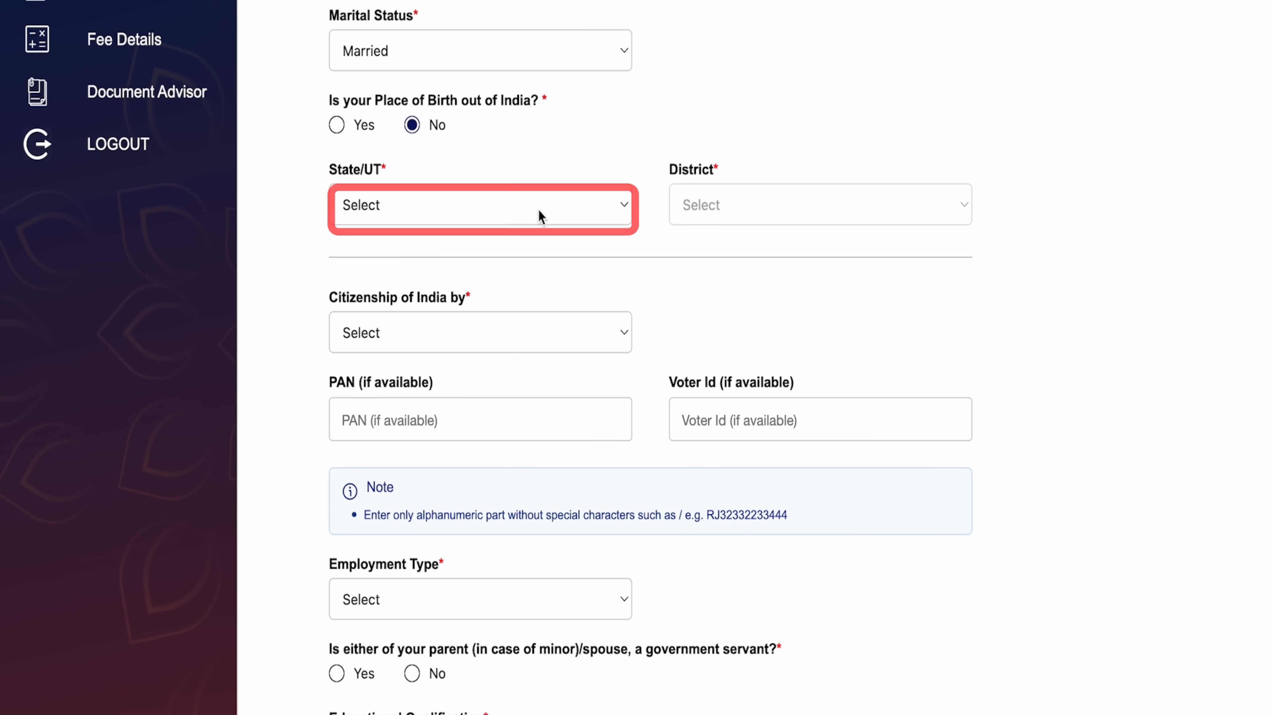
{"action": "left_click", "coordinate": [538, 210]}
{"action": "scroll", "coordinate": [573, 535], "scroll_direction": "down", "scroll_amount": 5}
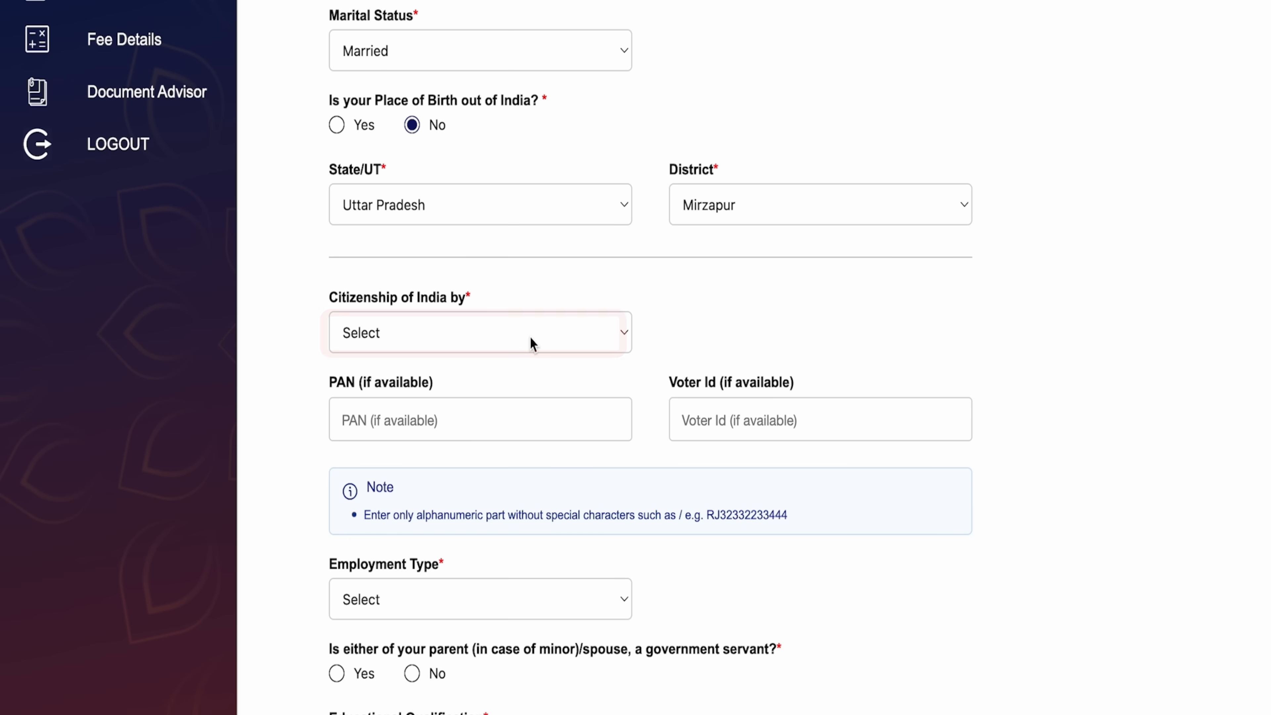
Set citizenship of India by Birth and enter the PAN.
{"action": "left_click", "coordinate": [530, 336]}
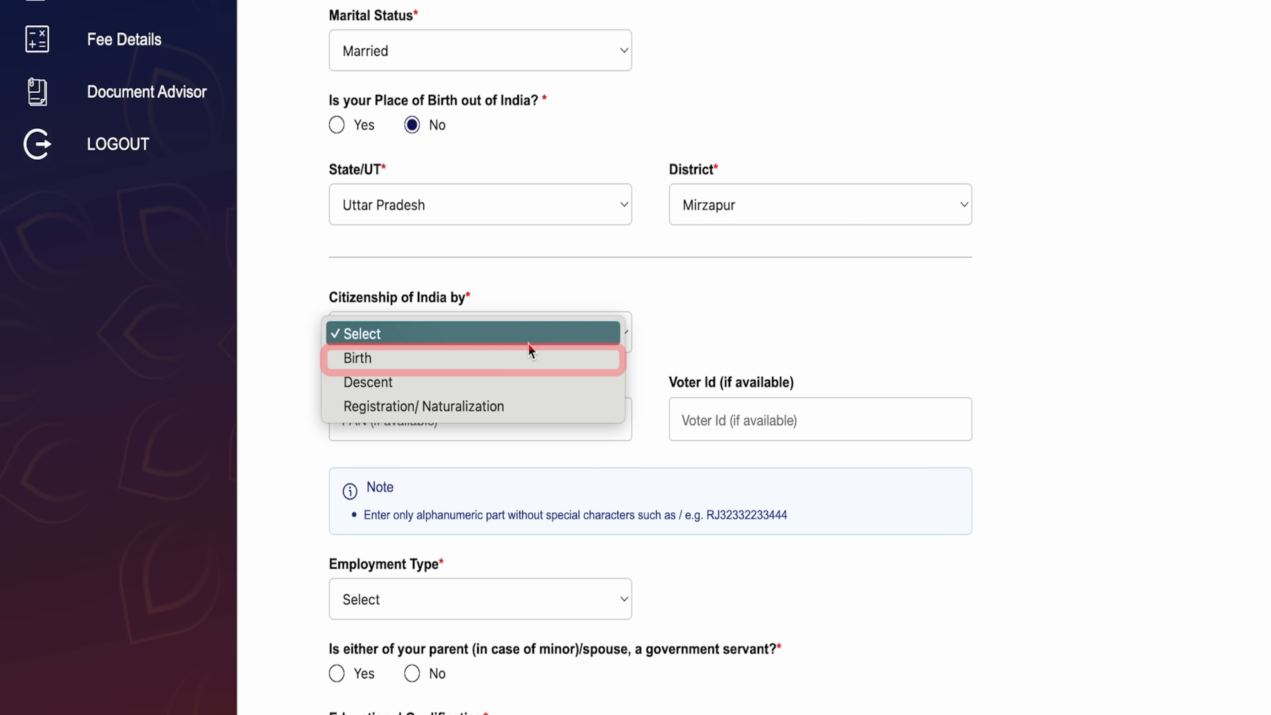
{"action": "left_click", "coordinate": [526, 357]}
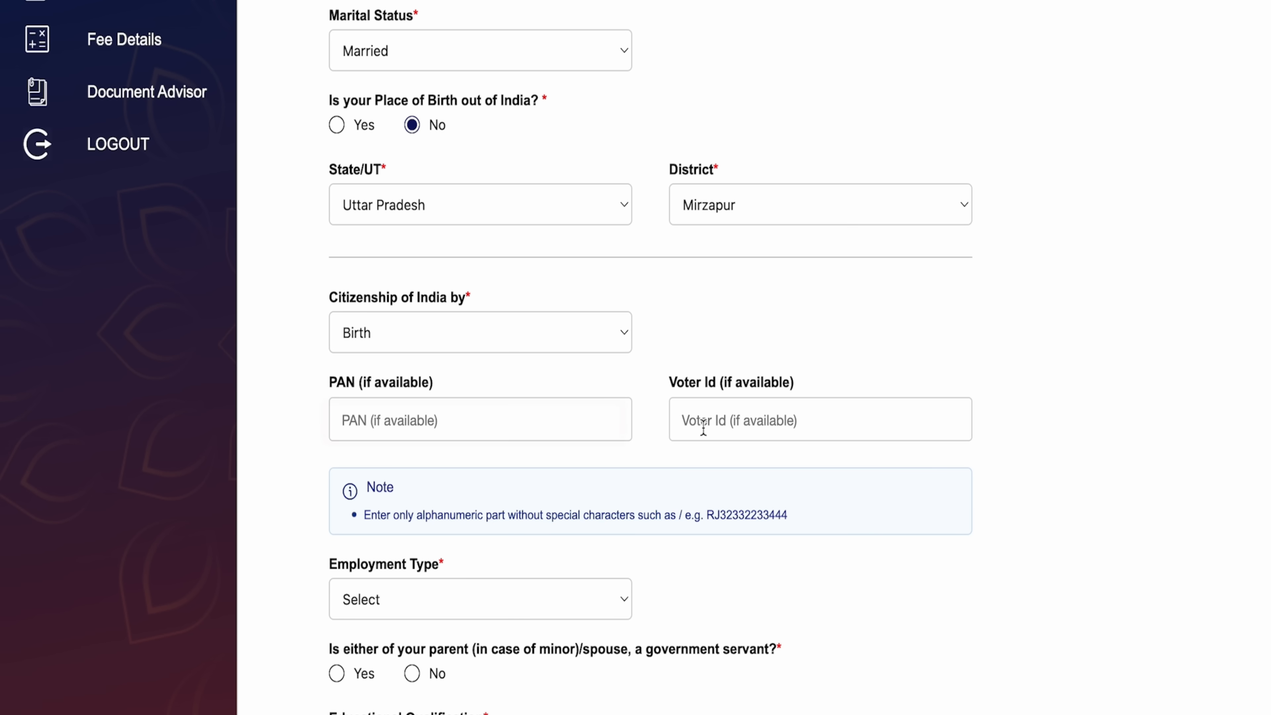
{"action": "left_click", "coordinate": [576, 423]}
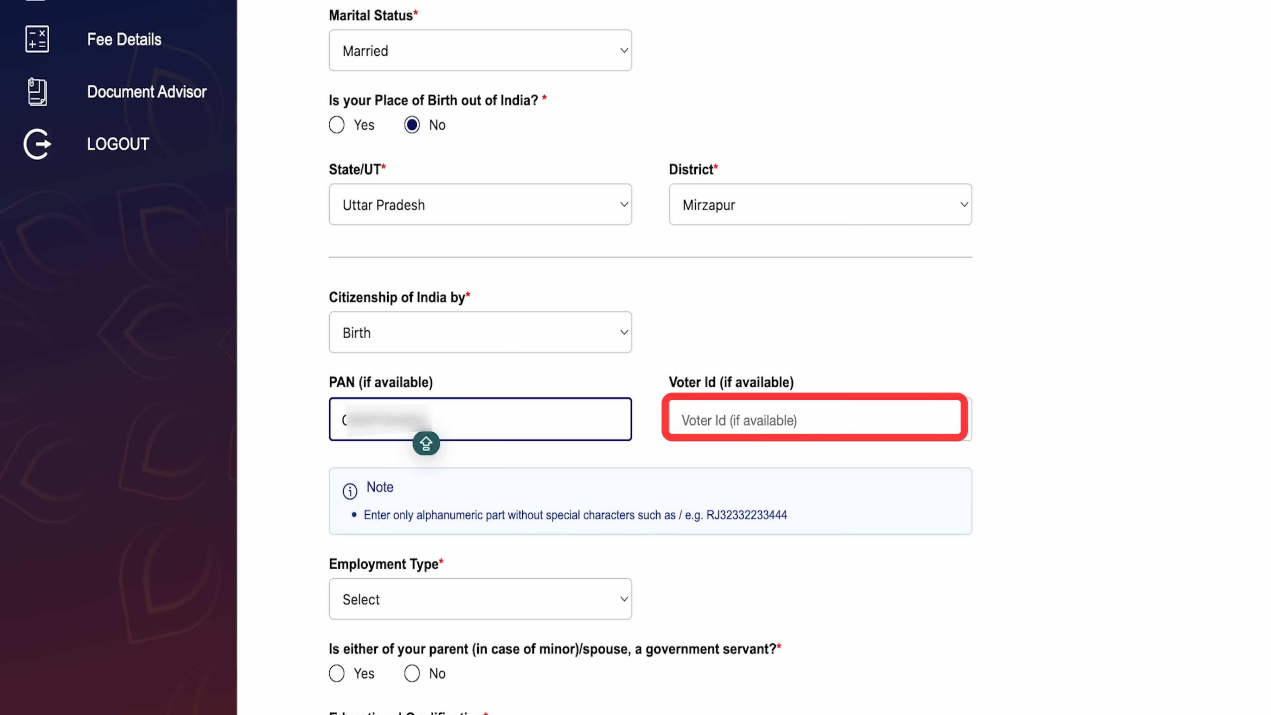
{"action": "left_click", "coordinate": [874, 423]}
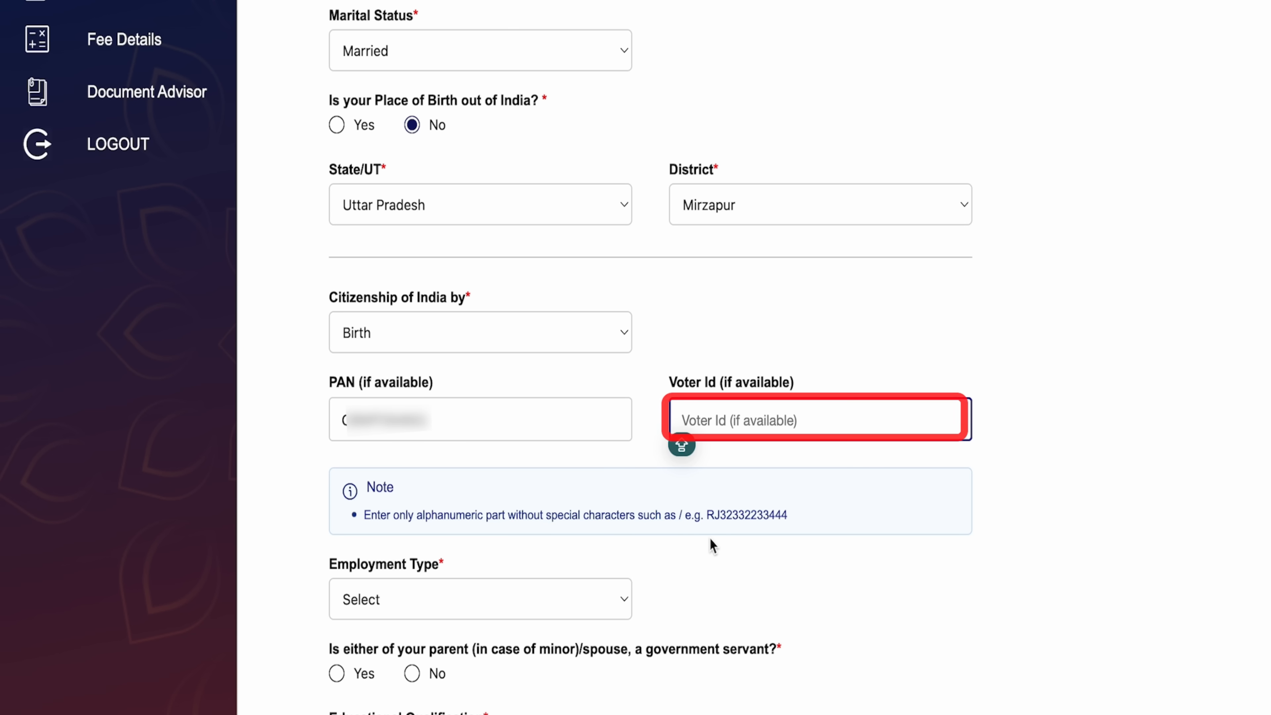
{"action": "scroll", "coordinate": [973, 622], "scroll_direction": "down", "scroll_amount": 2}
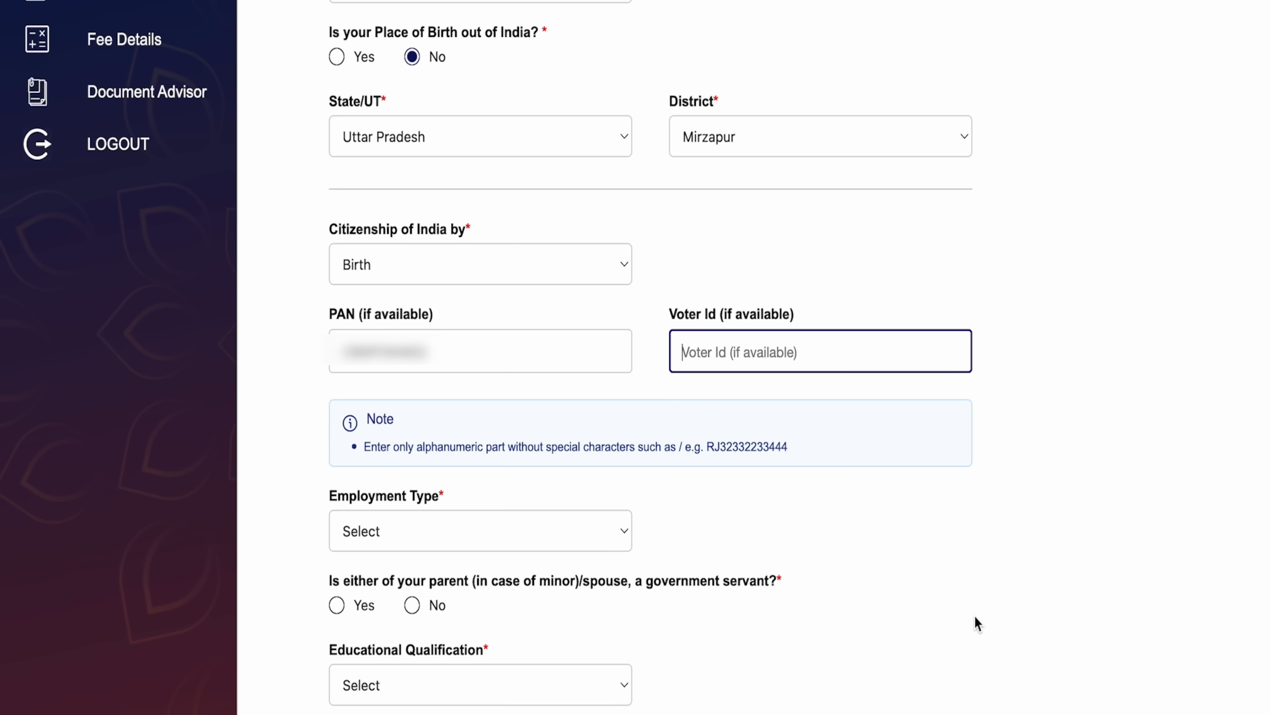
Set employment type to Self Employed and answer No to the government-servant question.
{"action": "left_click", "coordinate": [594, 533]}
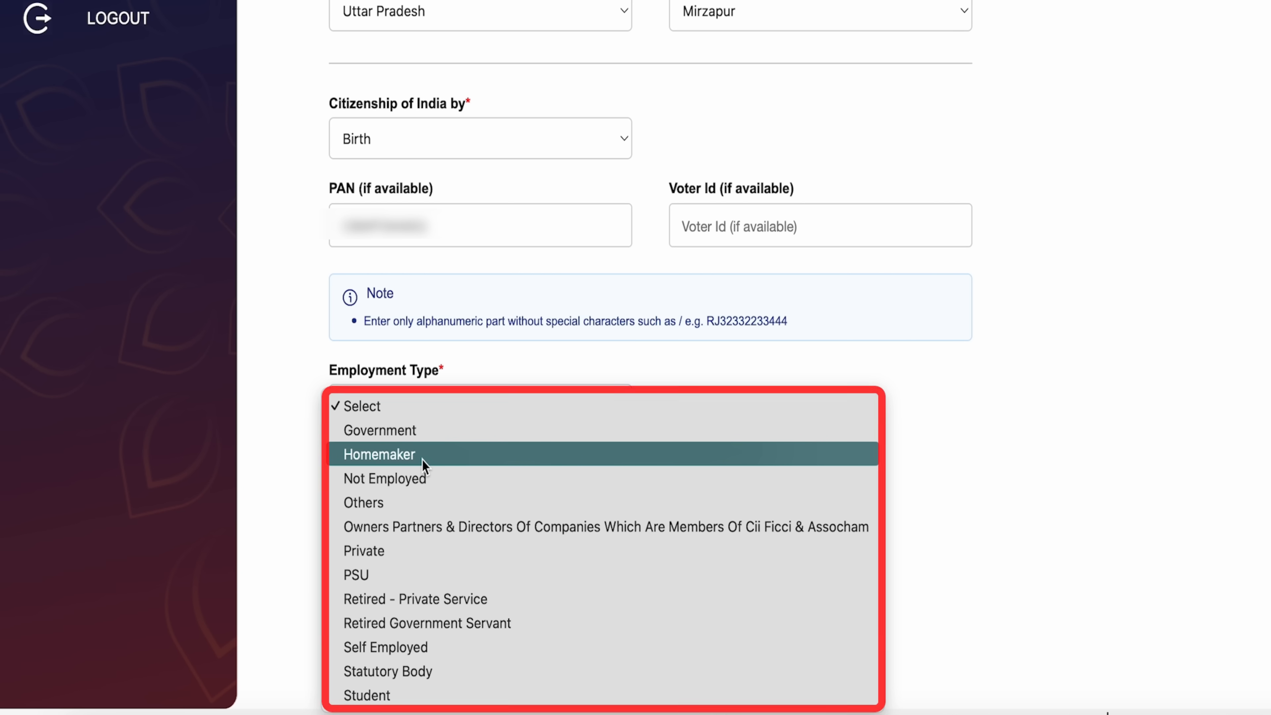
{"action": "left_click", "coordinate": [426, 647]}
{"action": "scroll", "coordinate": [580, 550], "scroll_direction": "down", "scroll_amount": 3}
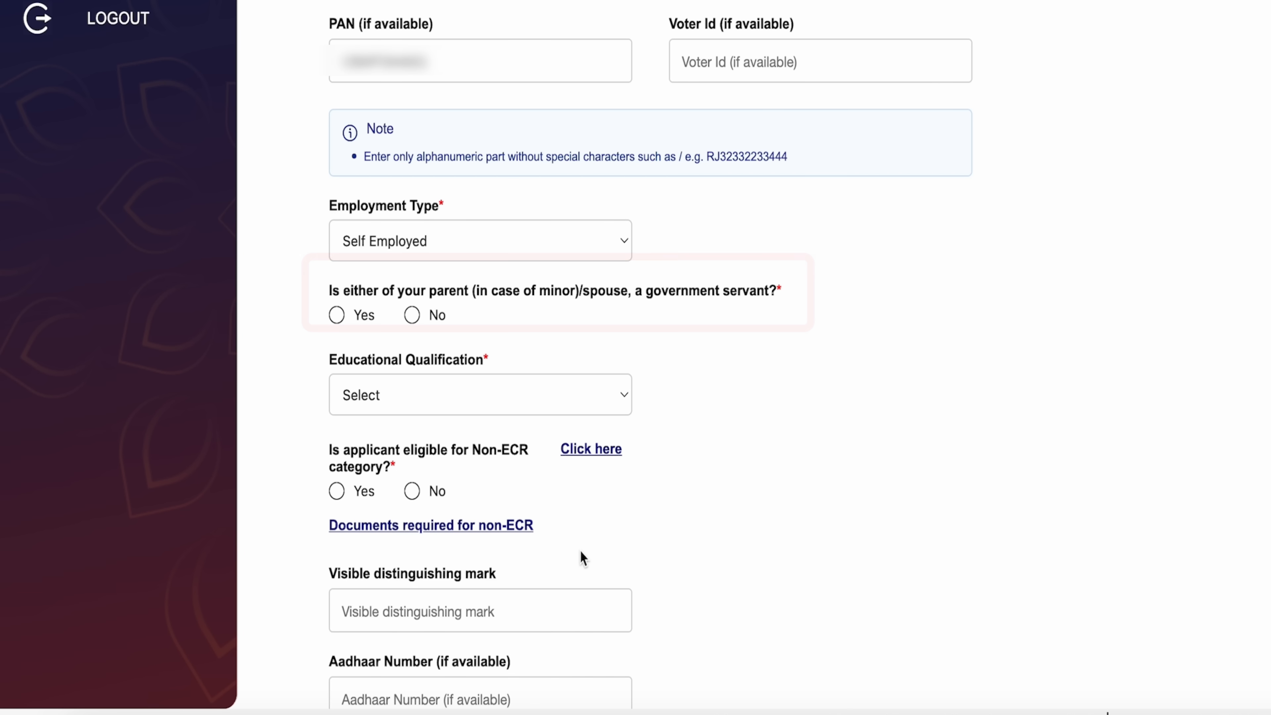
{"action": "scroll", "coordinate": [314, 303], "scroll_direction": "down", "scroll_amount": 1}
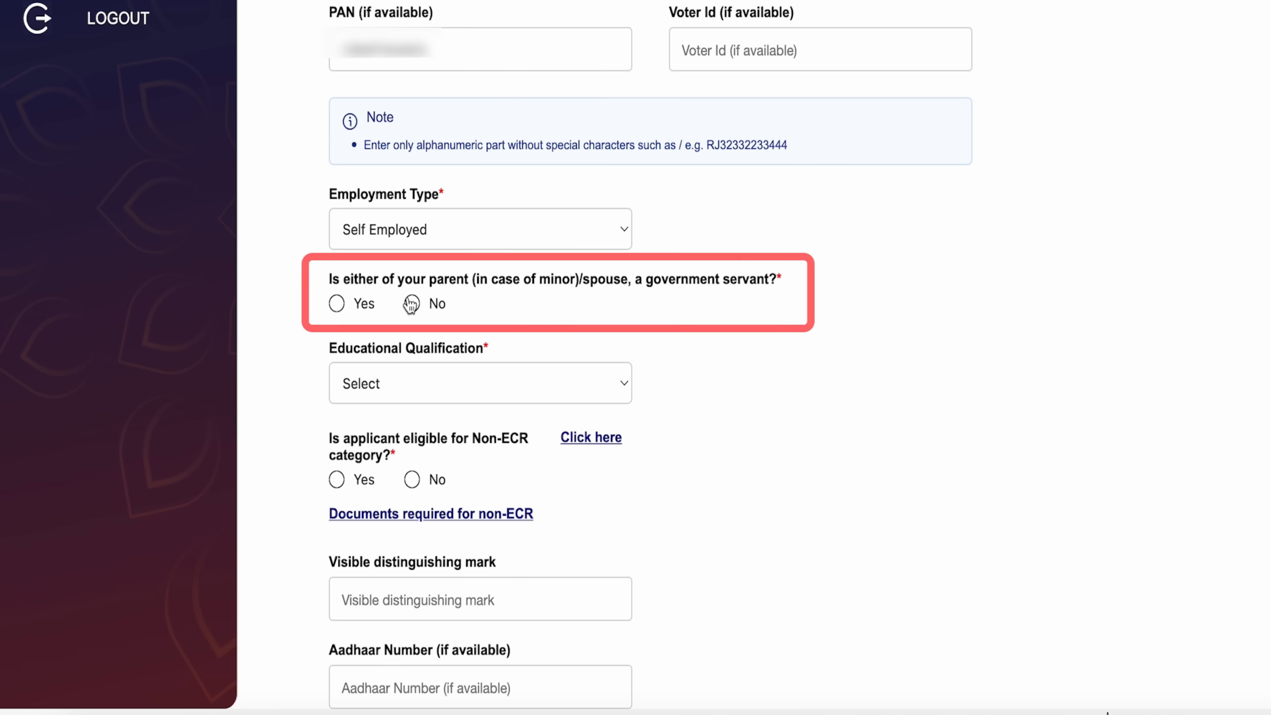
{"action": "scroll", "coordinate": [410, 303], "scroll_direction": "down", "scroll_amount": 1}
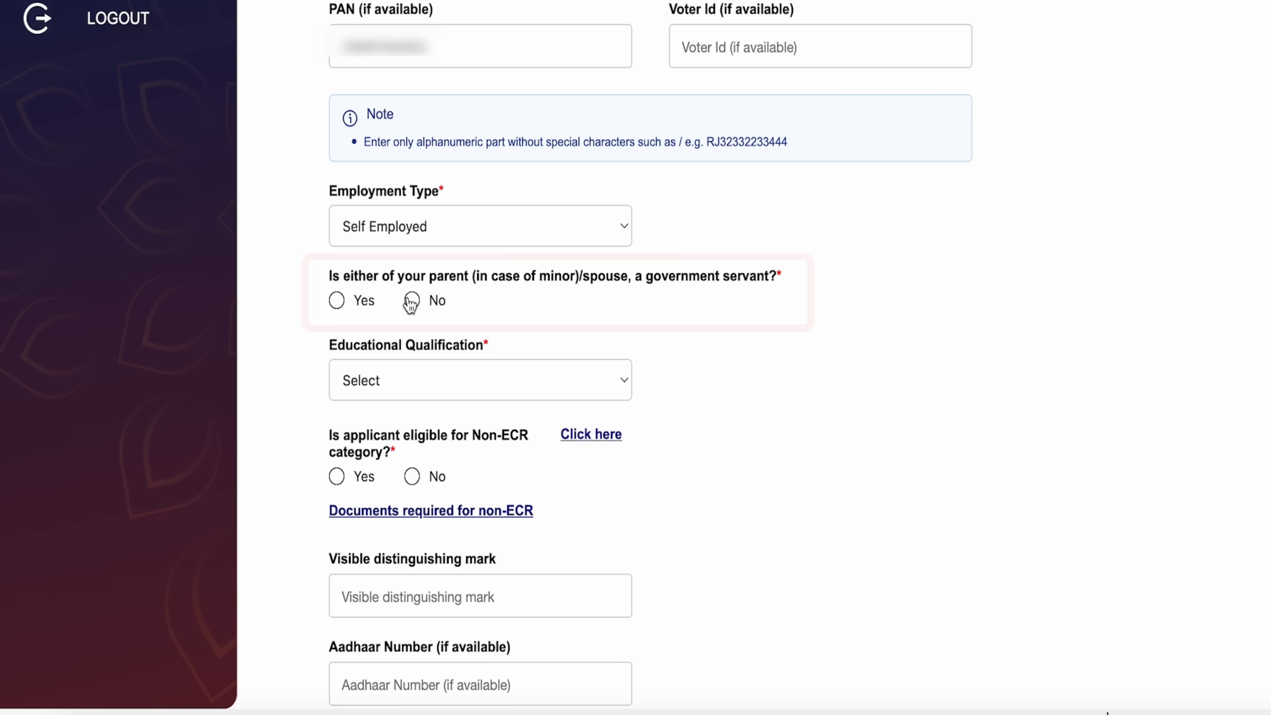
{"action": "left_click", "coordinate": [411, 301]}
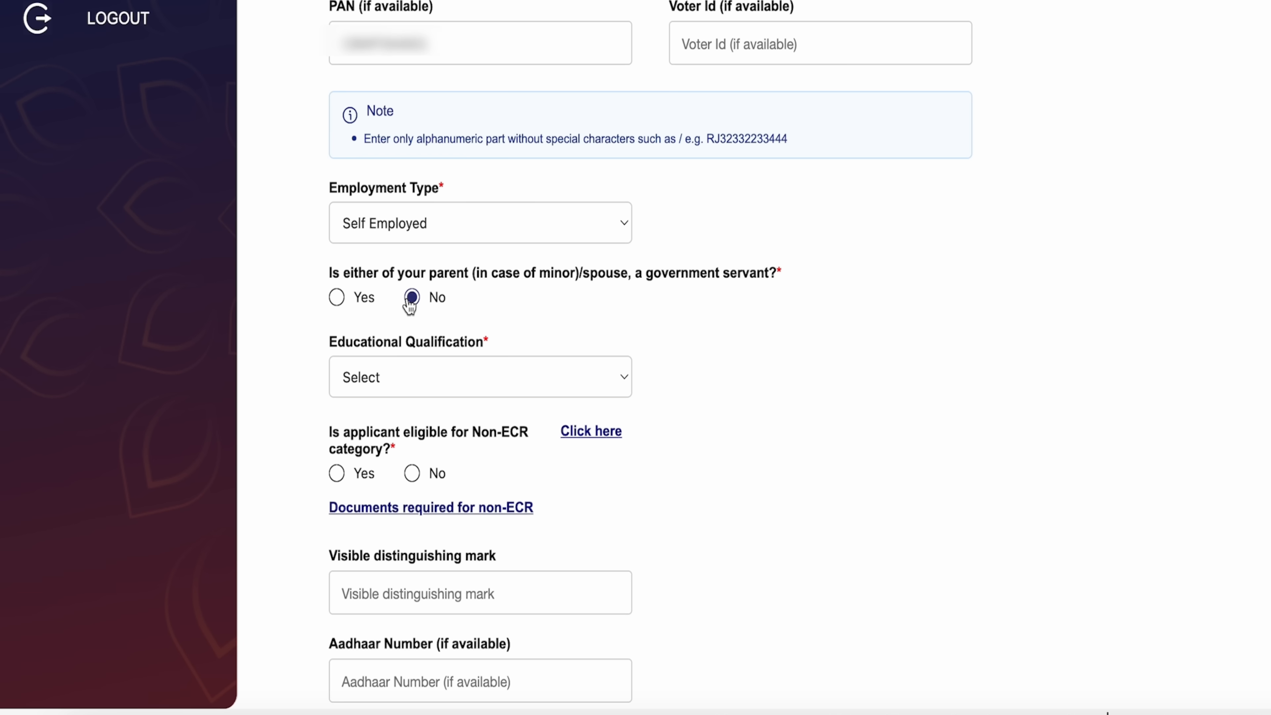
Choose Between 8th And 9th Standard as educational qualification and mark Non-ECR eligibility Yes.
{"action": "left_click", "coordinate": [533, 376]}
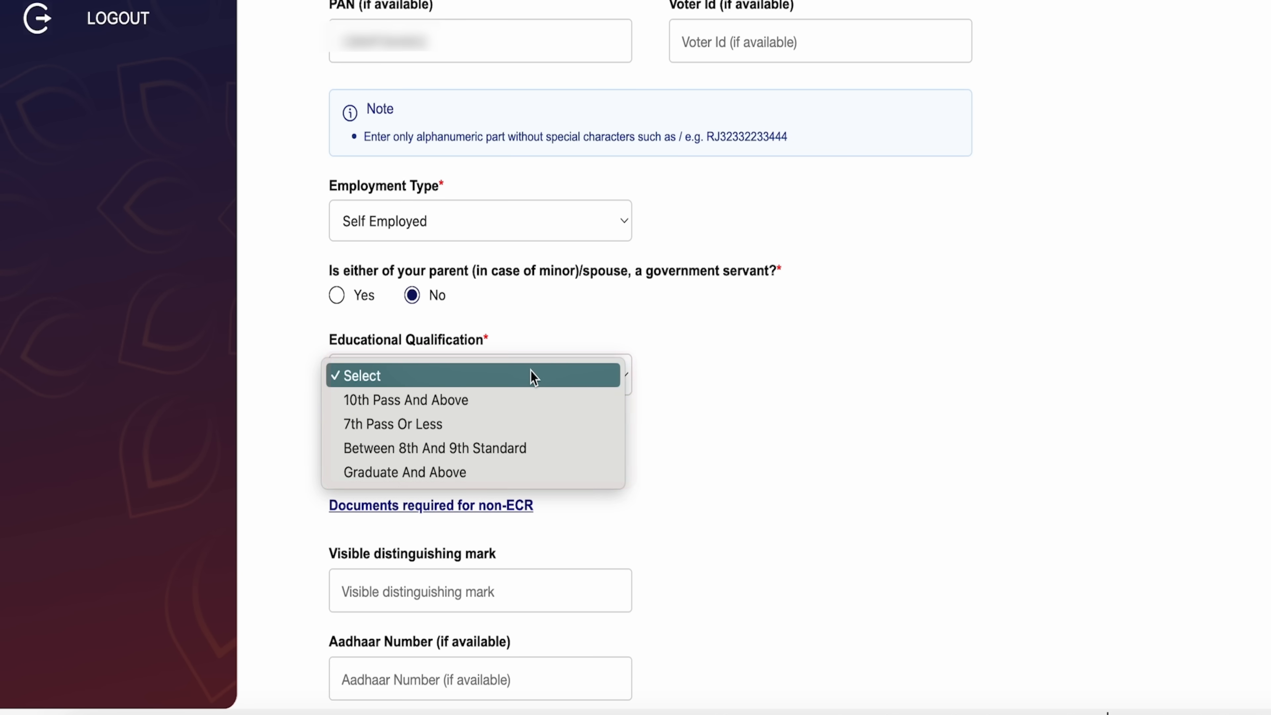
{"action": "scroll", "coordinate": [529, 381], "scroll_direction": "down", "scroll_amount": 1}
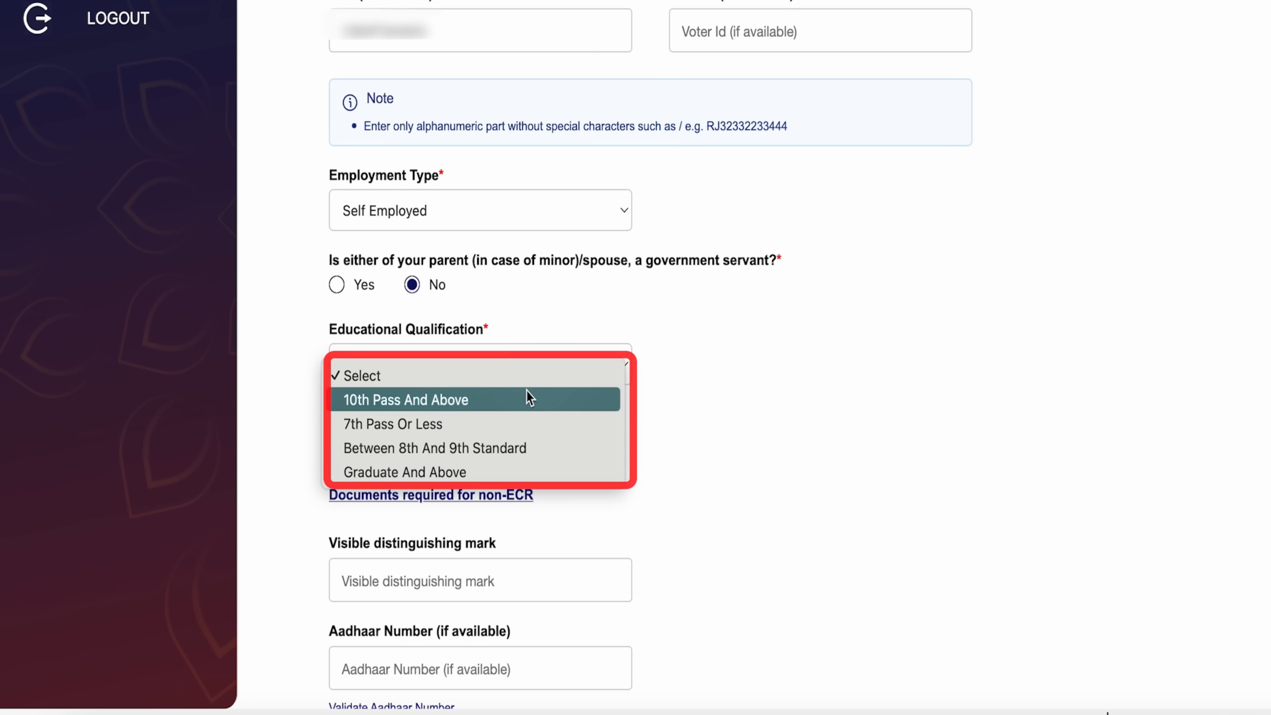
{"action": "scroll", "coordinate": [525, 401], "scroll_direction": "down", "scroll_amount": 1}
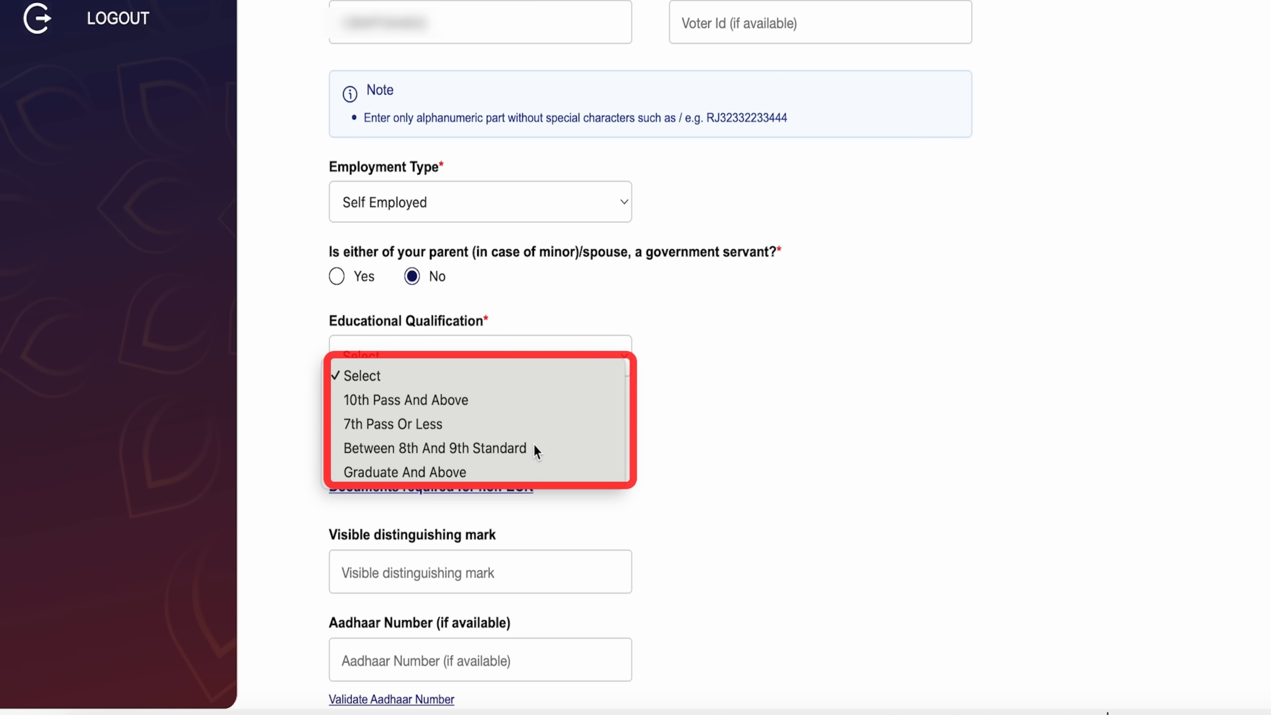
{"action": "left_click", "coordinate": [533, 444]}
{"action": "scroll", "coordinate": [576, 454], "scroll_direction": "down", "scroll_amount": 1}
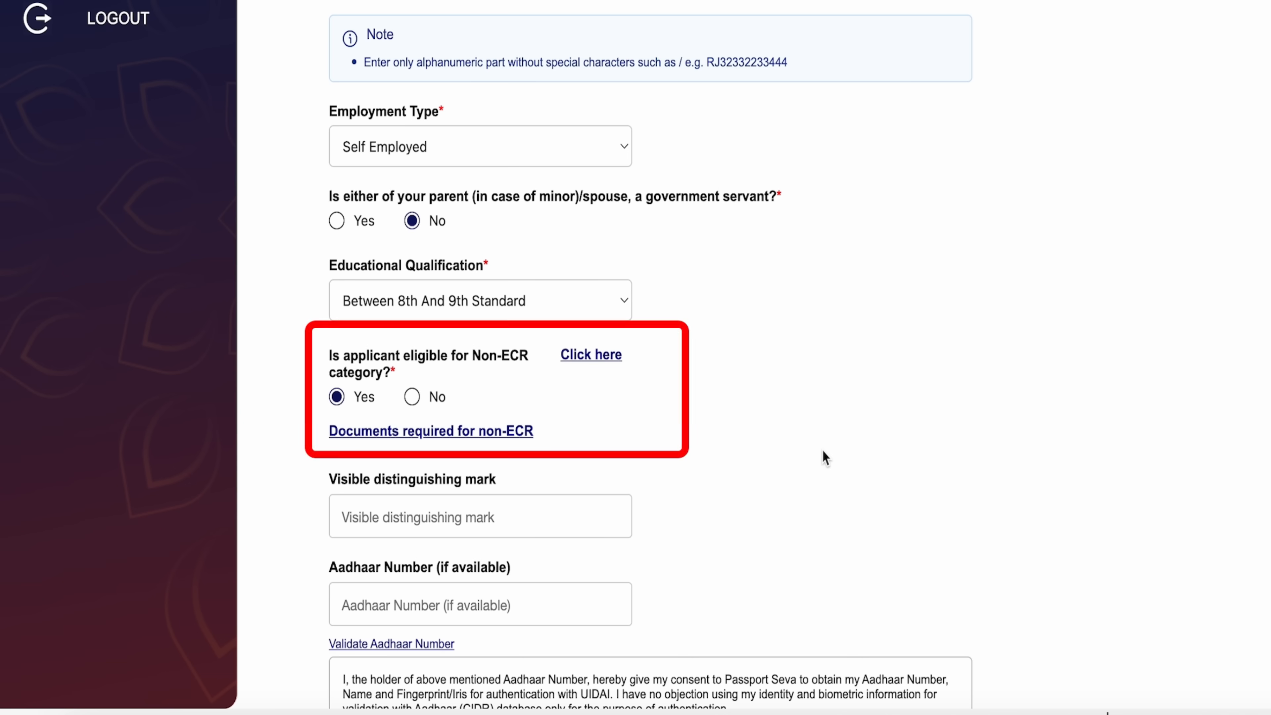
{"action": "scroll", "coordinate": [823, 450], "scroll_direction": "down", "scroll_amount": 3}
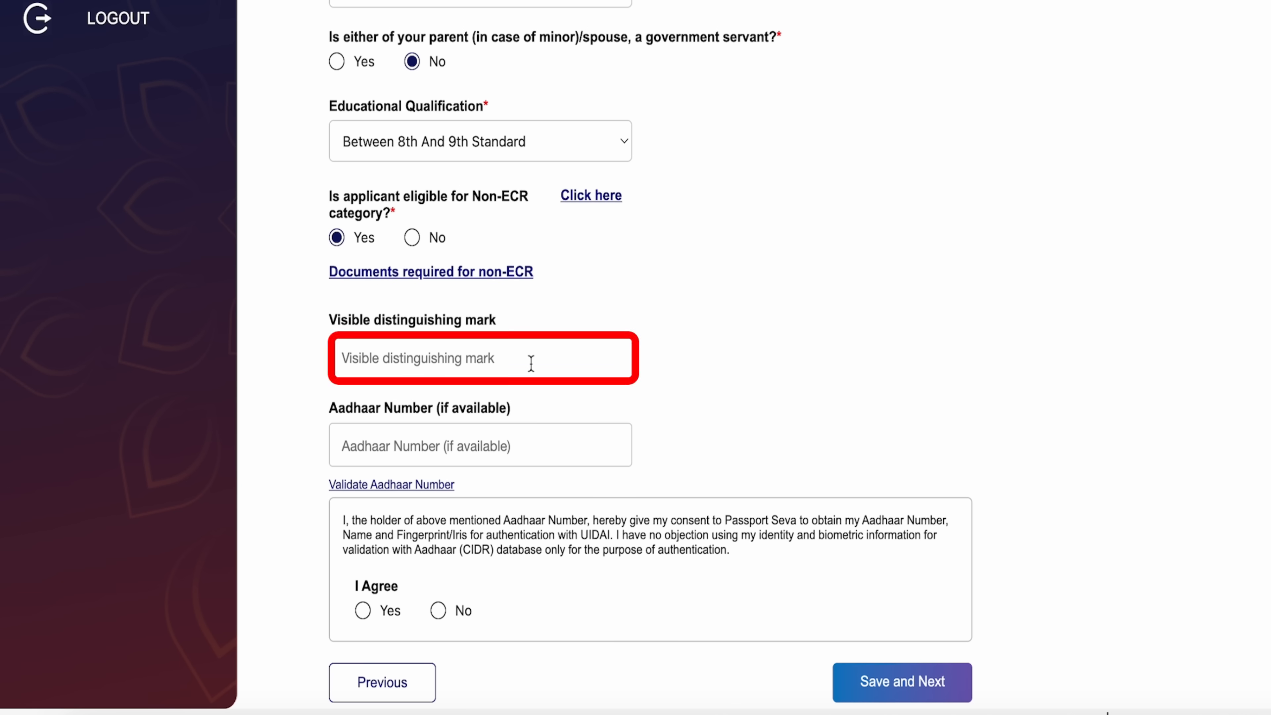
Enter the Aadhaar number, consent Yes to Aadhaar authentication, and save the applicant details.
{"action": "scroll", "coordinate": [531, 363], "scroll_direction": "down", "scroll_amount": 1}
{"action": "left_click", "coordinate": [547, 418]}
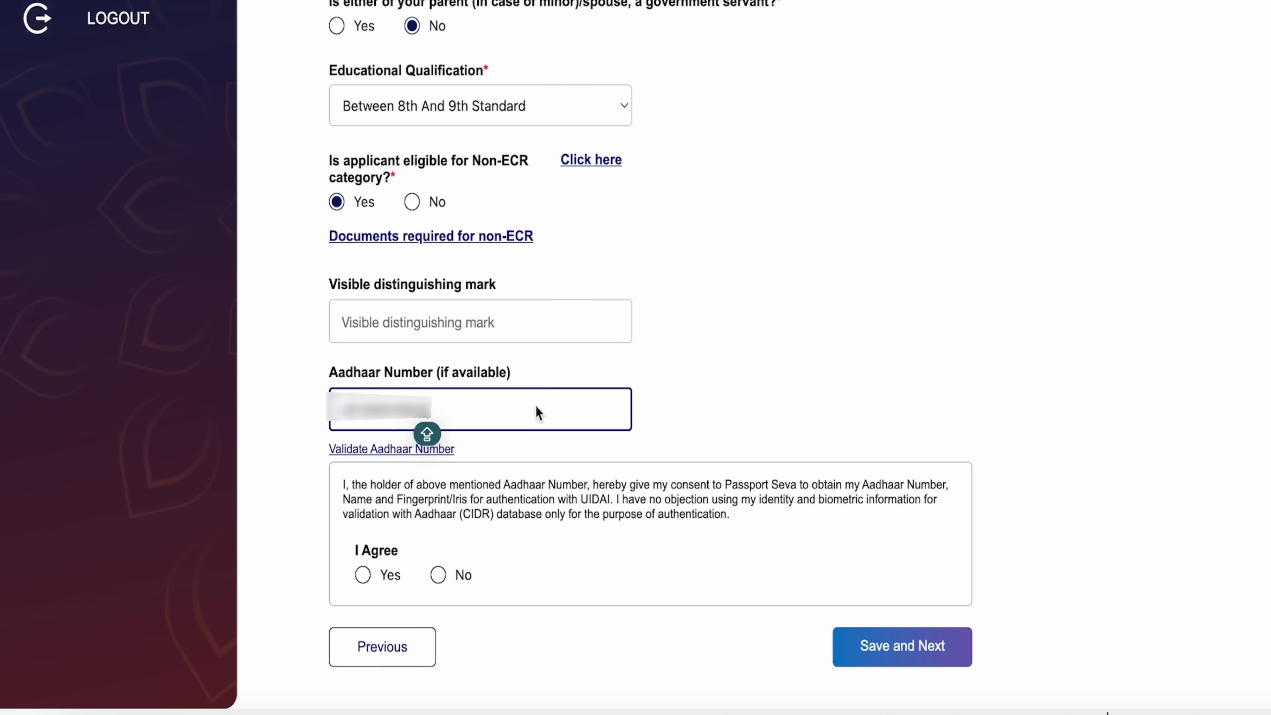
{"action": "left_click", "coordinate": [362, 574]}
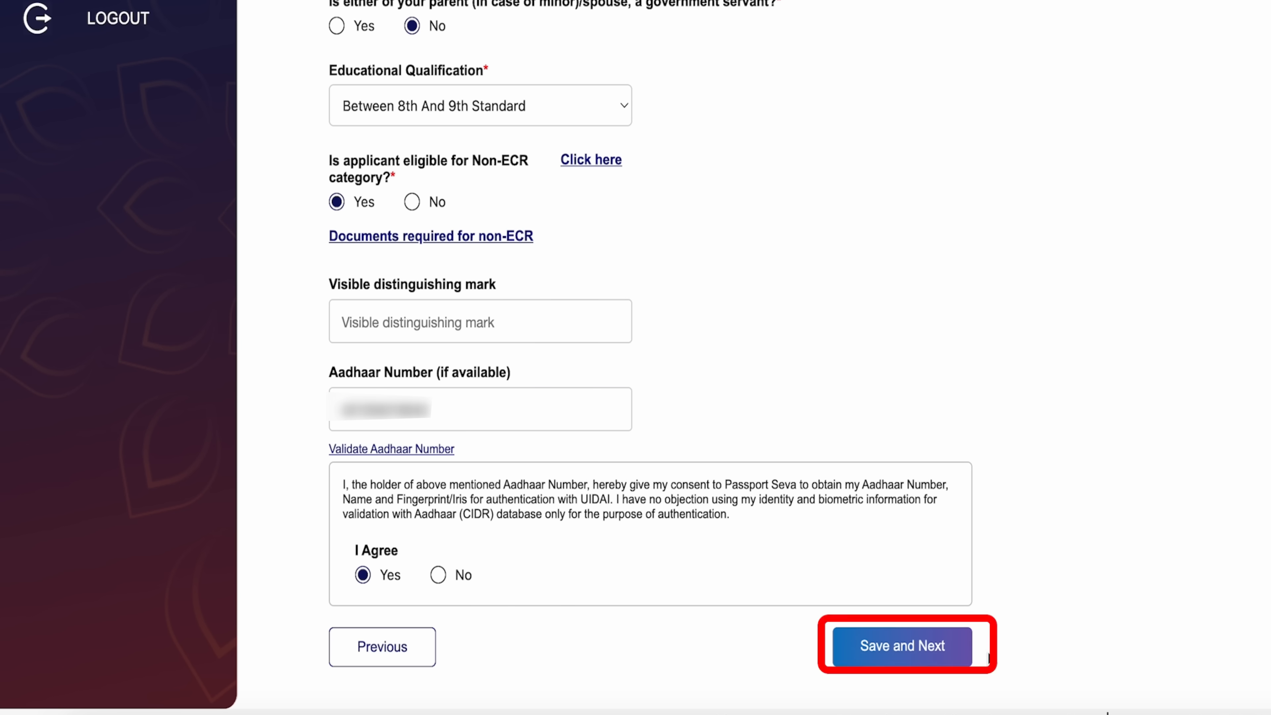
{"action": "left_click", "coordinate": [952, 647]}
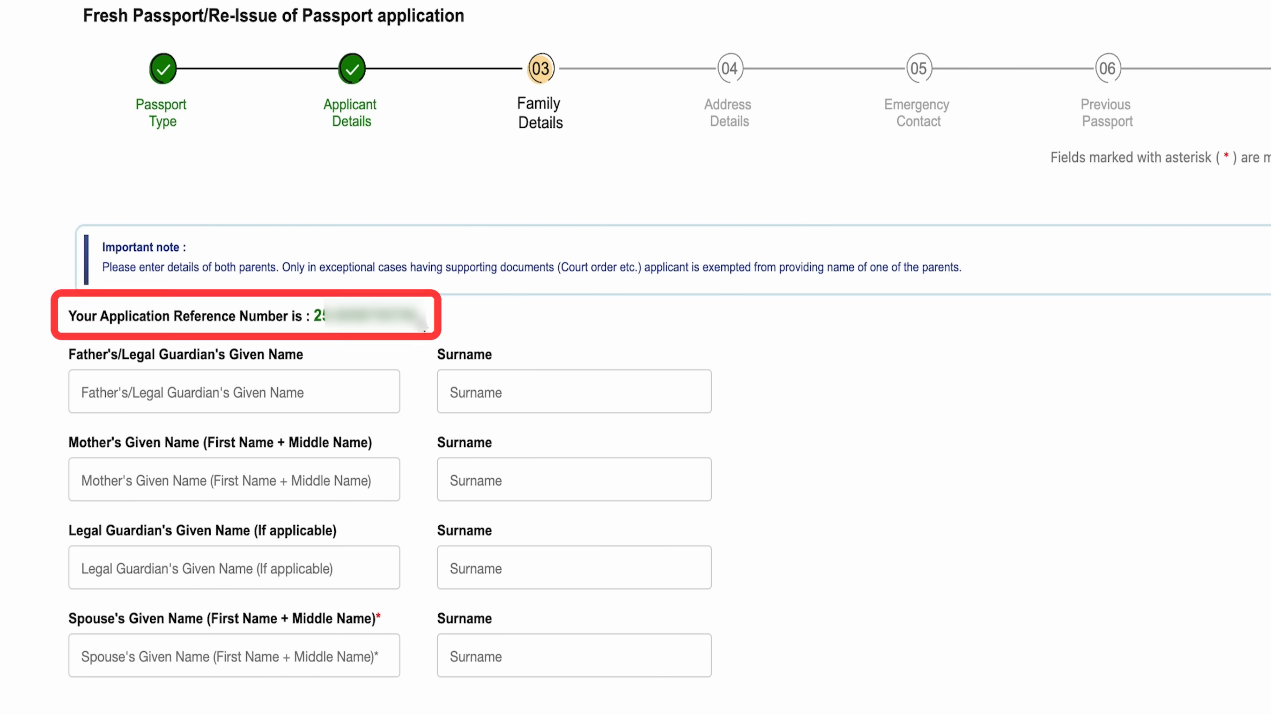
Select the application reference number, then fill in the father's and mother's given names.
{"action": "left_click_drag", "start_coordinate": [311, 316], "coordinate": [426, 326]}
{"action": "left_click", "coordinate": [426, 327]}
{"action": "scroll", "coordinate": [426, 327], "scroll_direction": "down", "scroll_amount": 3}
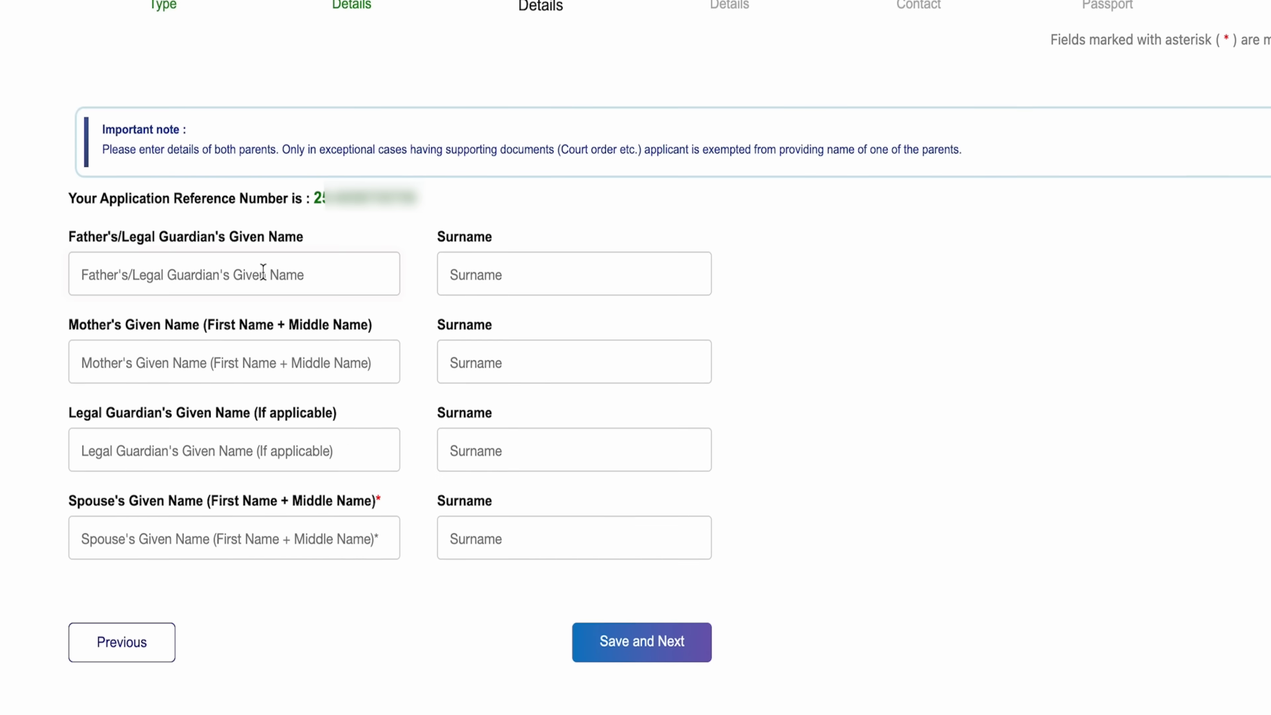
{"action": "left_click", "coordinate": [263, 239]}
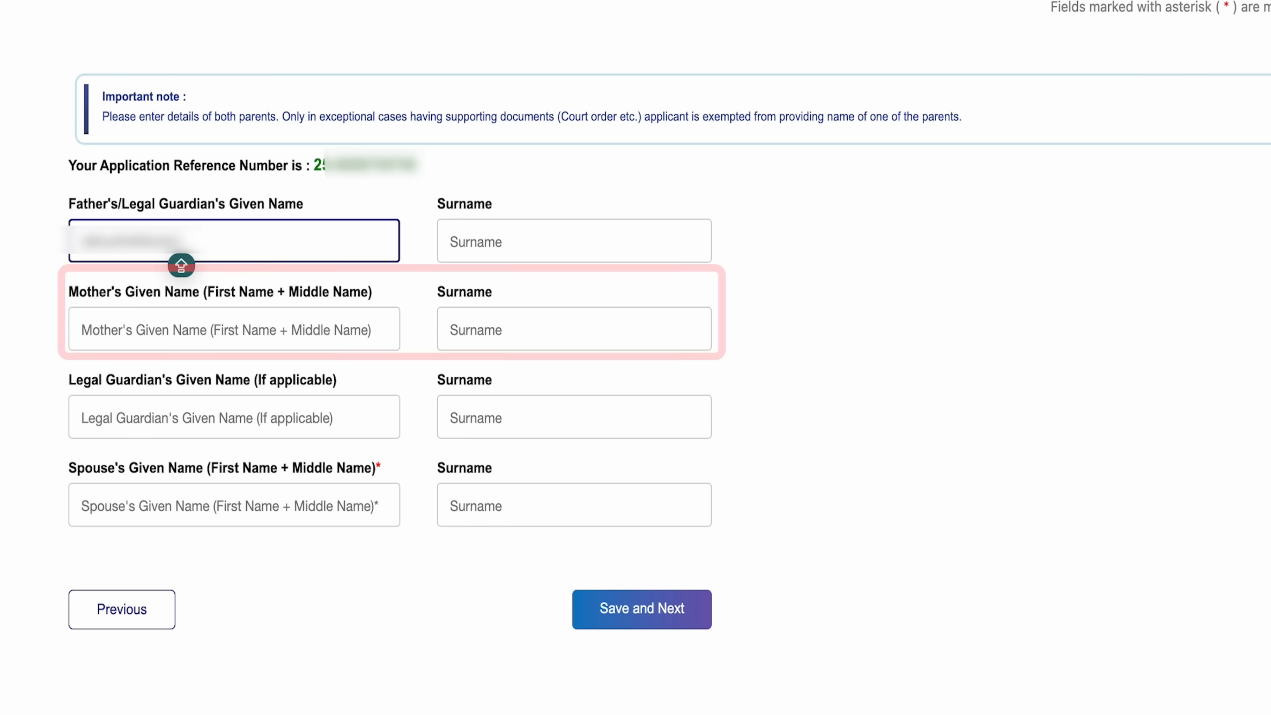
{"action": "left_click", "coordinate": [221, 329]}
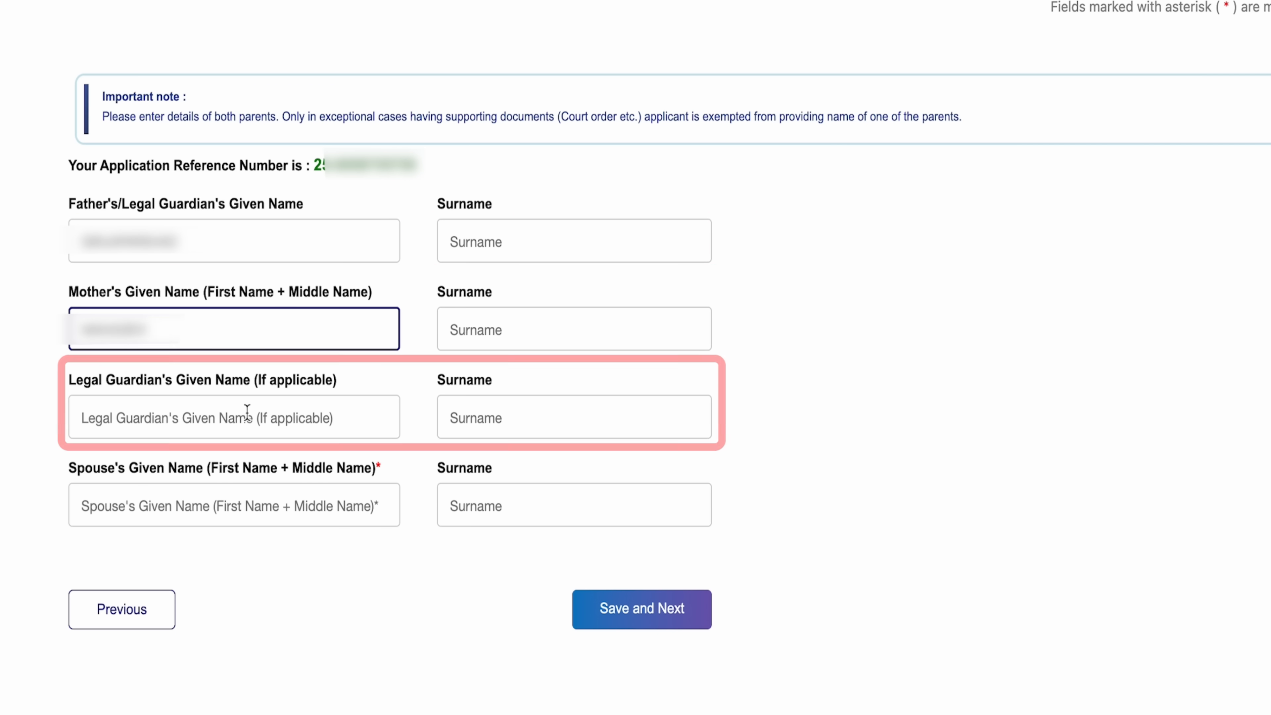
{"action": "left_click", "coordinate": [247, 411]}
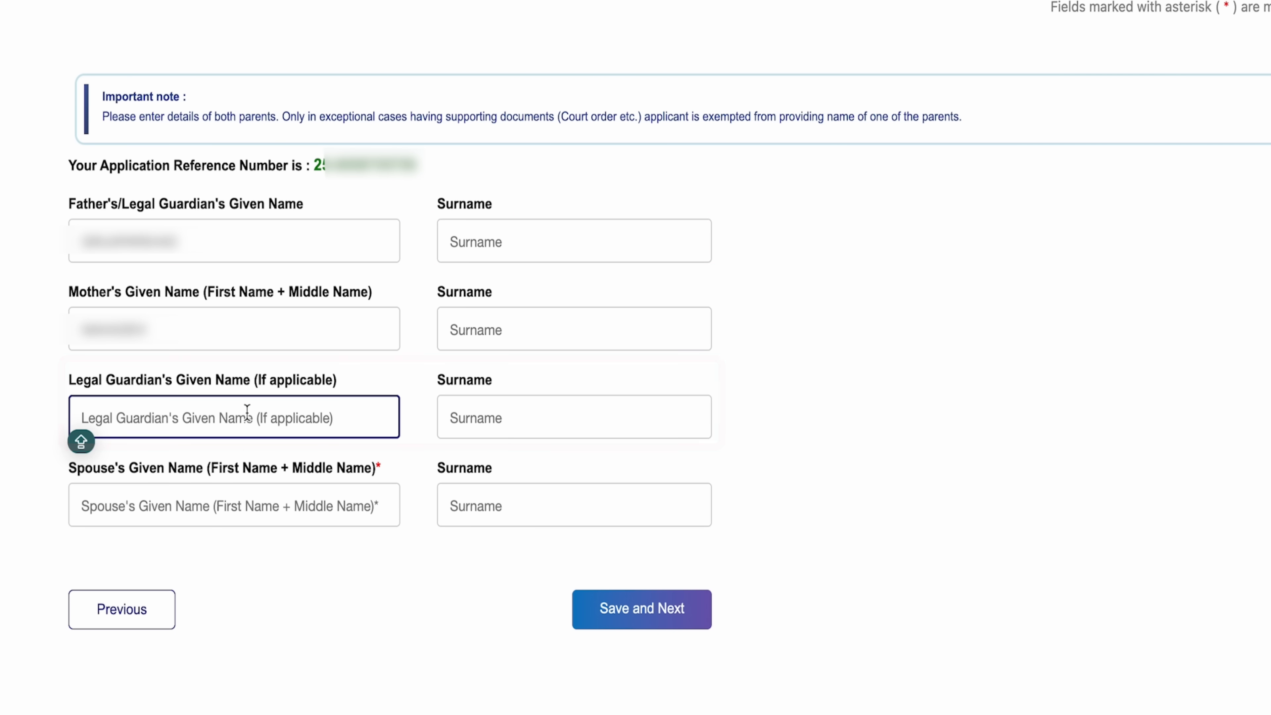
Enter the spouse's given name and surname, then save the family details.
{"action": "left_click", "coordinate": [221, 505]}
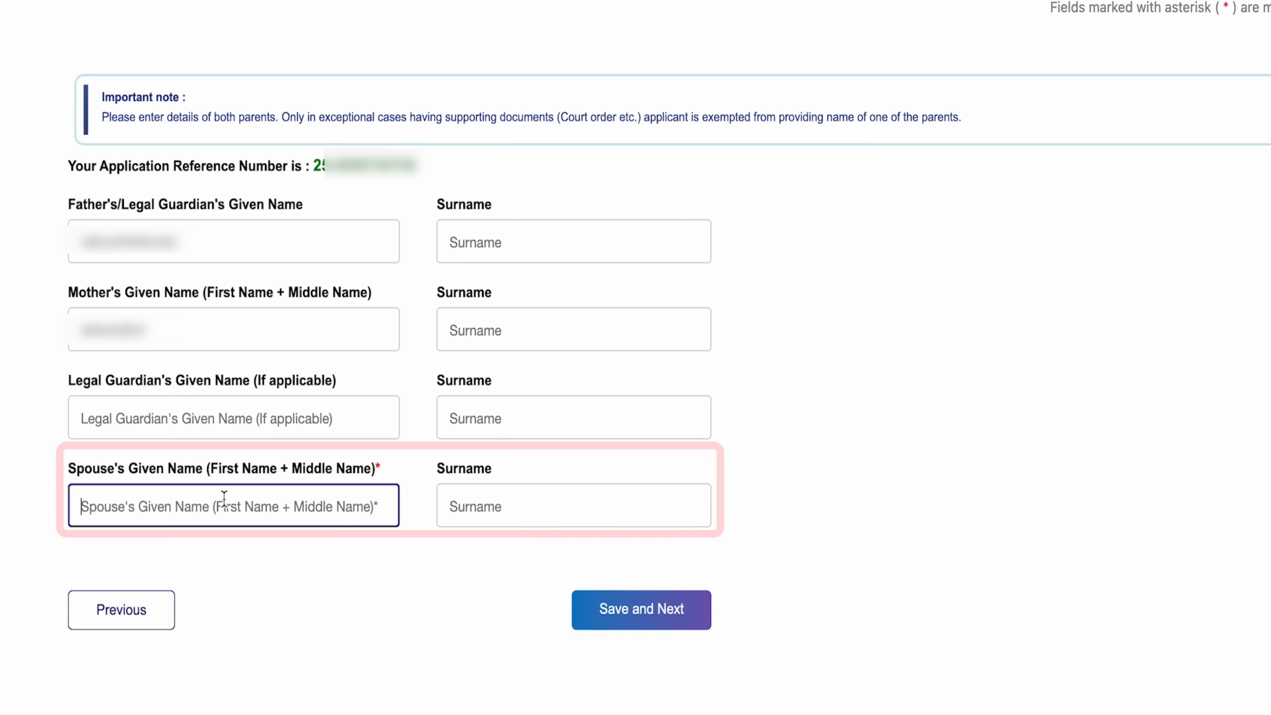
{"action": "type", "text": "?????????"}
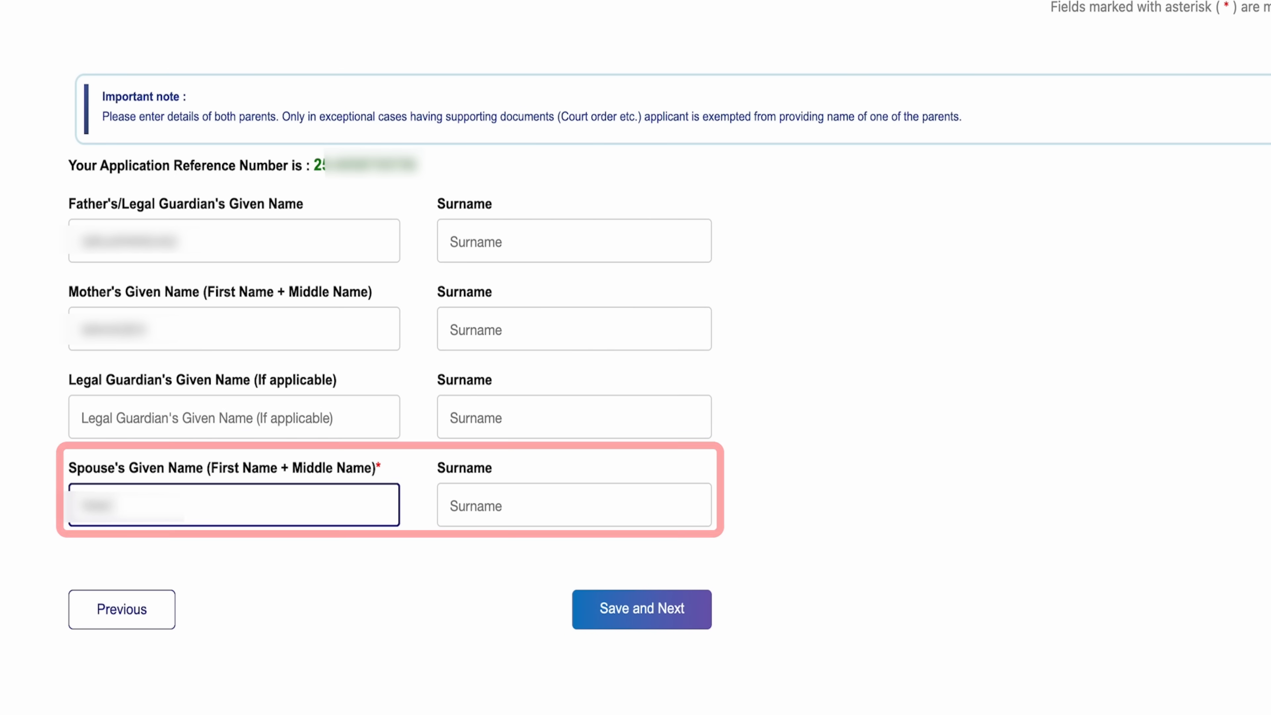
{"action": "type", "text": "???"}
{"action": "key", "text": "Tab"}
{"action": "type", "text": "??????"}
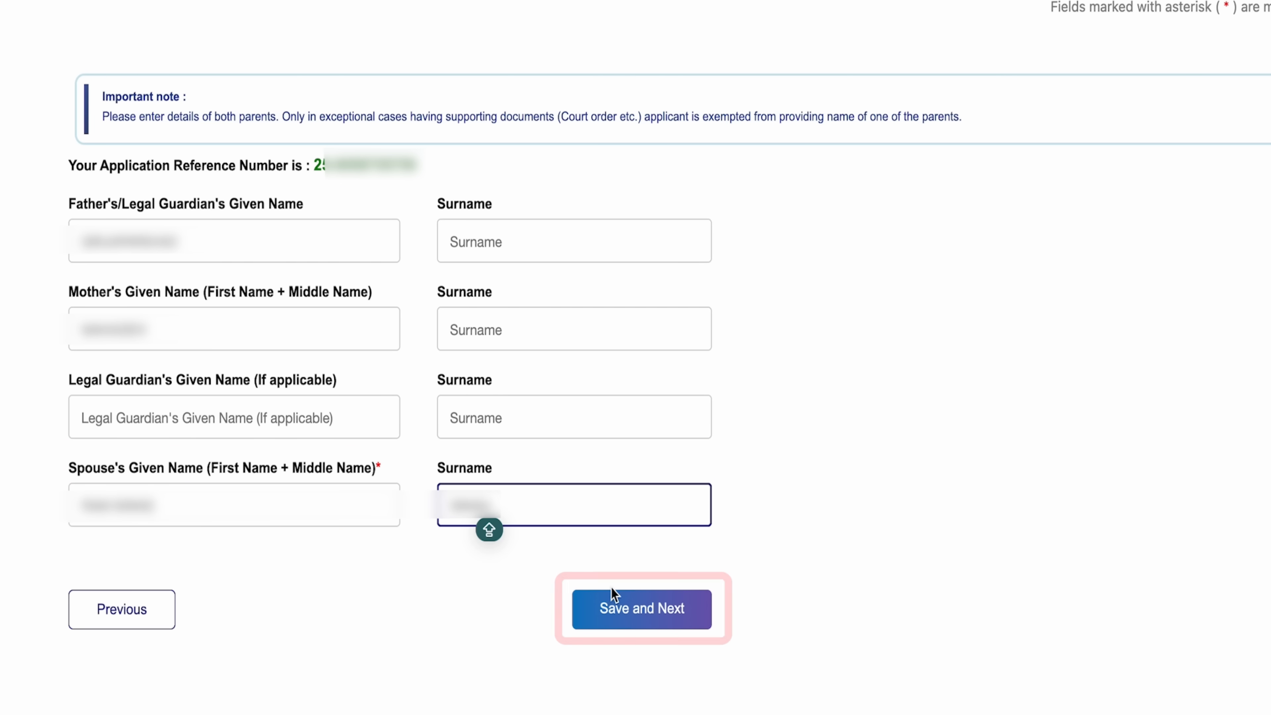
{"action": "left_click", "coordinate": [612, 591]}
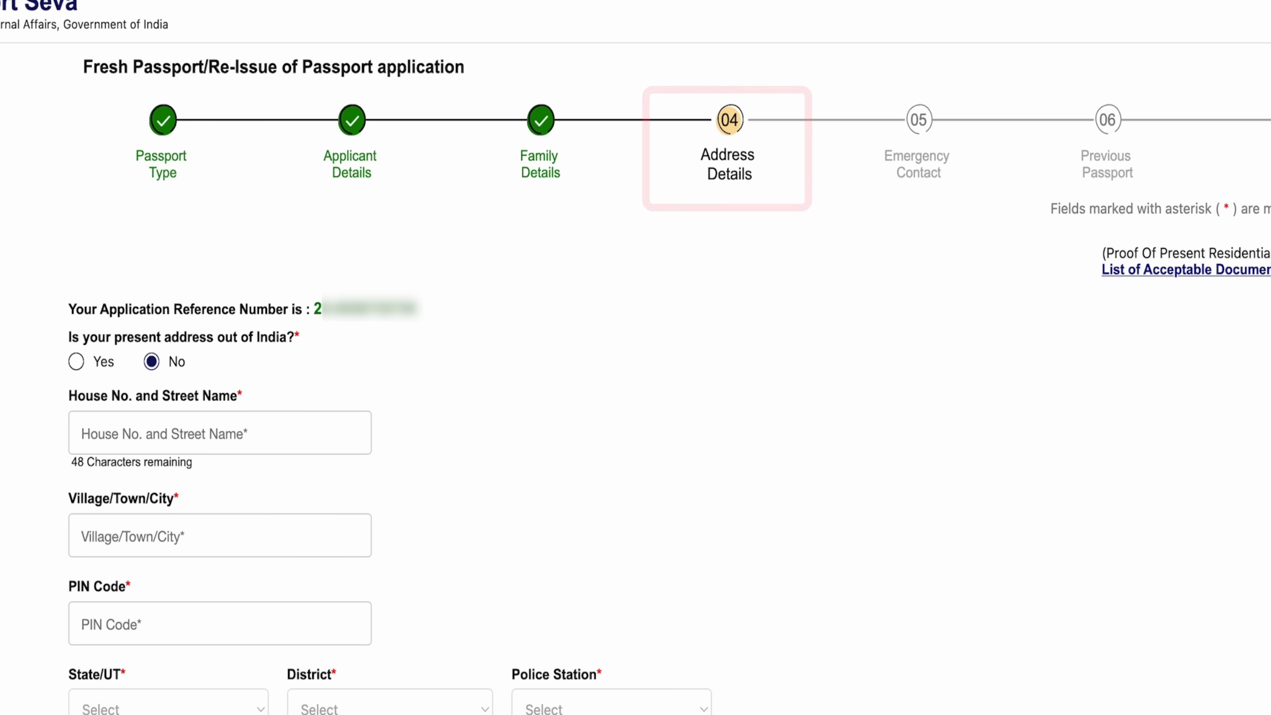
Enter Delhi as the village/town/city and choose Uttar Pradesh as the state.
{"action": "scroll", "coordinate": [607, 596], "scroll_direction": "down", "scroll_amount": 5}
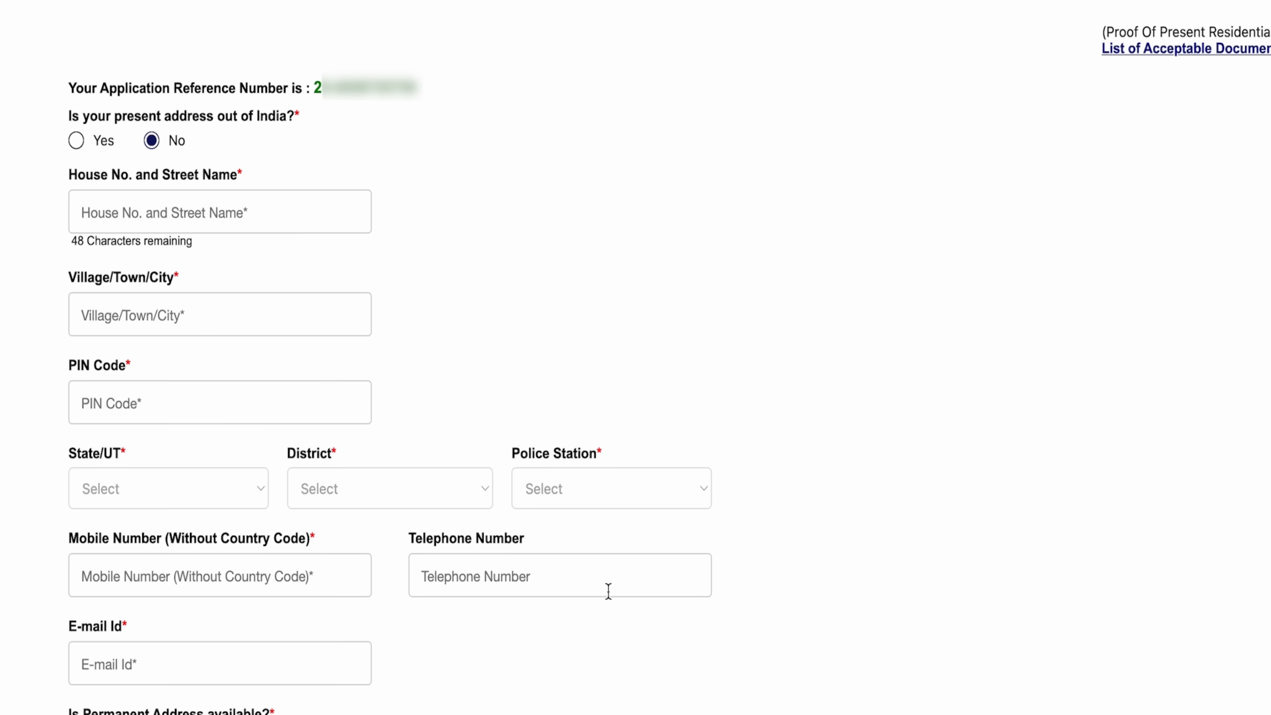
{"action": "scroll", "coordinate": [608, 591], "scroll_direction": "down", "scroll_amount": 1}
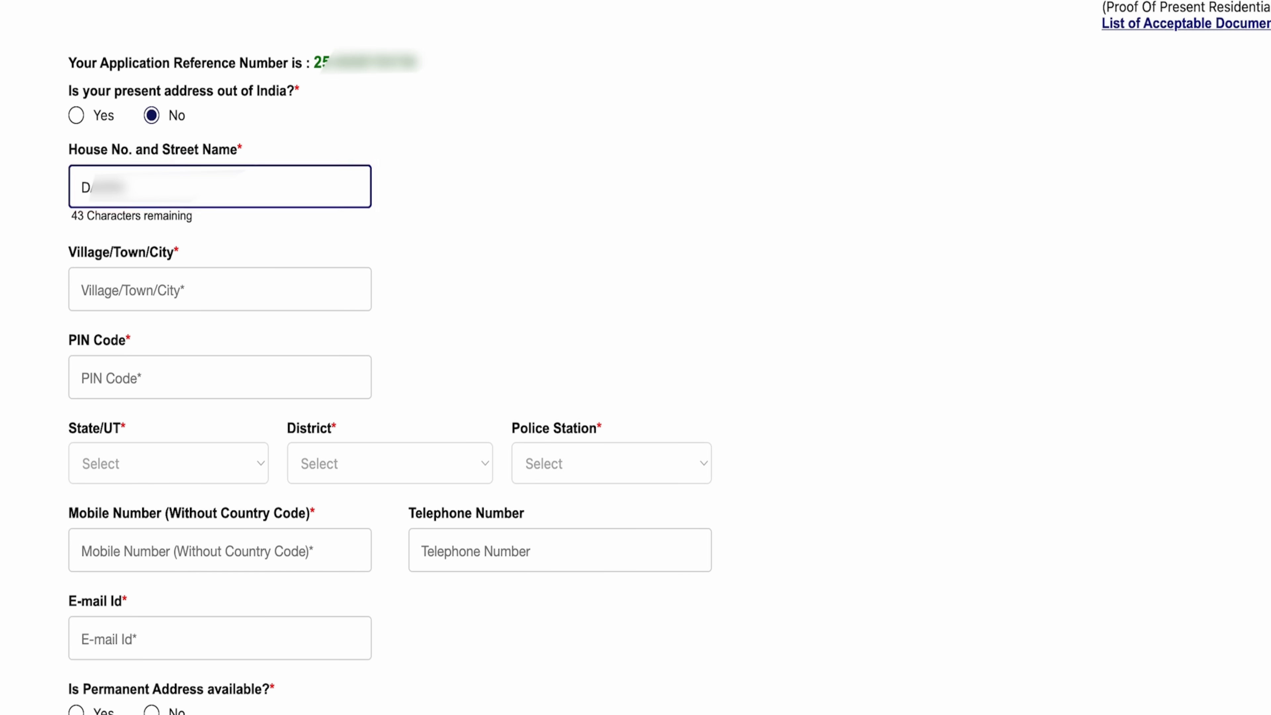
{"action": "left_click", "coordinate": [267, 301]}
{"action": "type", "text": "Delhi"}
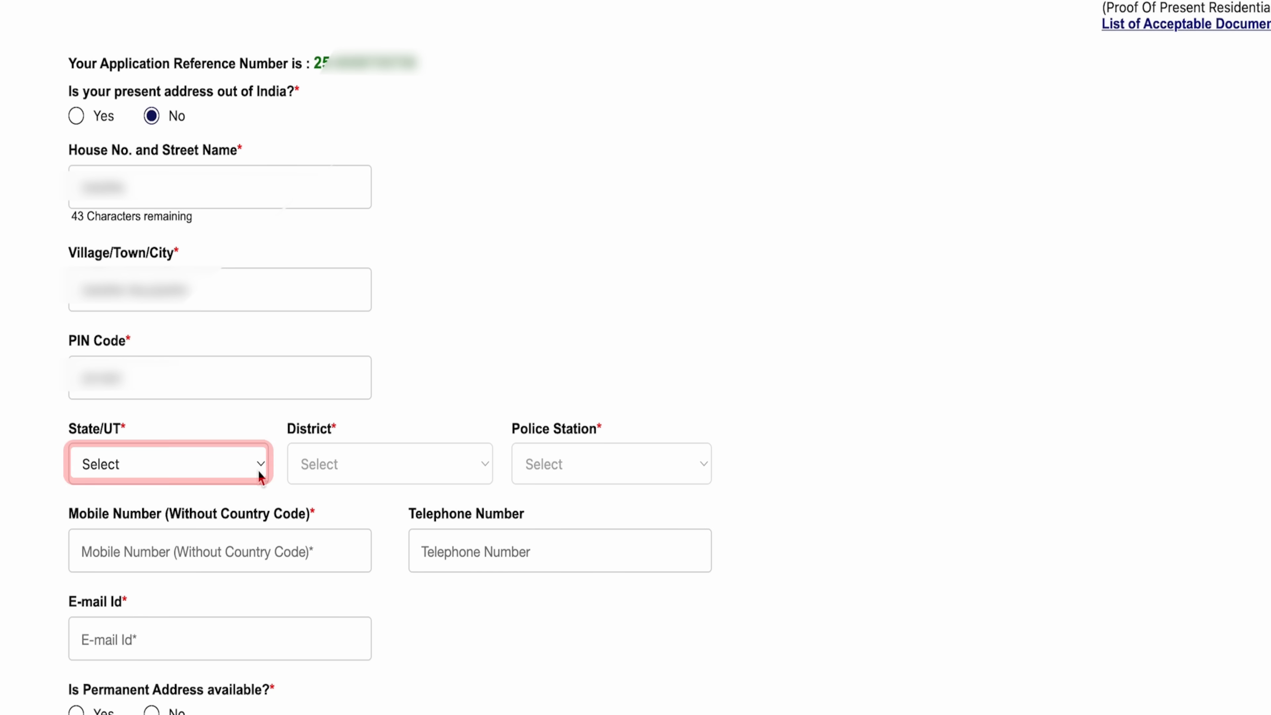
{"action": "left_click", "coordinate": [260, 471]}
{"action": "left_click", "coordinate": [114, 486]}
Pick the applicant's district and local police station from the dropdowns.
{"action": "left_click", "coordinate": [422, 471]}
{"action": "left_click", "coordinate": [422, 471]}
{"action": "left_click", "coordinate": [590, 464]}
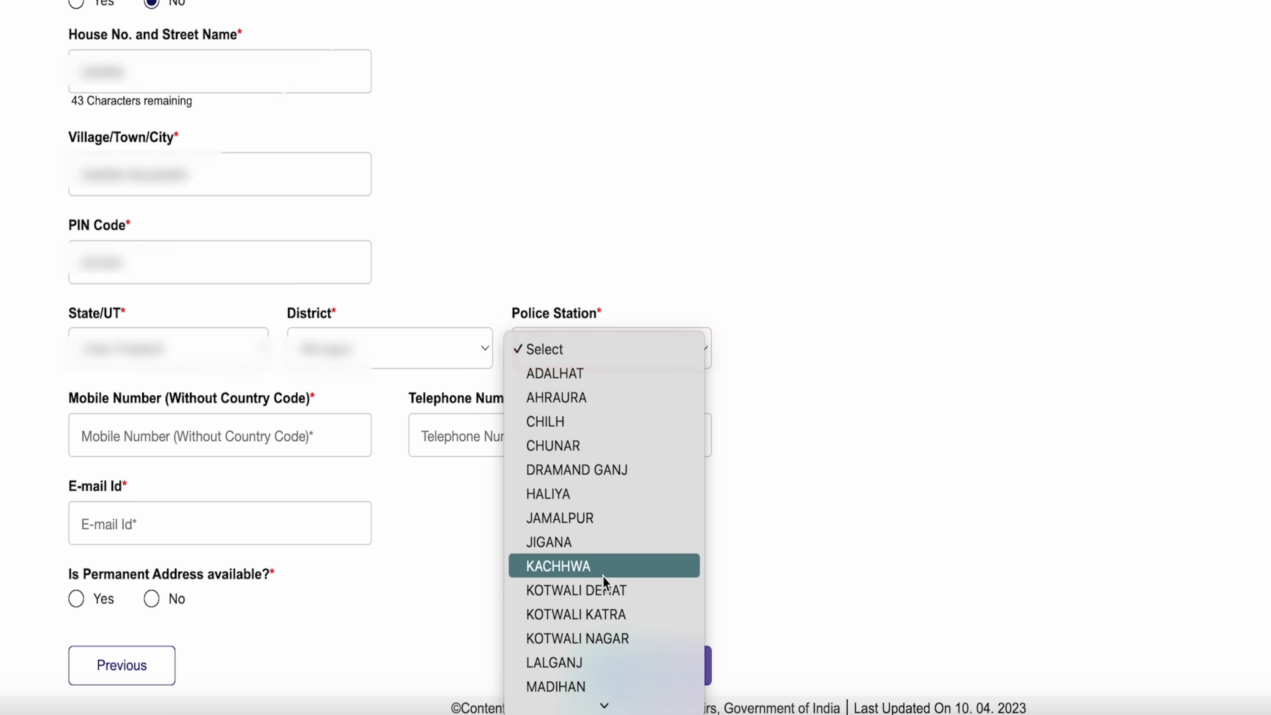
{"action": "scroll", "coordinate": [604, 579], "scroll_direction": "down", "scroll_amount": 3}
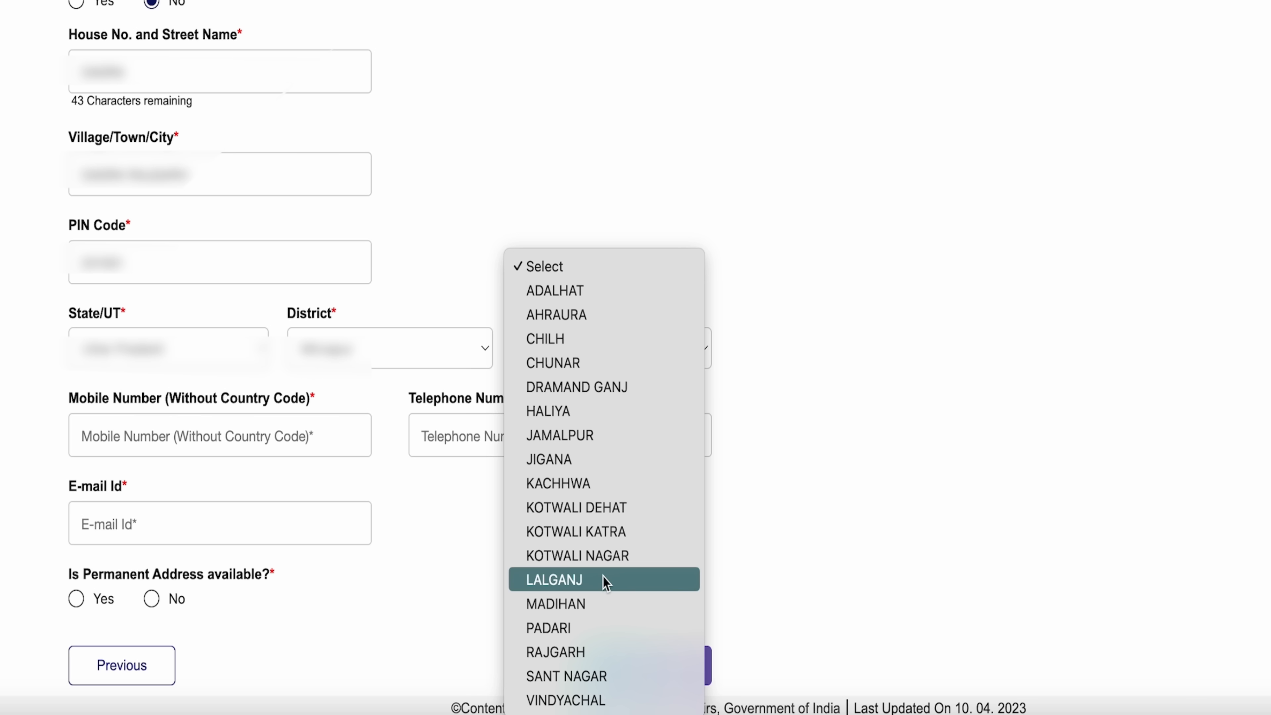
{"action": "left_click", "coordinate": [571, 580]}
Fill in the mobile number and the e-mail address.
{"action": "left_click", "coordinate": [196, 433]}
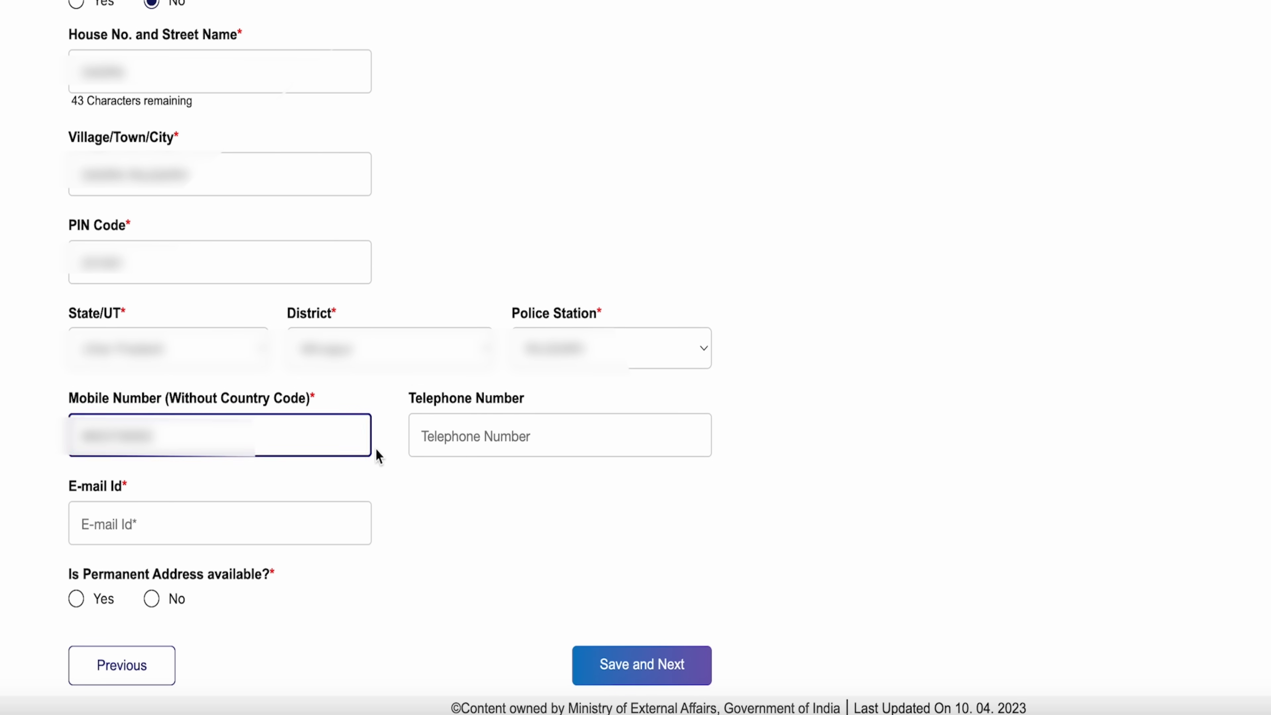
{"action": "left_click", "coordinate": [204, 523]}
{"action": "type", "text": "S???"}
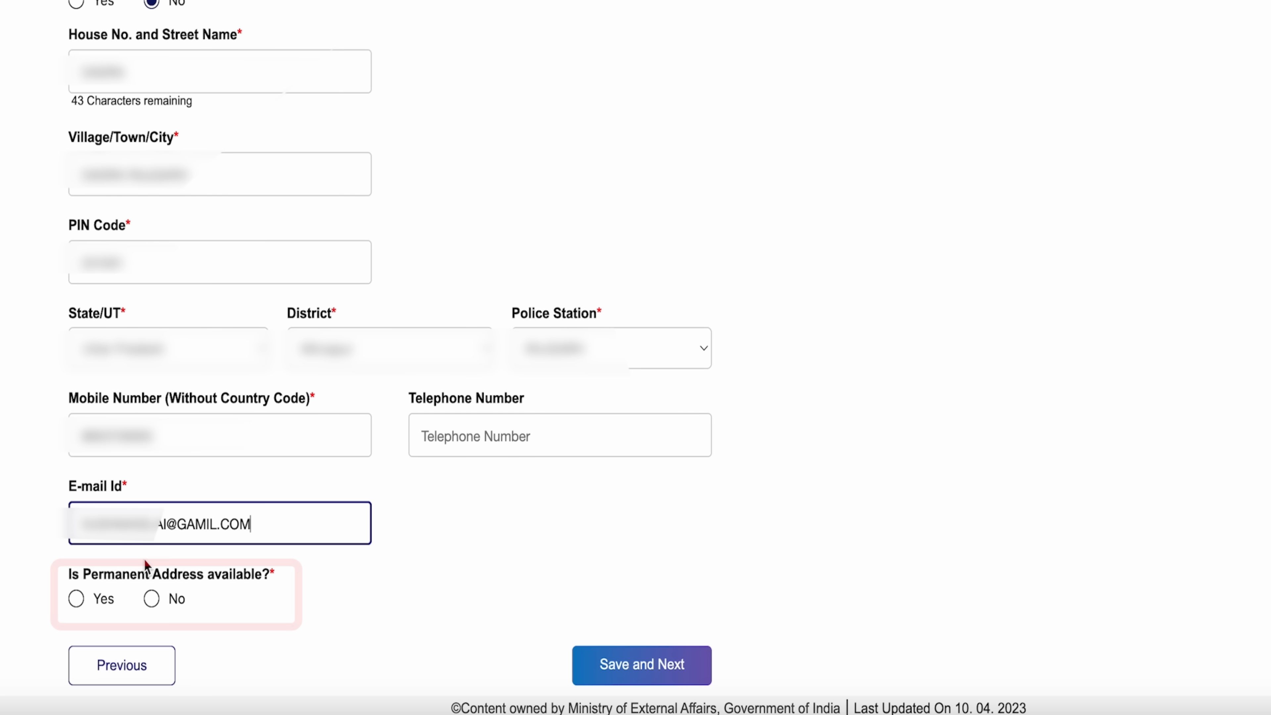
Mark the permanent address as available and the same as the present address, then save the address details.
{"action": "left_click", "coordinate": [76, 600]}
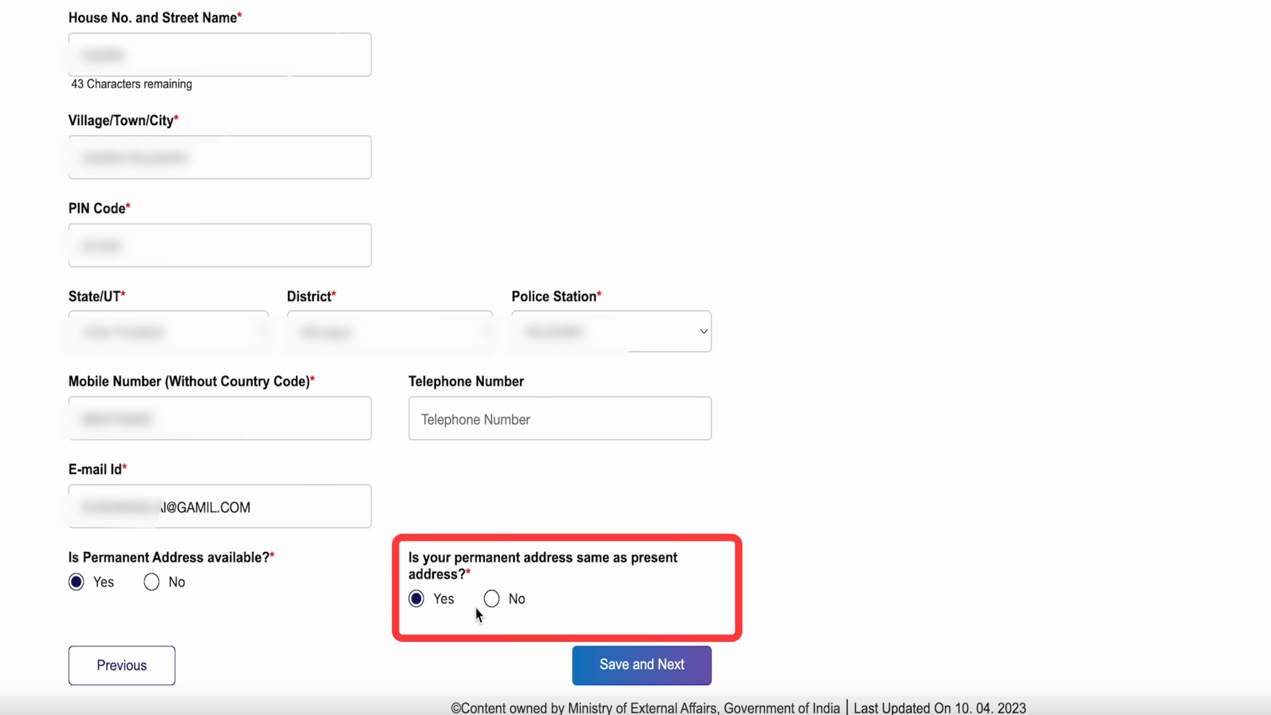
{"action": "left_click", "coordinate": [492, 598]}
{"action": "scroll", "coordinate": [491, 598], "scroll_direction": "down", "scroll_amount": 6}
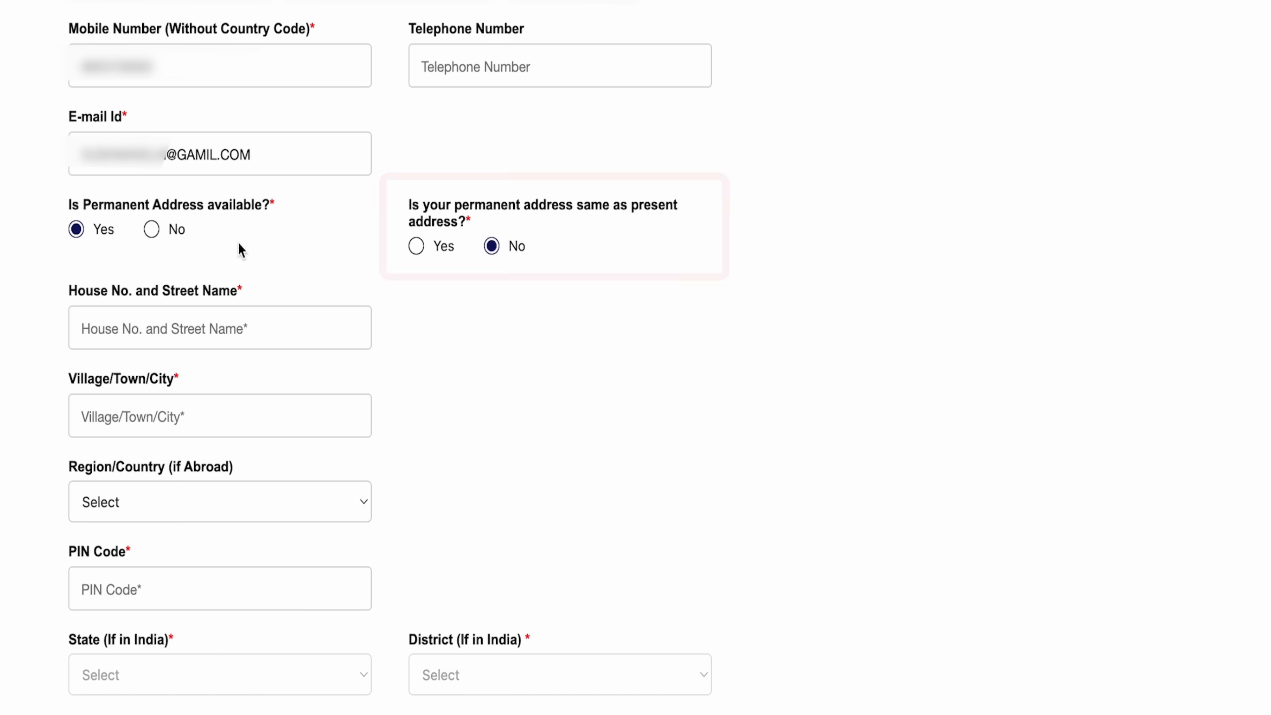
{"action": "left_click", "coordinate": [417, 245]}
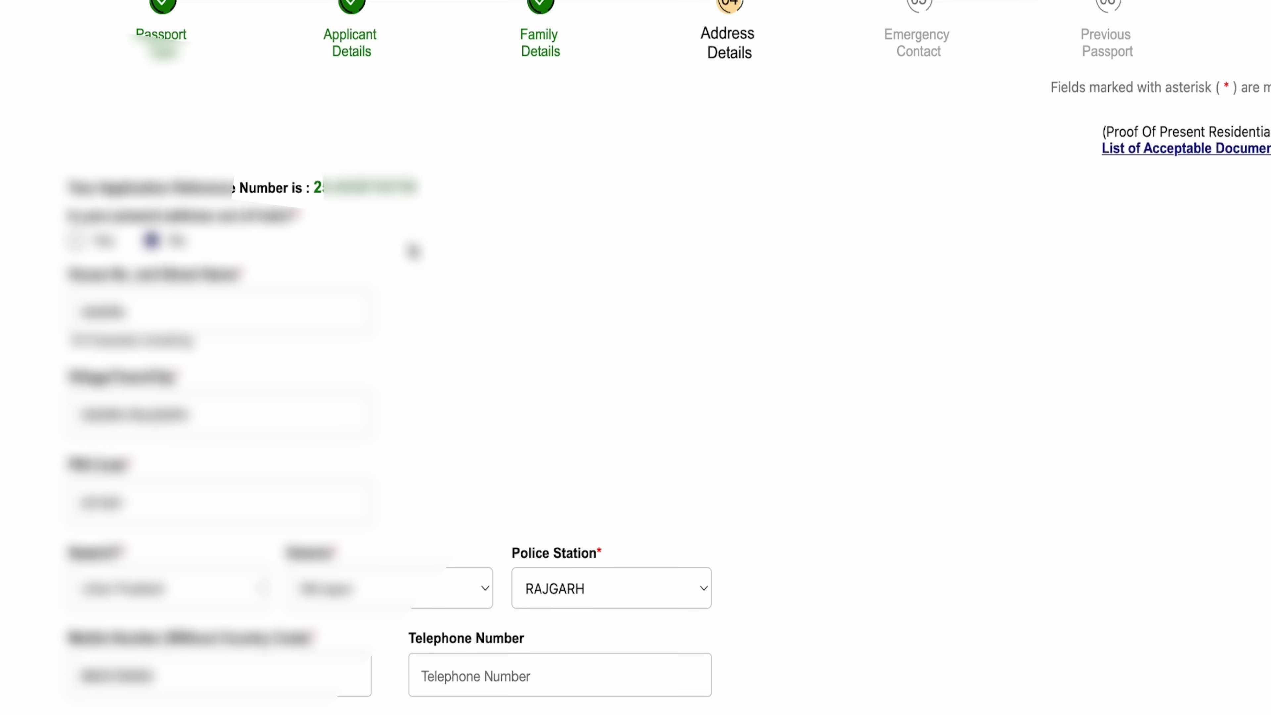
{"action": "scroll", "coordinate": [457, 598], "scroll_direction": "down", "scroll_amount": 5}
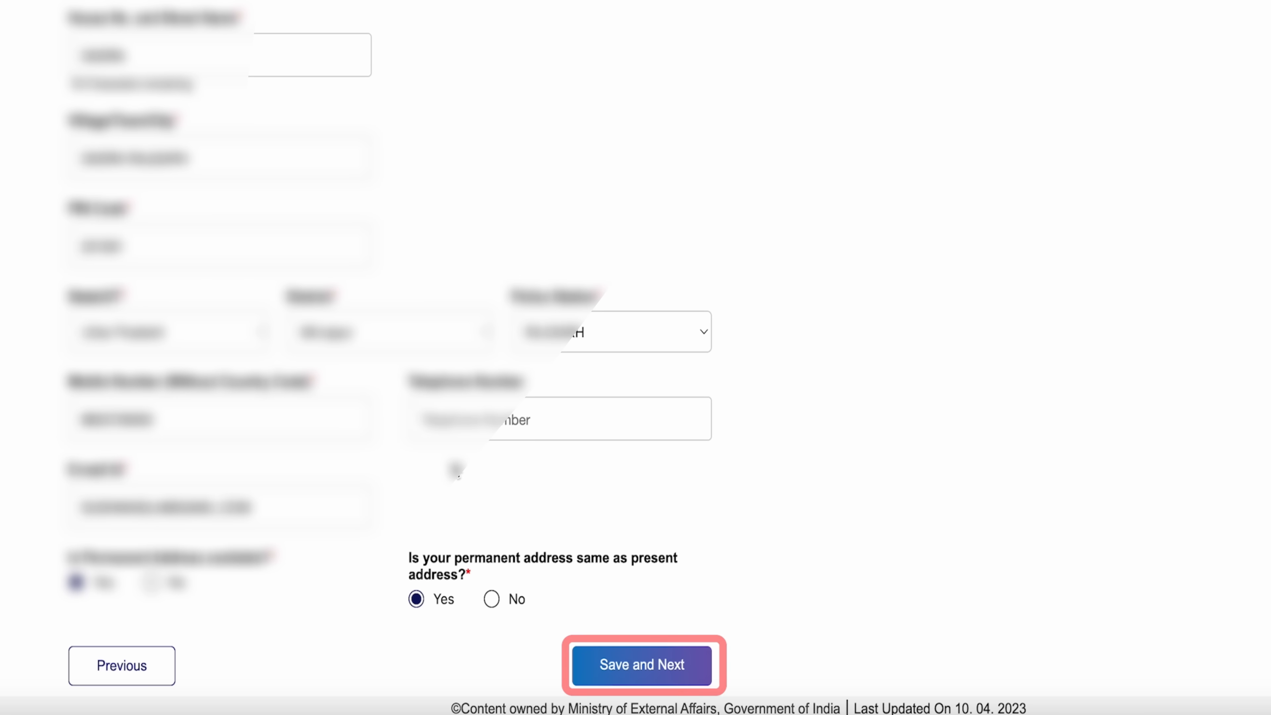
{"action": "left_click", "coordinate": [659, 669]}
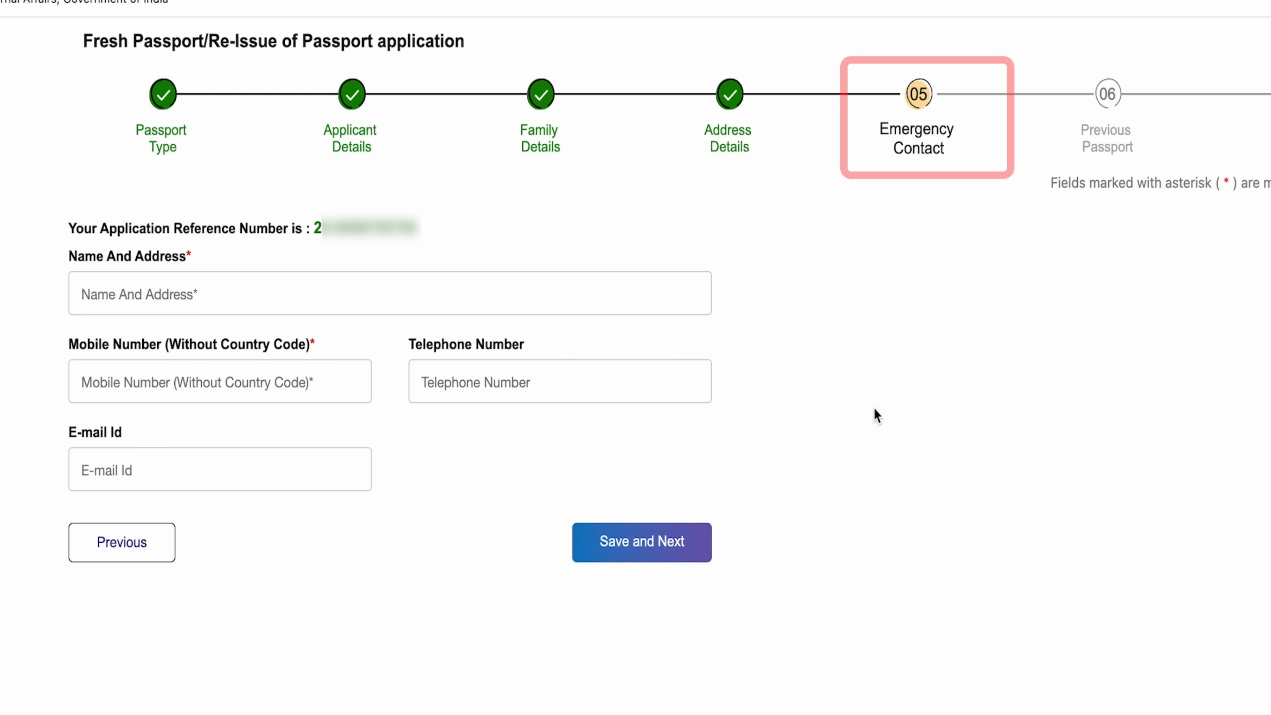
Enter the emergency contact's name and address, mobile number and e-mail, then save.
{"action": "left_click", "coordinate": [139, 293]}
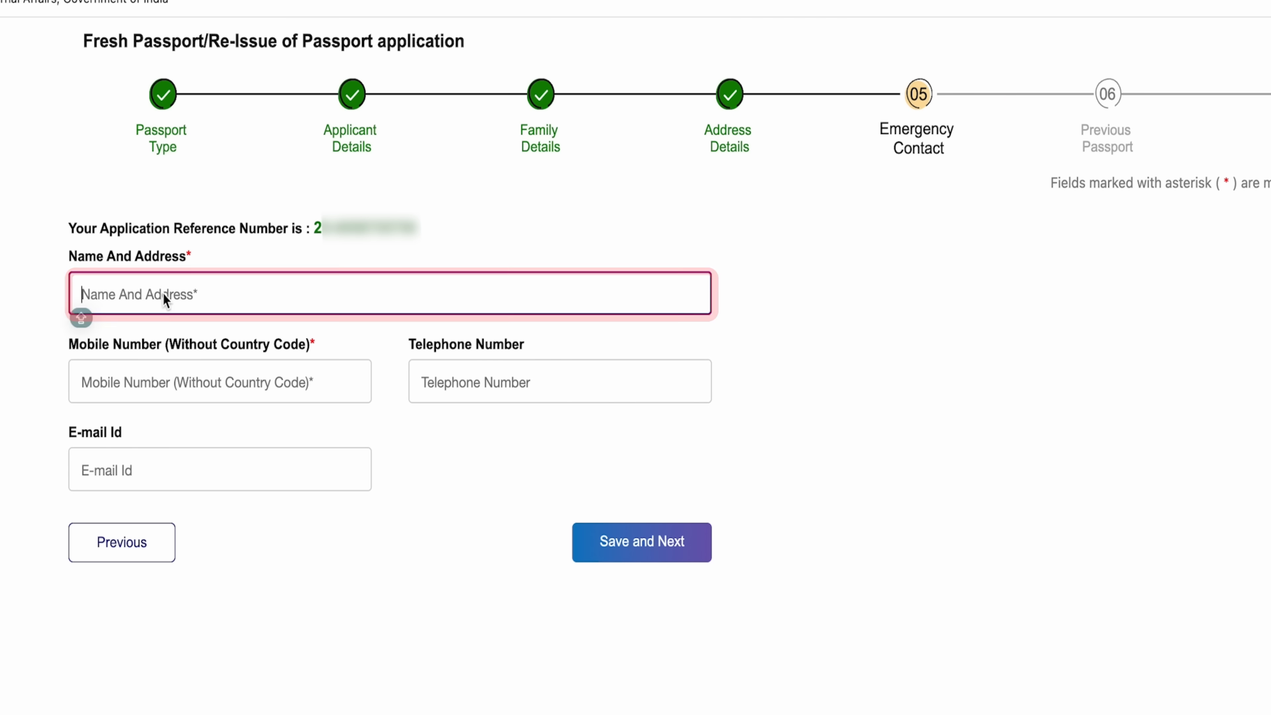
{"action": "type", "text": "D"}
{"action": "type", "text": "??????"}
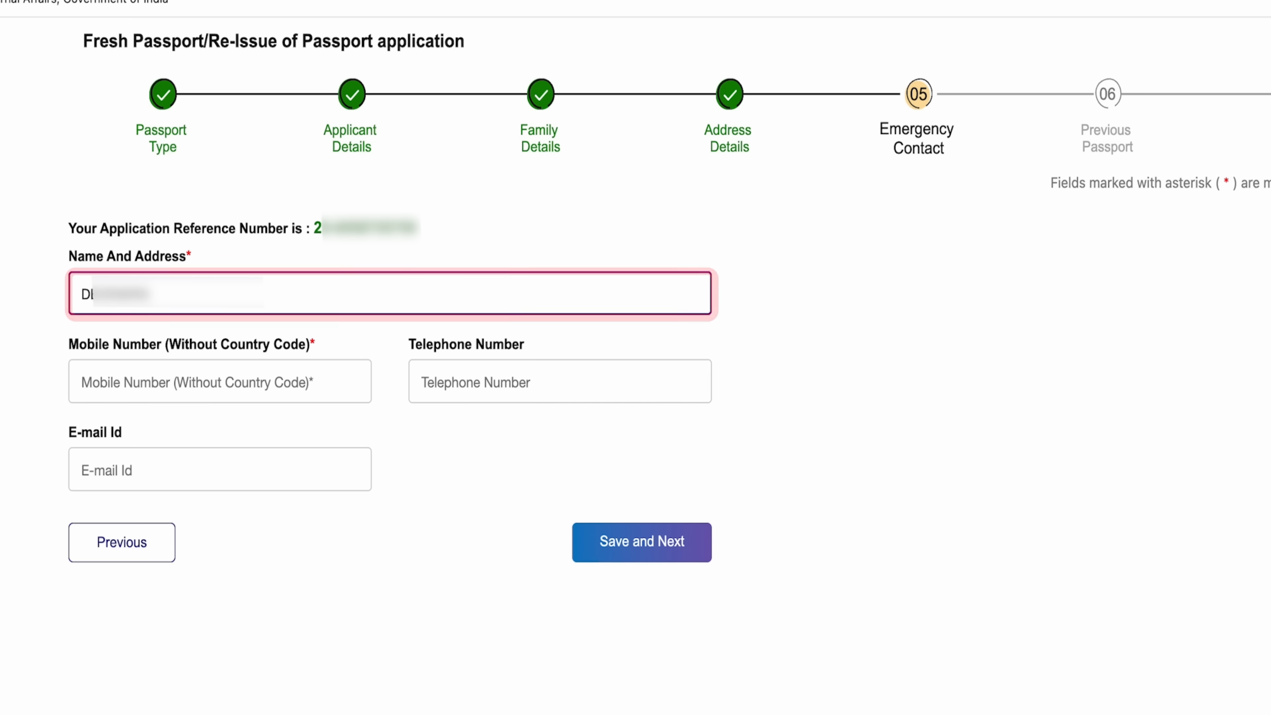
{"action": "type", "text": "?????????????"}
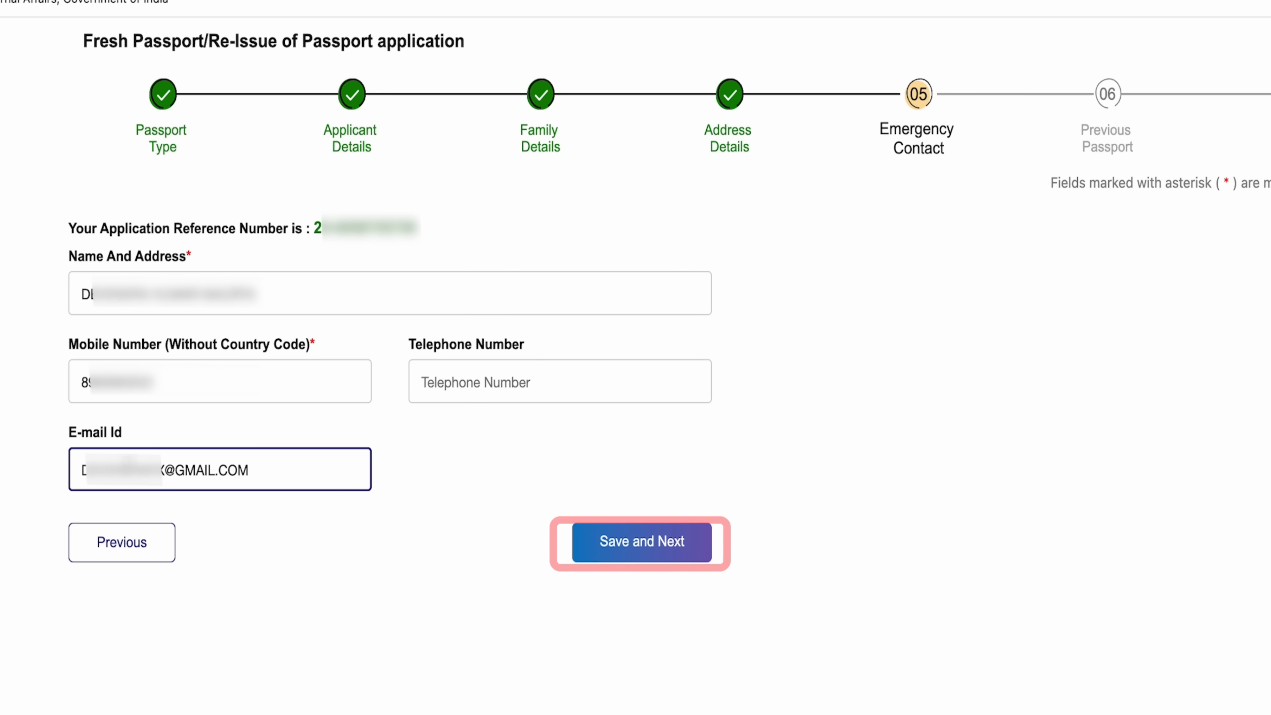
{"action": "left_click", "coordinate": [668, 548]}
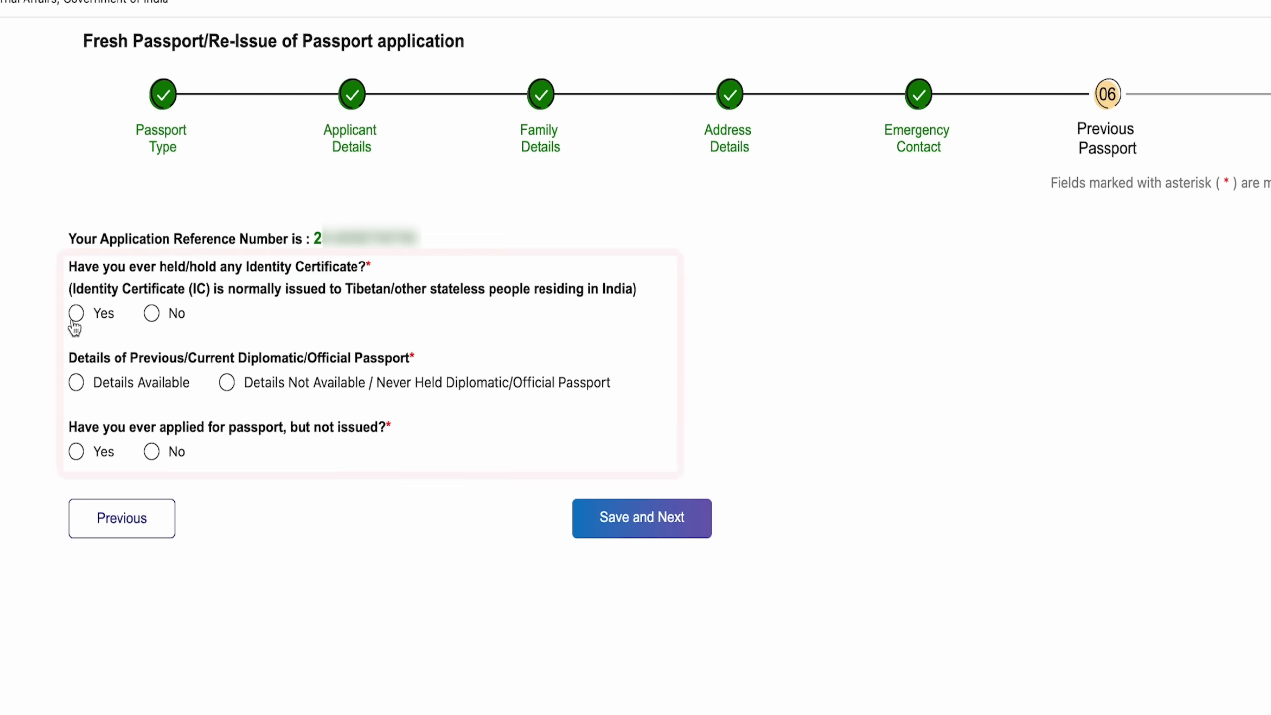
Answer No / Details Not Available to all previous passport questions and save.
{"action": "left_click", "coordinate": [152, 314]}
{"action": "left_click", "coordinate": [227, 383]}
{"action": "left_click", "coordinate": [152, 452]}
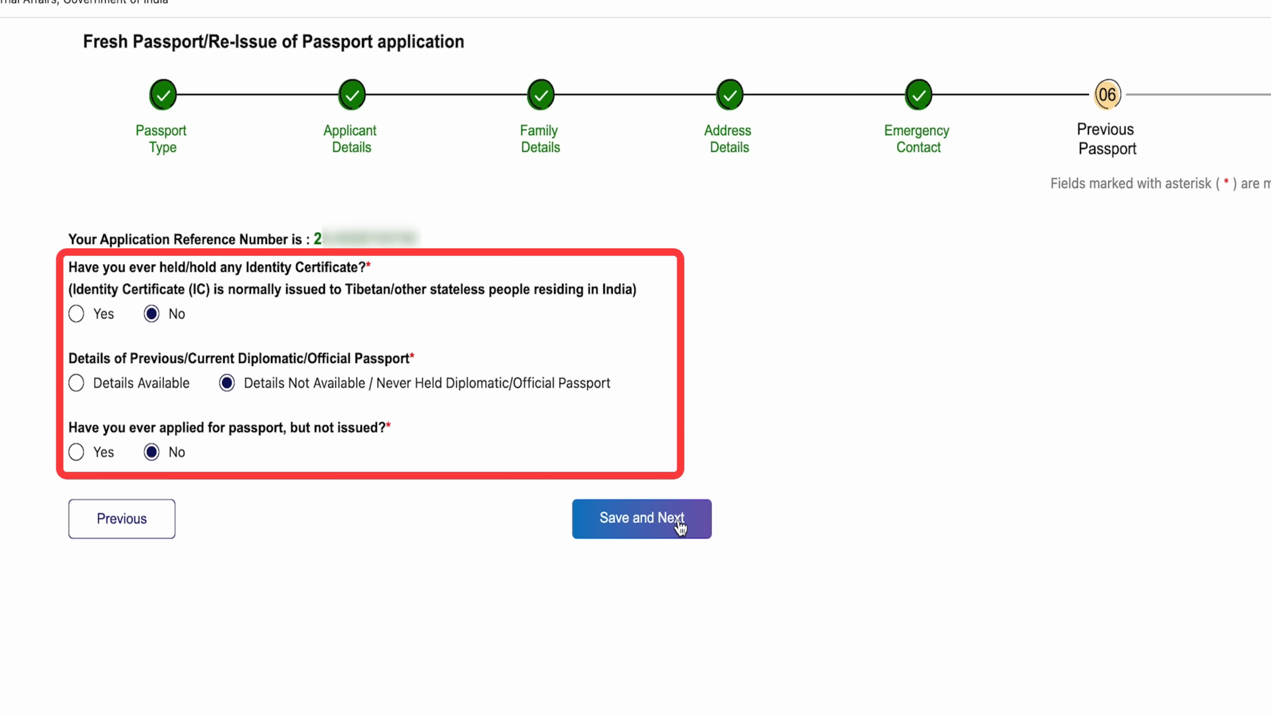
{"action": "left_click", "coordinate": [680, 525]}
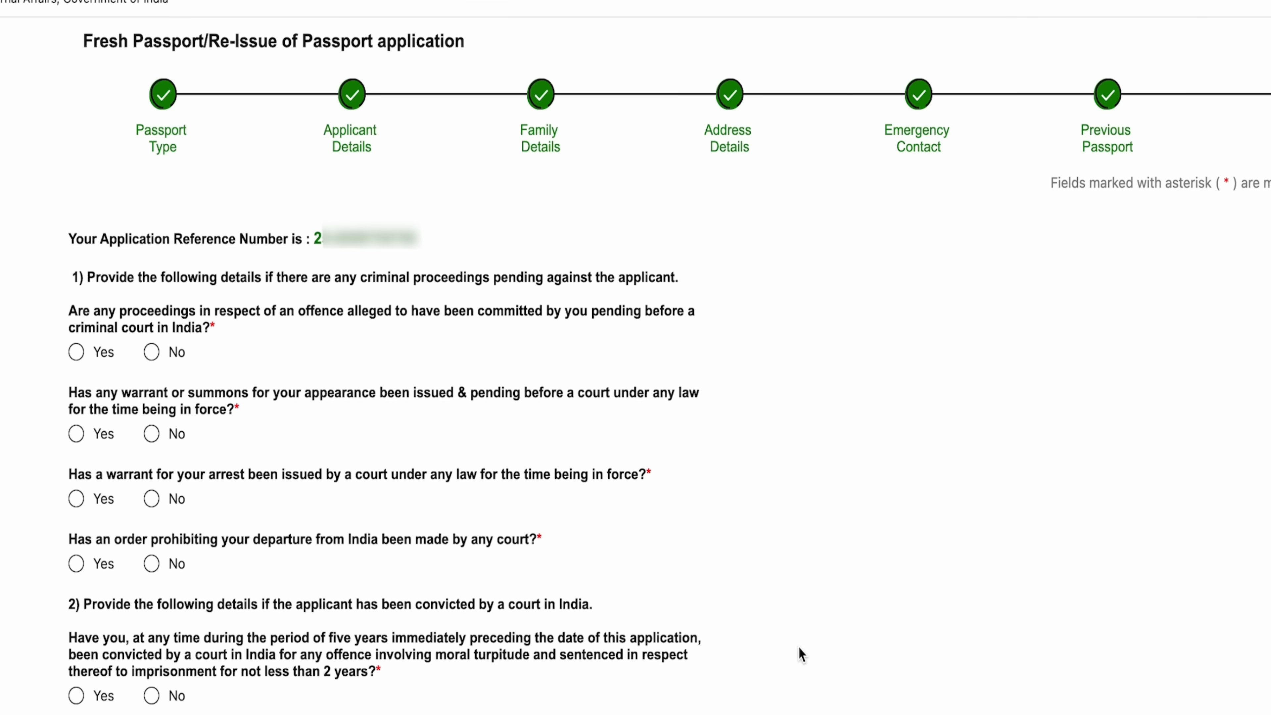
Answer No to every Other Details question, including warrant and arrest questions, and save.
{"action": "scroll", "coordinate": [798, 647], "scroll_direction": "down", "scroll_amount": 2}
{"action": "left_click", "coordinate": [151, 433]}
{"action": "scroll", "coordinate": [165, 481], "scroll_direction": "down", "scroll_amount": 9}
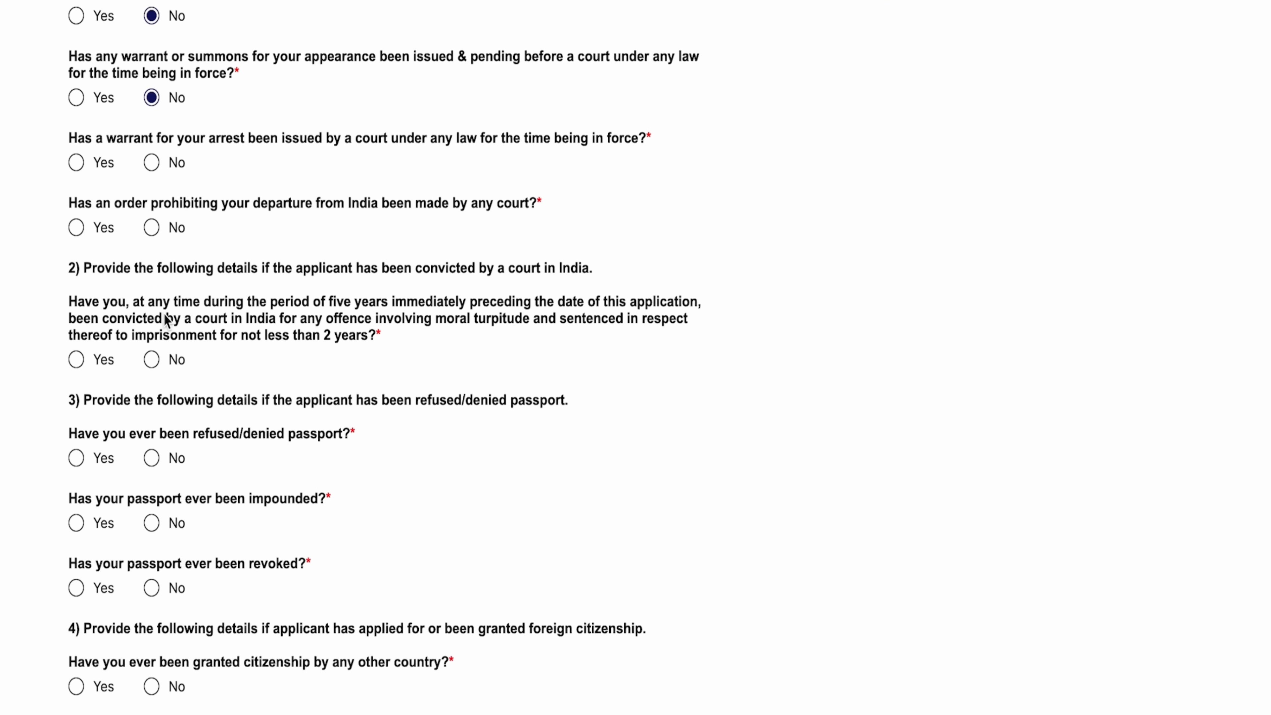
{"action": "left_click", "coordinate": [152, 36]}
{"action": "scroll", "coordinate": [150, 114], "scroll_direction": "down", "scroll_amount": 3}
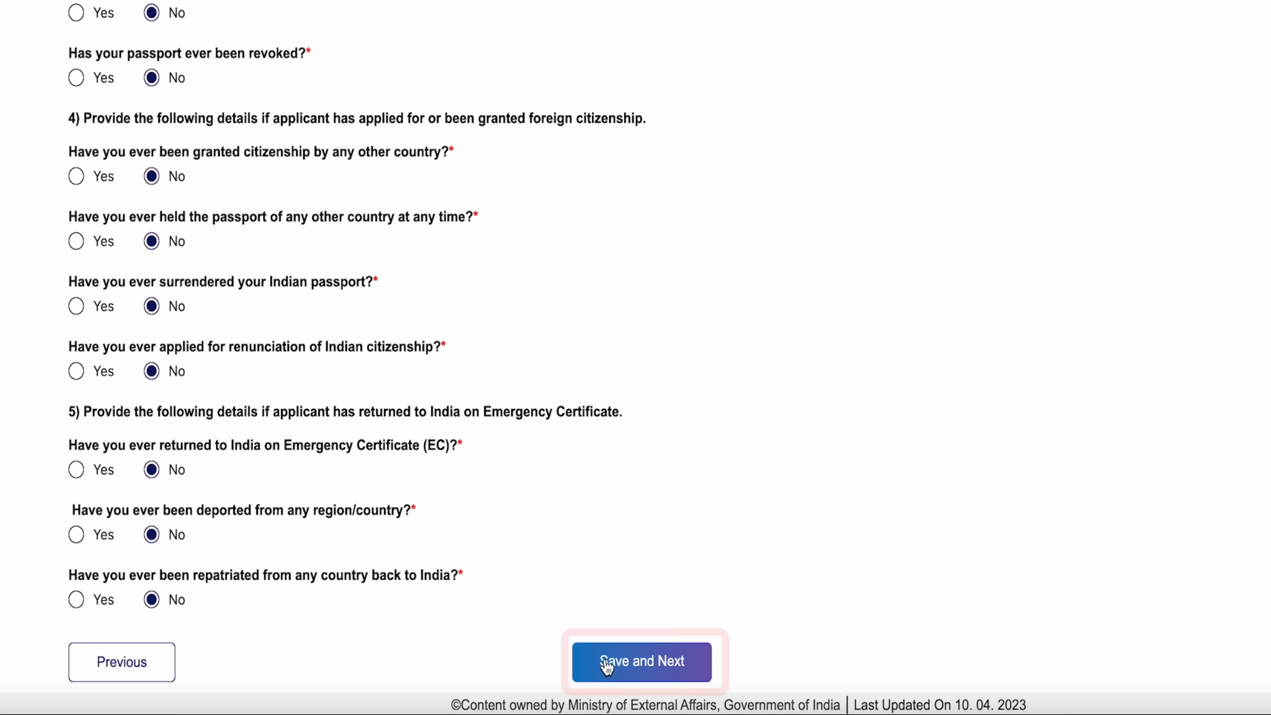
{"action": "left_click", "coordinate": [605, 663]}
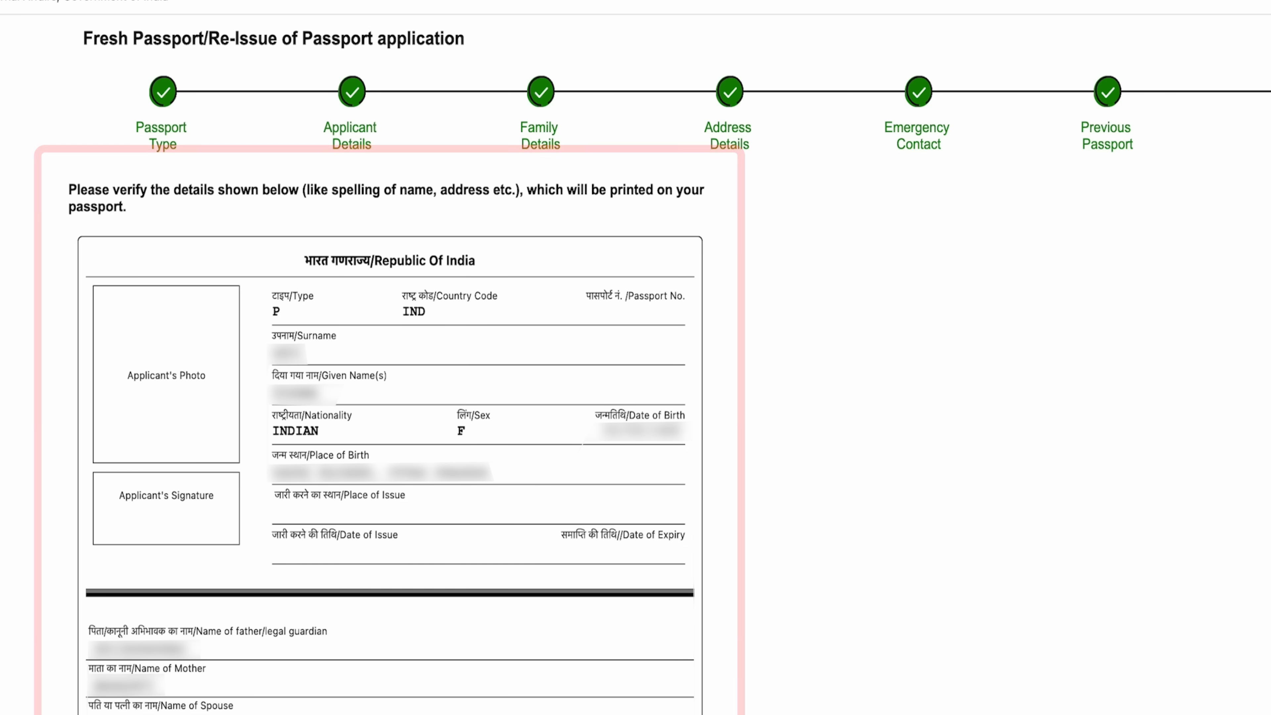
Review the passport details summary, agree the information is true and correct, and continue.
{"action": "scroll", "coordinate": [636, 358], "scroll_direction": "down", "scroll_amount": 3}
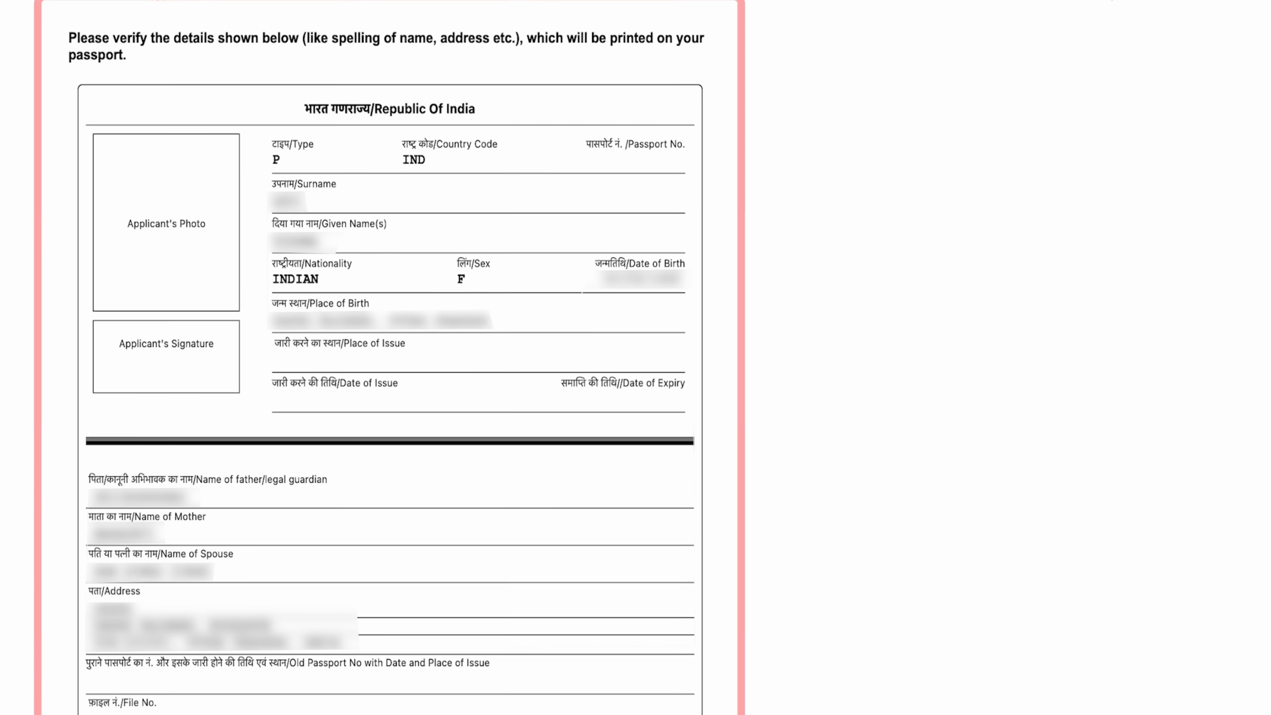
{"action": "scroll", "coordinate": [635, 357], "scroll_direction": "down", "scroll_amount": 2}
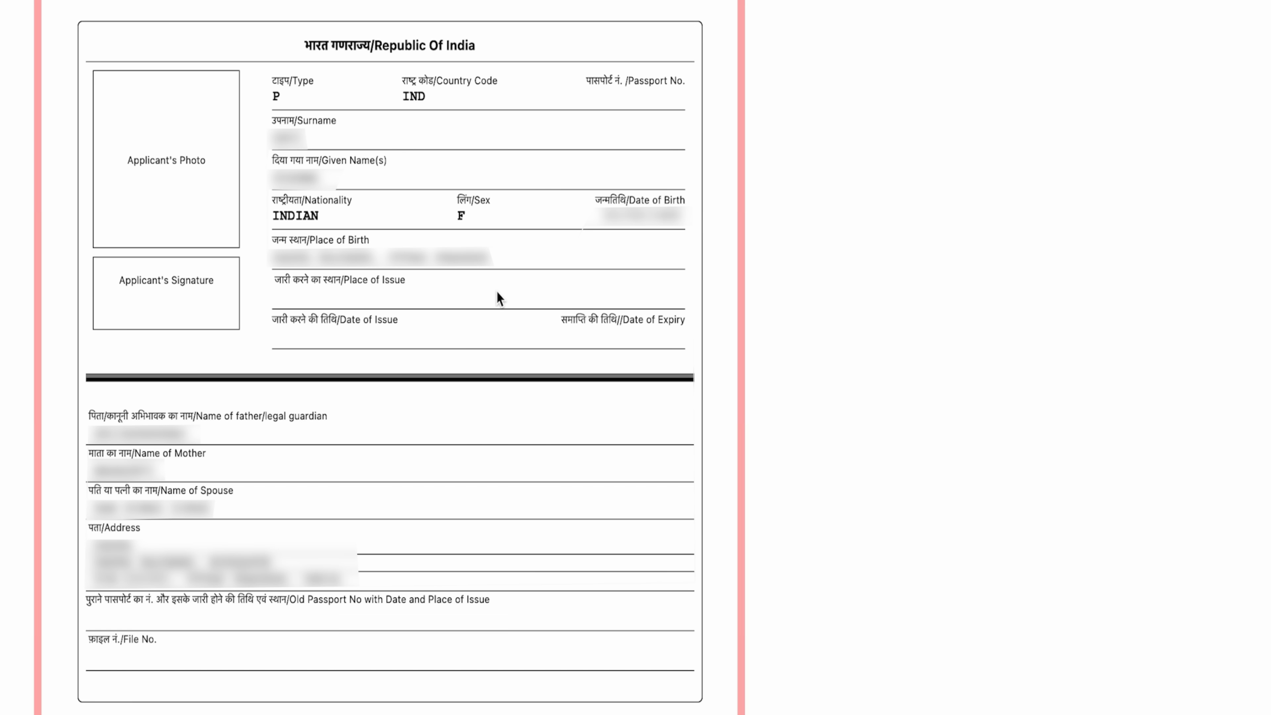
{"action": "scroll", "coordinate": [497, 291], "scroll_direction": "down", "scroll_amount": 3}
{"action": "left_click", "coordinate": [81, 669]}
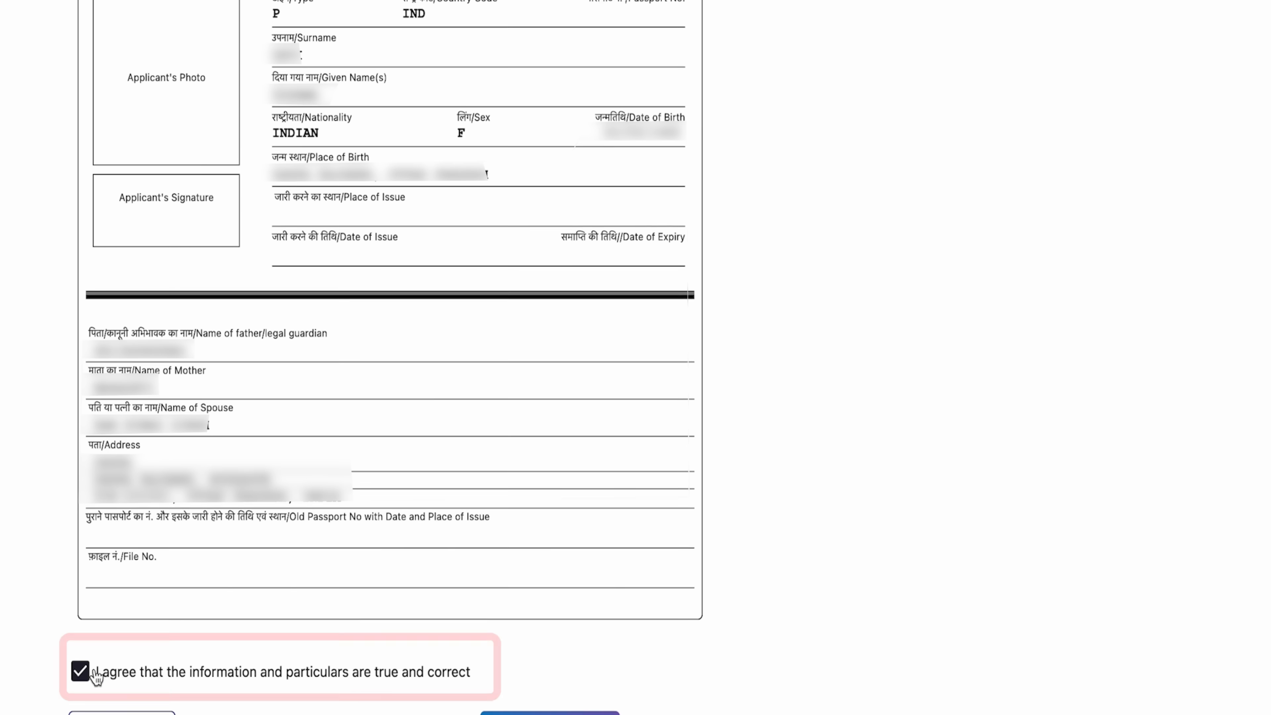
{"action": "scroll", "coordinate": [531, 673], "scroll_direction": "down", "scroll_amount": 2}
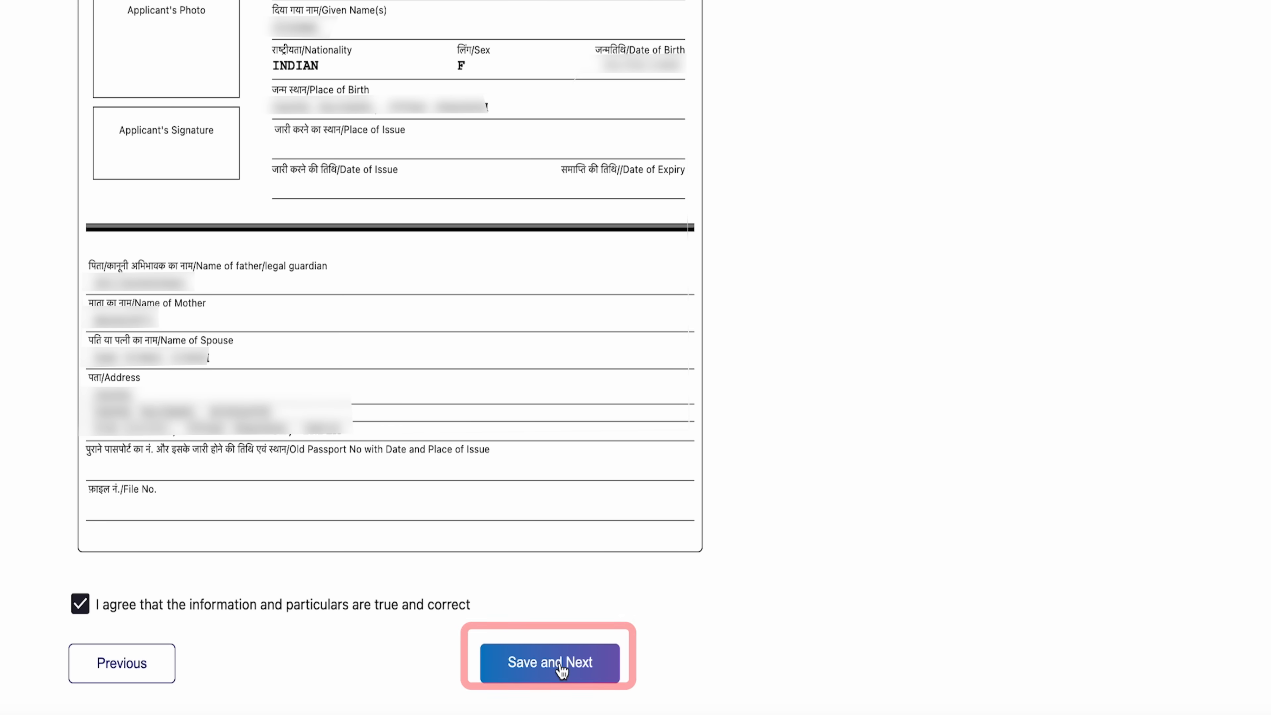
{"action": "left_click", "coordinate": [559, 663]}
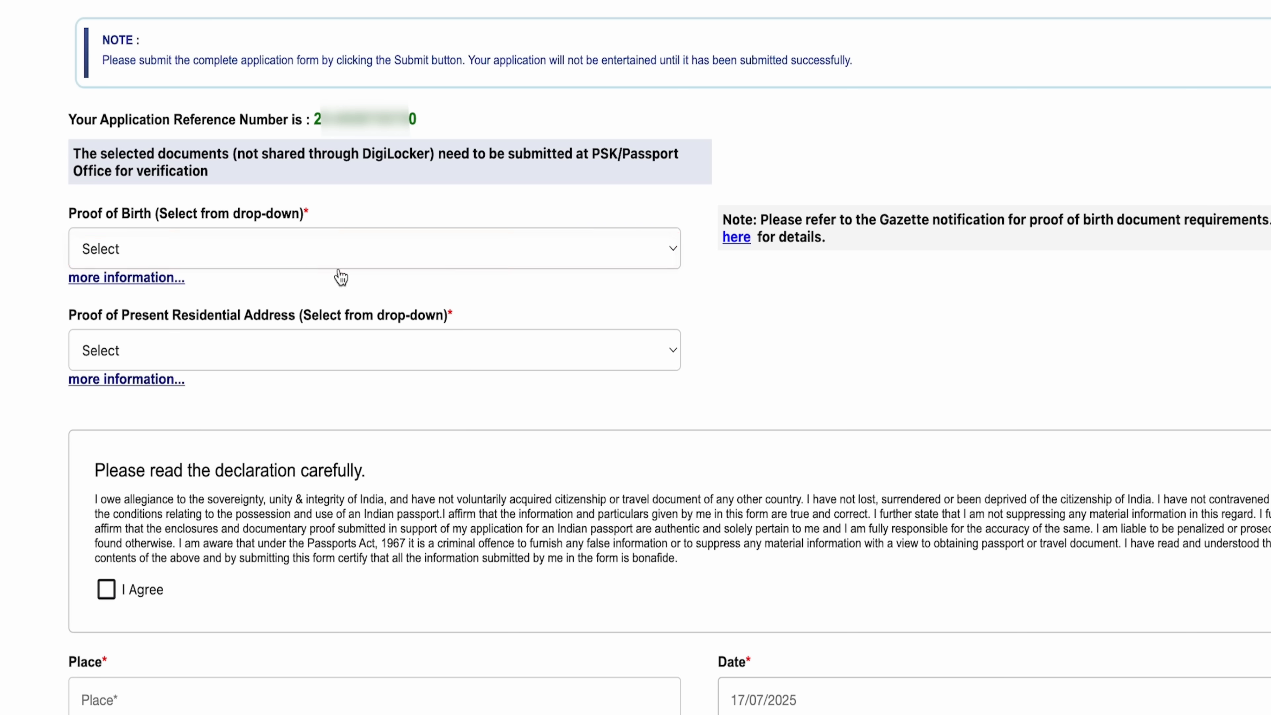
Choose Election Photo Identity Card as birth proof and Aadhaar Card (Address Proof) as address proof.
{"action": "left_click", "coordinate": [661, 249]}
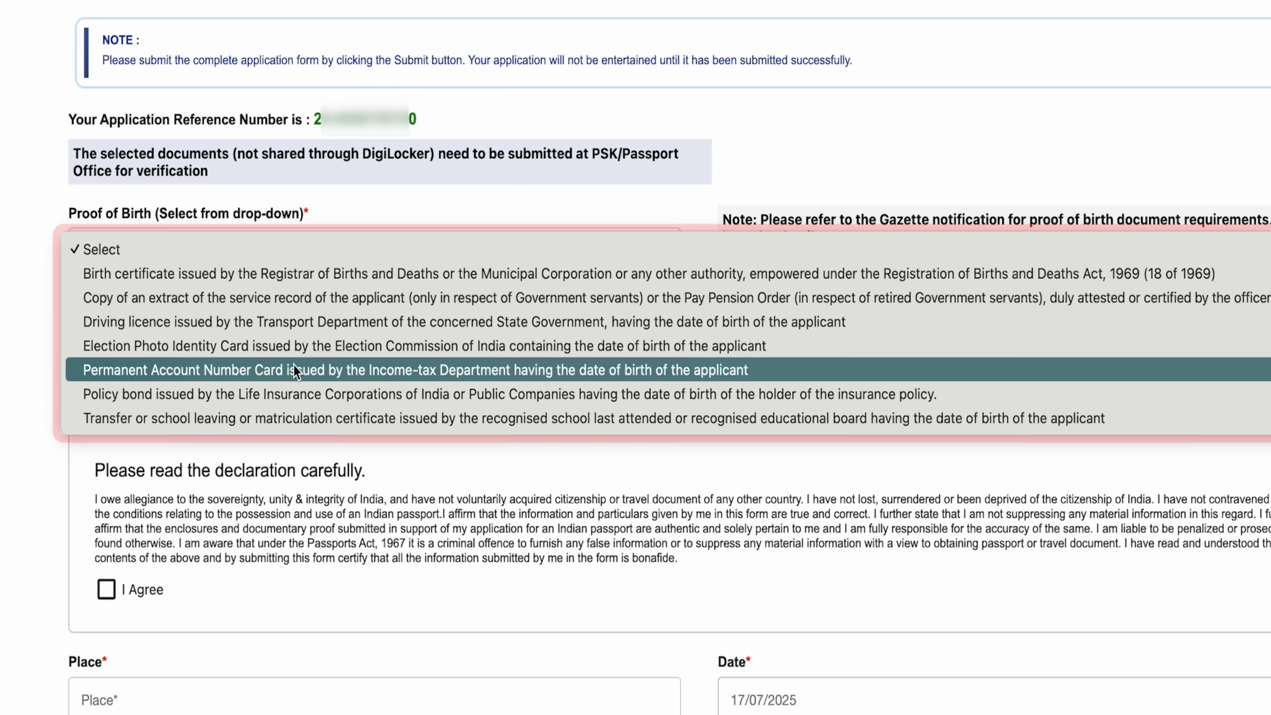
{"action": "left_click", "coordinate": [290, 345]}
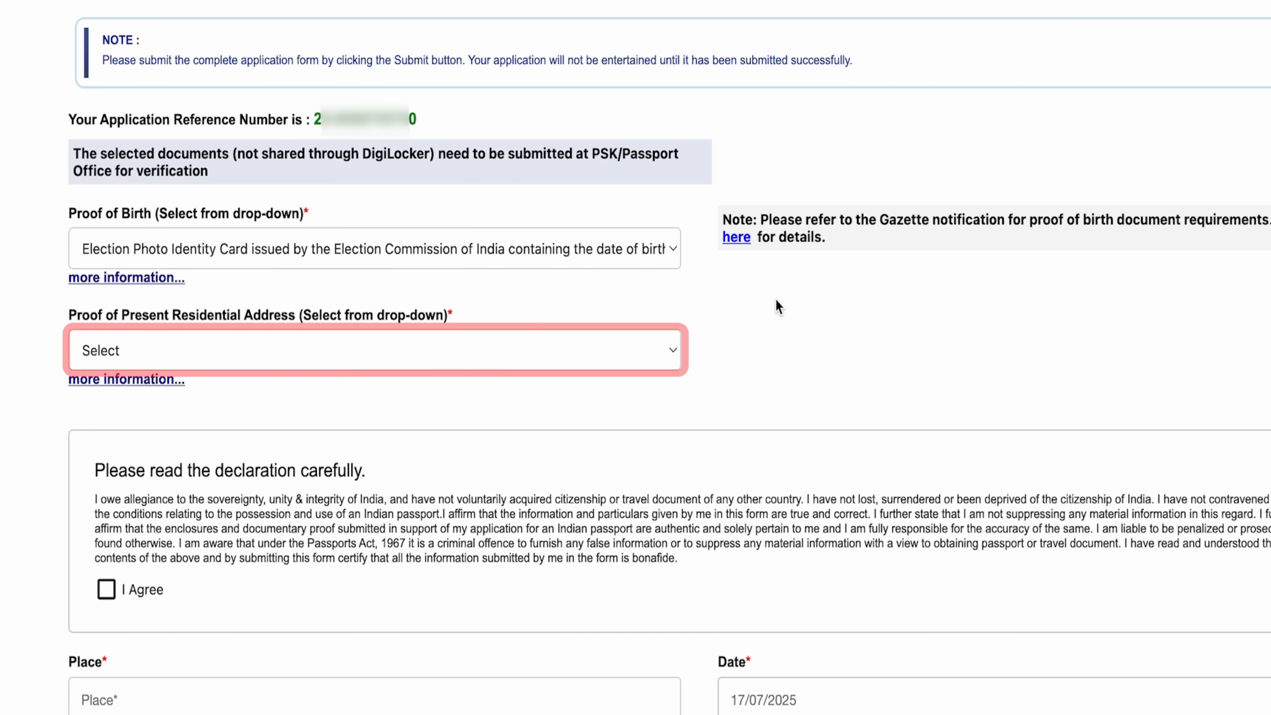
{"action": "left_click", "coordinate": [406, 351]}
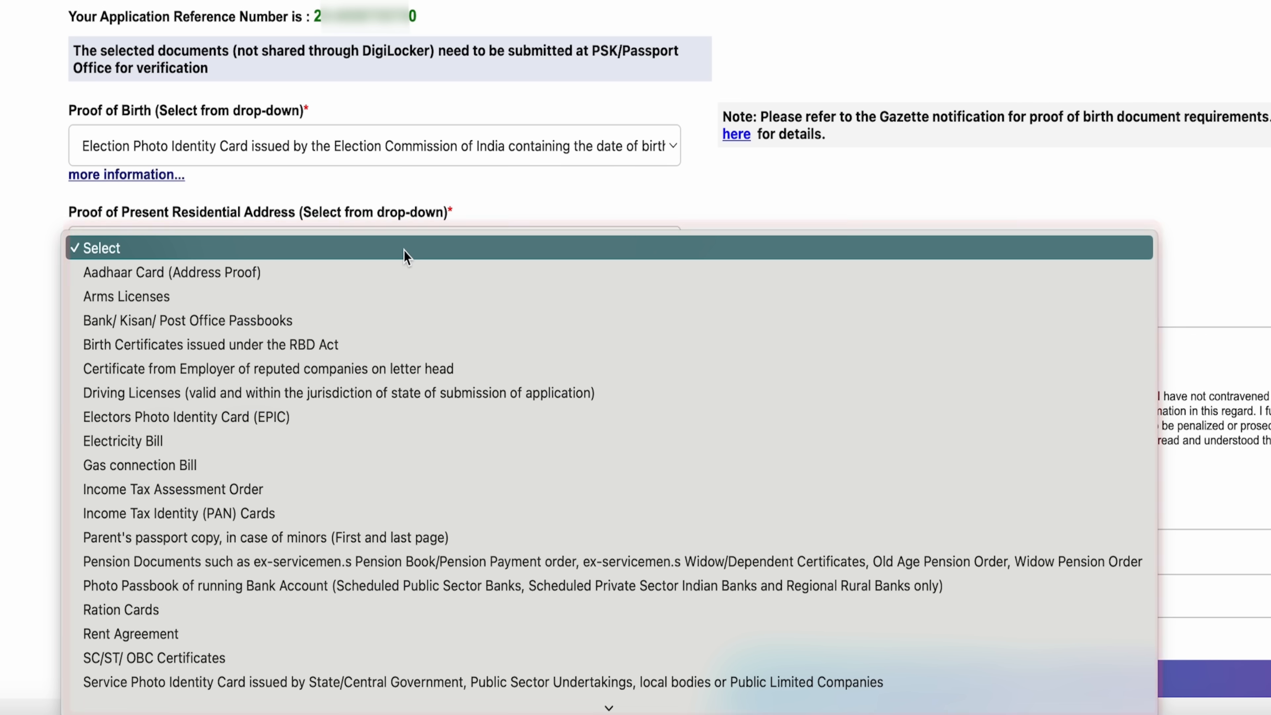
{"action": "scroll", "coordinate": [405, 256], "scroll_direction": "down", "scroll_amount": 3}
{"action": "left_click", "coordinate": [123, 196]}
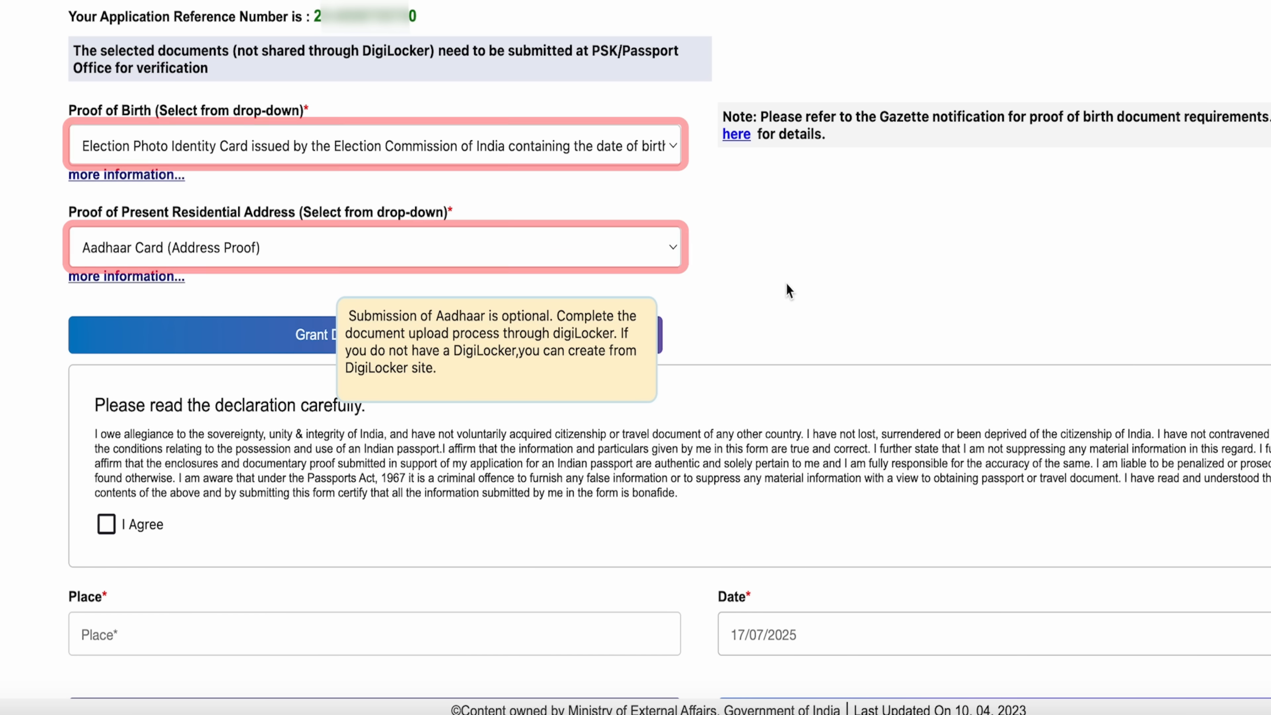
{"action": "scroll", "coordinate": [250, 416], "scroll_direction": "down", "scroll_amount": 3}
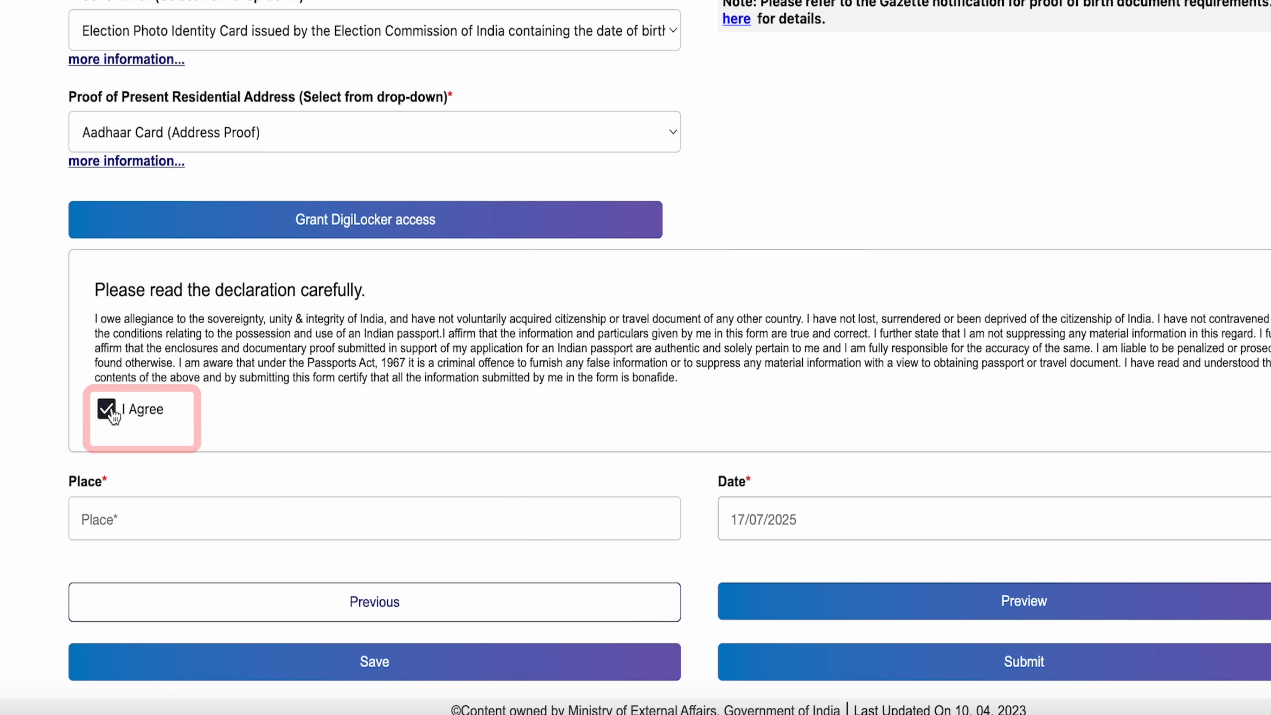
Enter MIRZAPUR as the place, save, and scroll through the full application form preview.
{"action": "scroll", "coordinate": [510, 441], "scroll_direction": "down", "scroll_amount": 5}
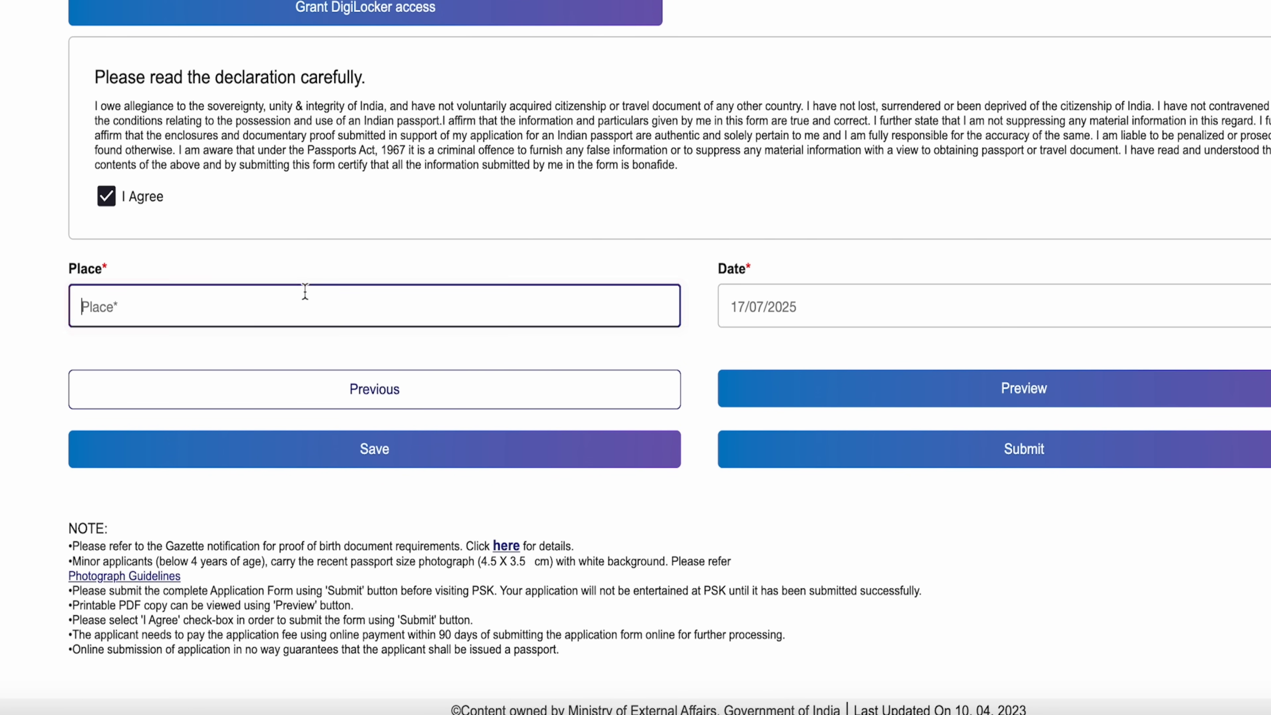
{"action": "type", "text": "MIRZAPUR"}
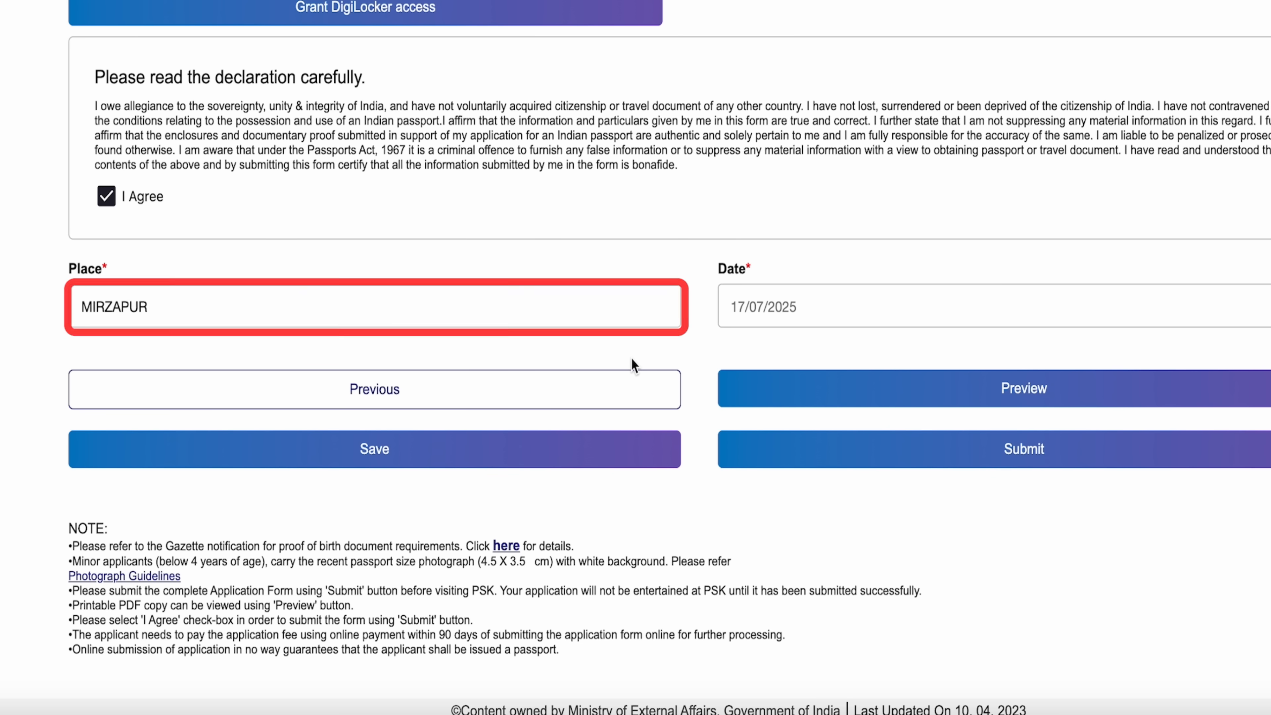
{"action": "left_click", "coordinate": [395, 455]}
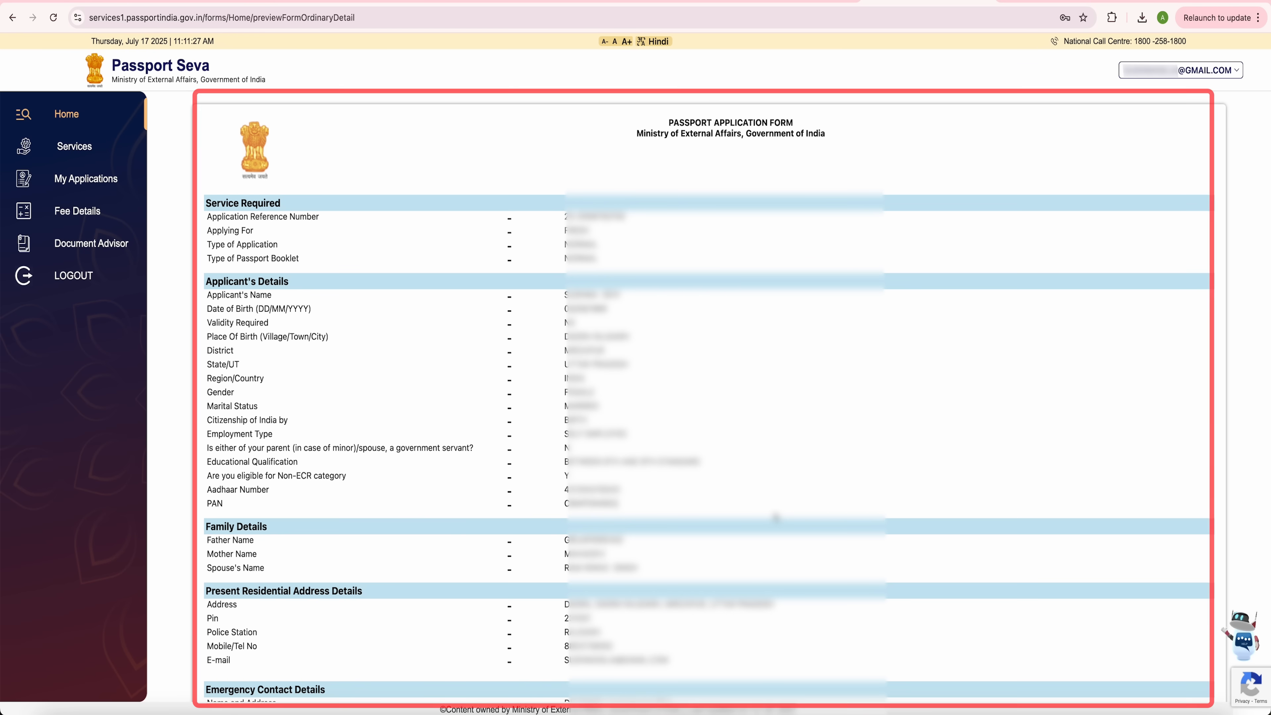
{"action": "scroll", "coordinate": [709, 400], "scroll_direction": "down", "scroll_amount": 3}
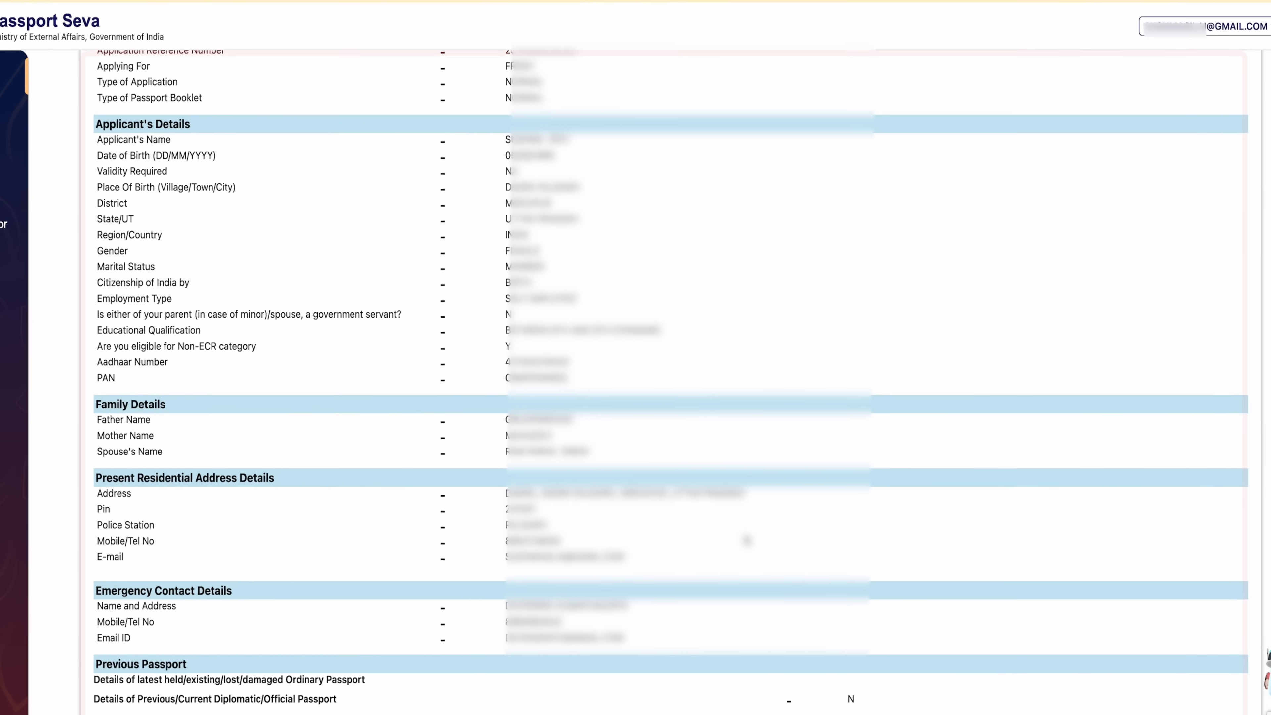
{"action": "scroll", "coordinate": [729, 546], "scroll_direction": "down", "scroll_amount": 5}
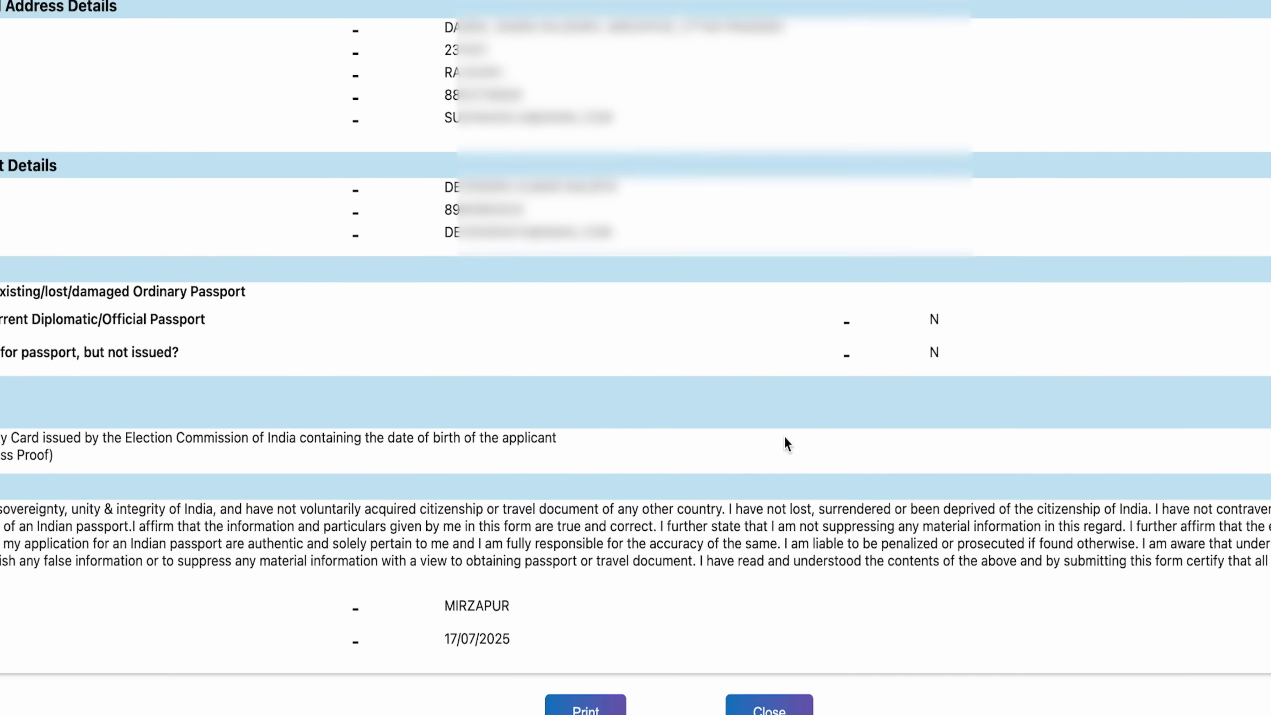
{"action": "scroll", "coordinate": [785, 443], "scroll_direction": "up", "scroll_amount": 10}
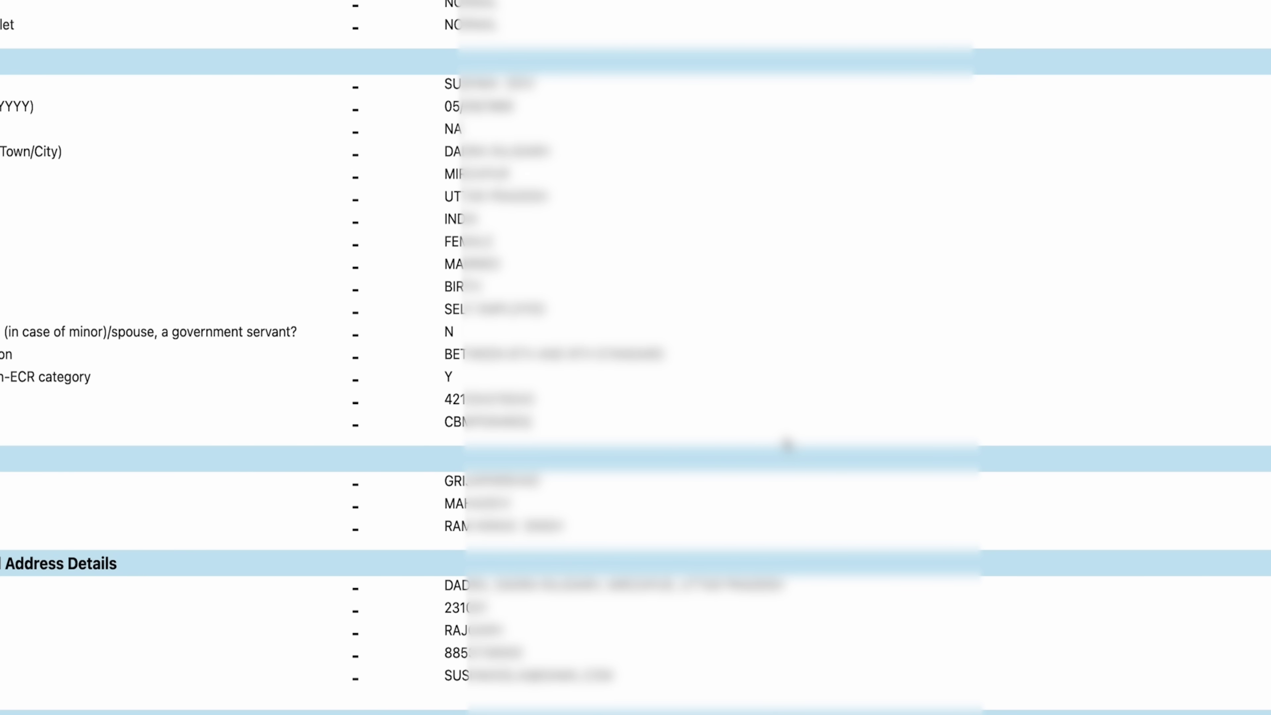
{"action": "scroll", "coordinate": [787, 444], "scroll_direction": "down", "scroll_amount": 2}
{"action": "scroll", "coordinate": [787, 444], "scroll_direction": "down", "scroll_amount": 10}
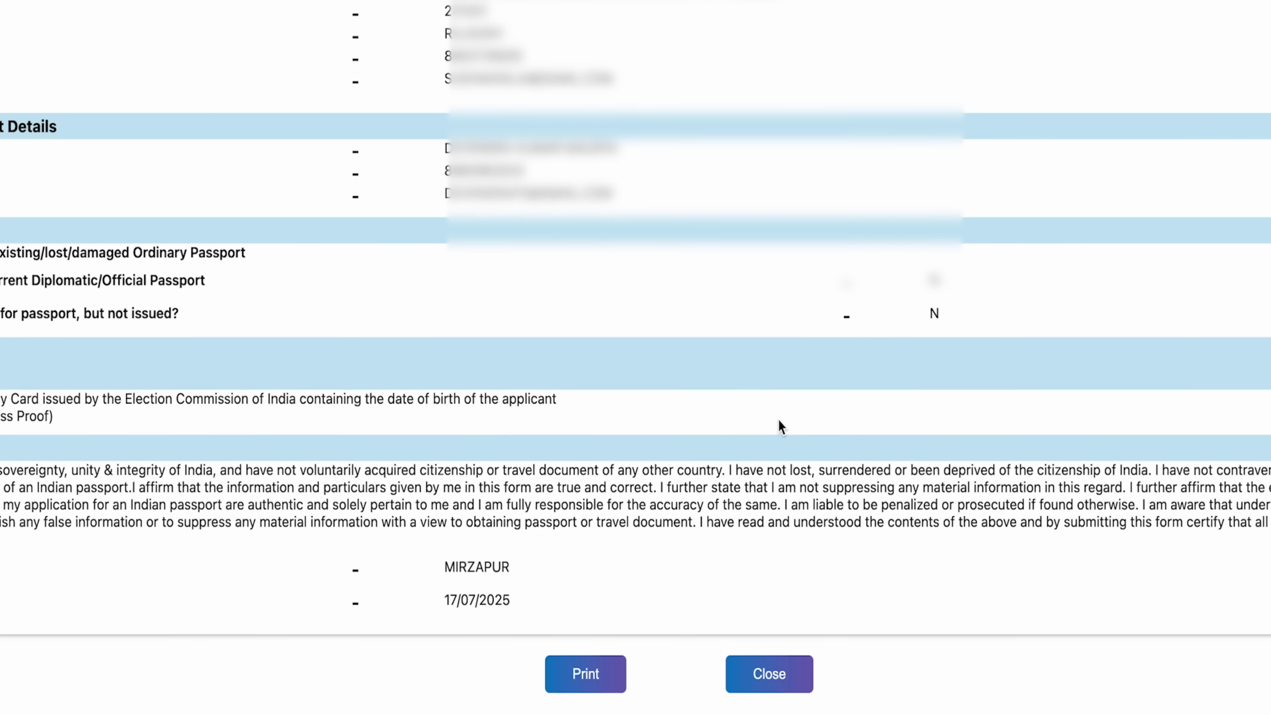
Close the preview, submit the application, view its receipt, and return to the home page.
{"action": "left_click", "coordinate": [770, 690]}
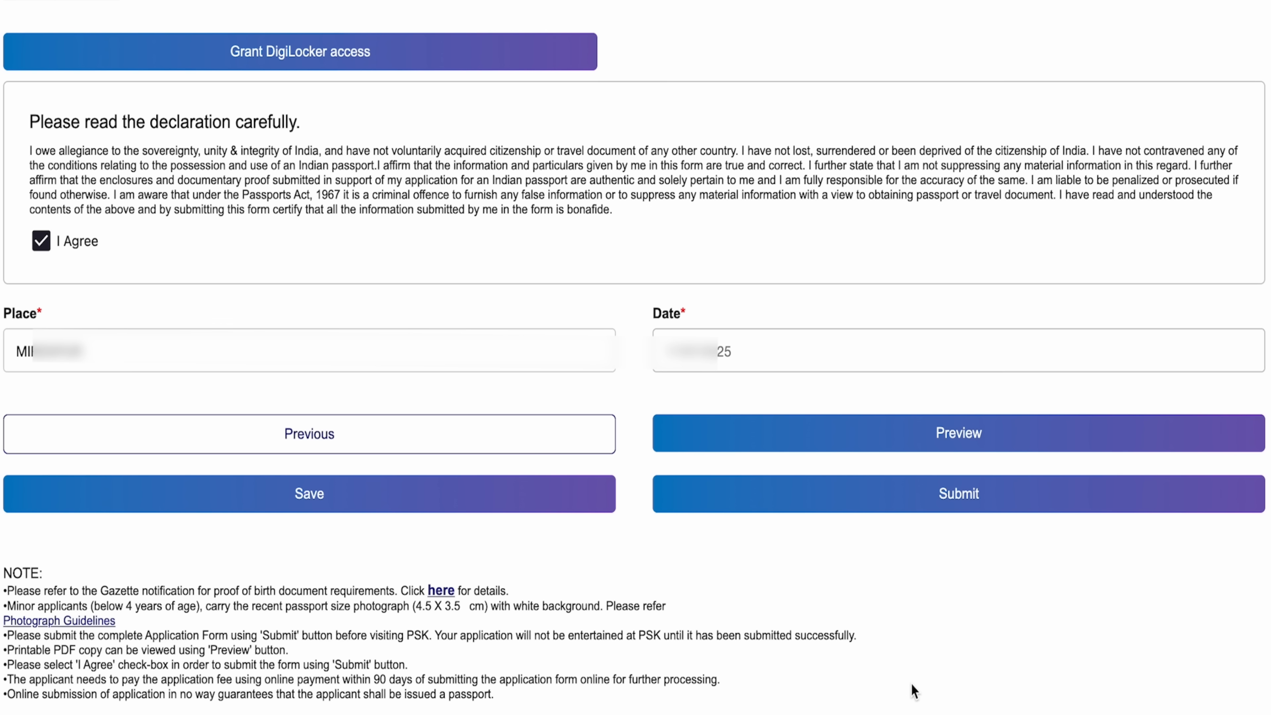
{"action": "left_click", "coordinate": [932, 507]}
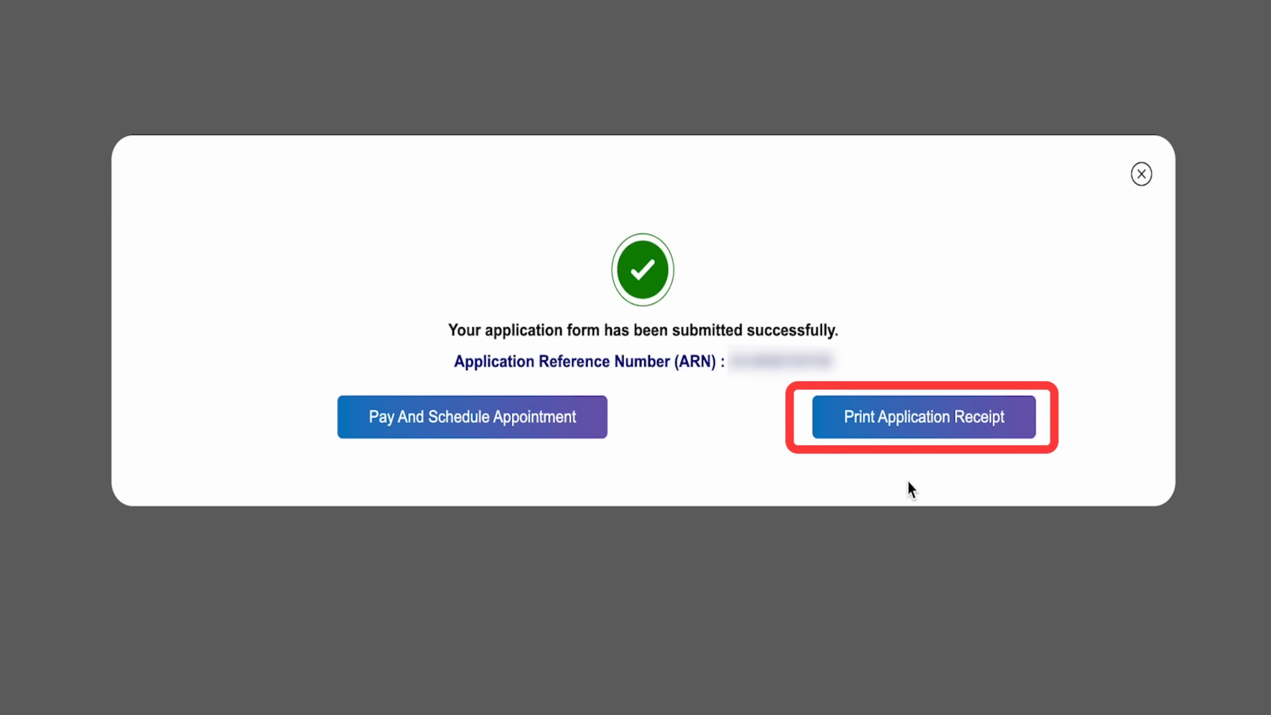
{"action": "left_click", "coordinate": [928, 431]}
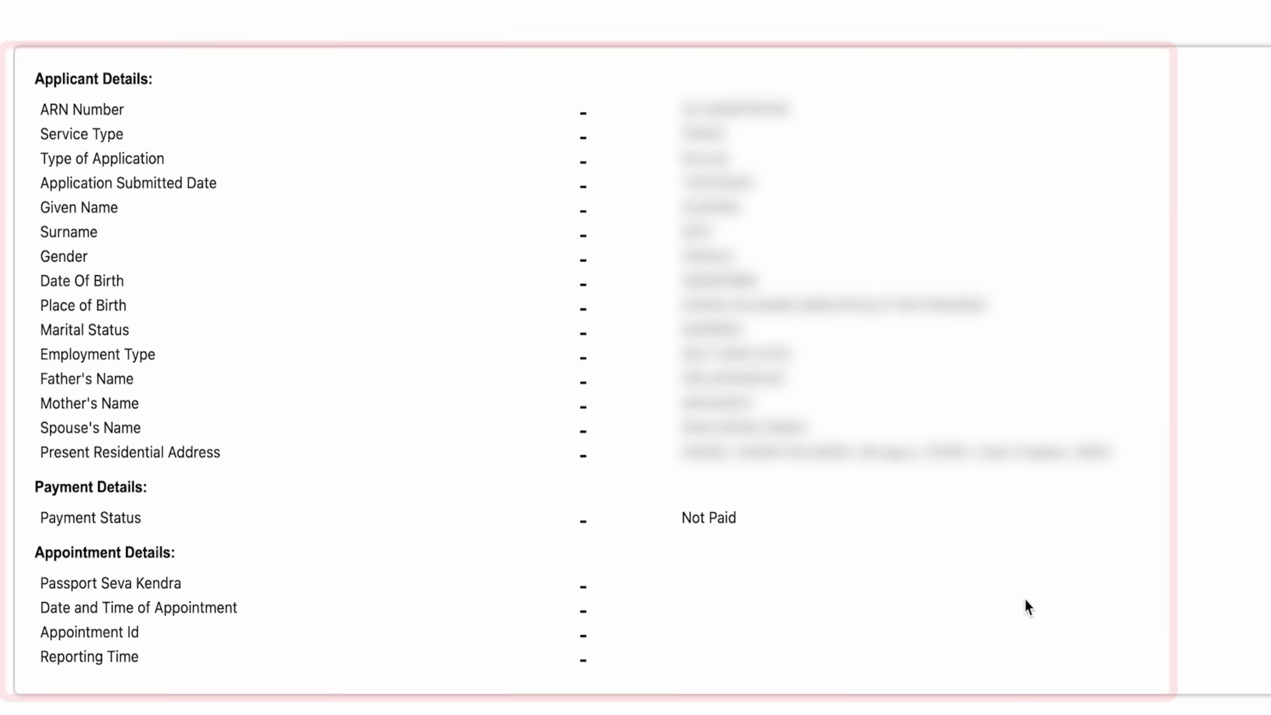
{"action": "left_click", "coordinate": [664, 616]}
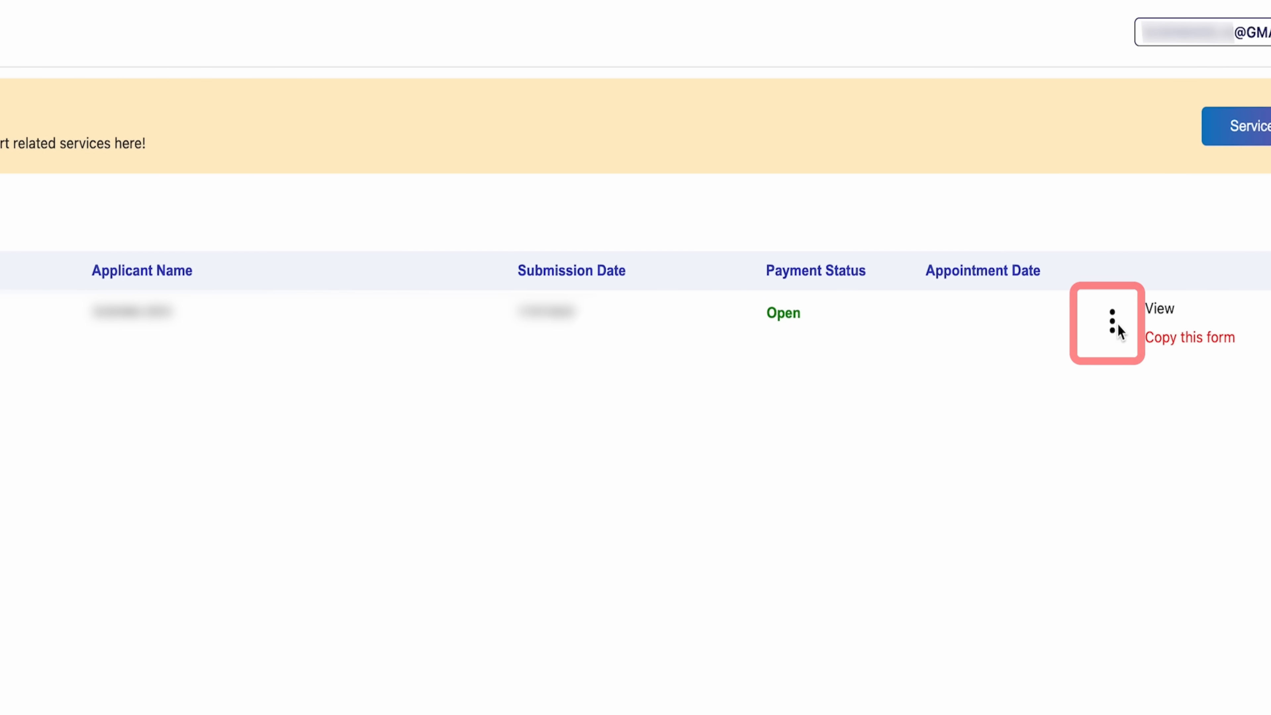
Open the submitted application's Pay And Schedule Appointment and select PSK Lucknow as the centre.
{"action": "left_click", "coordinate": [1151, 315]}
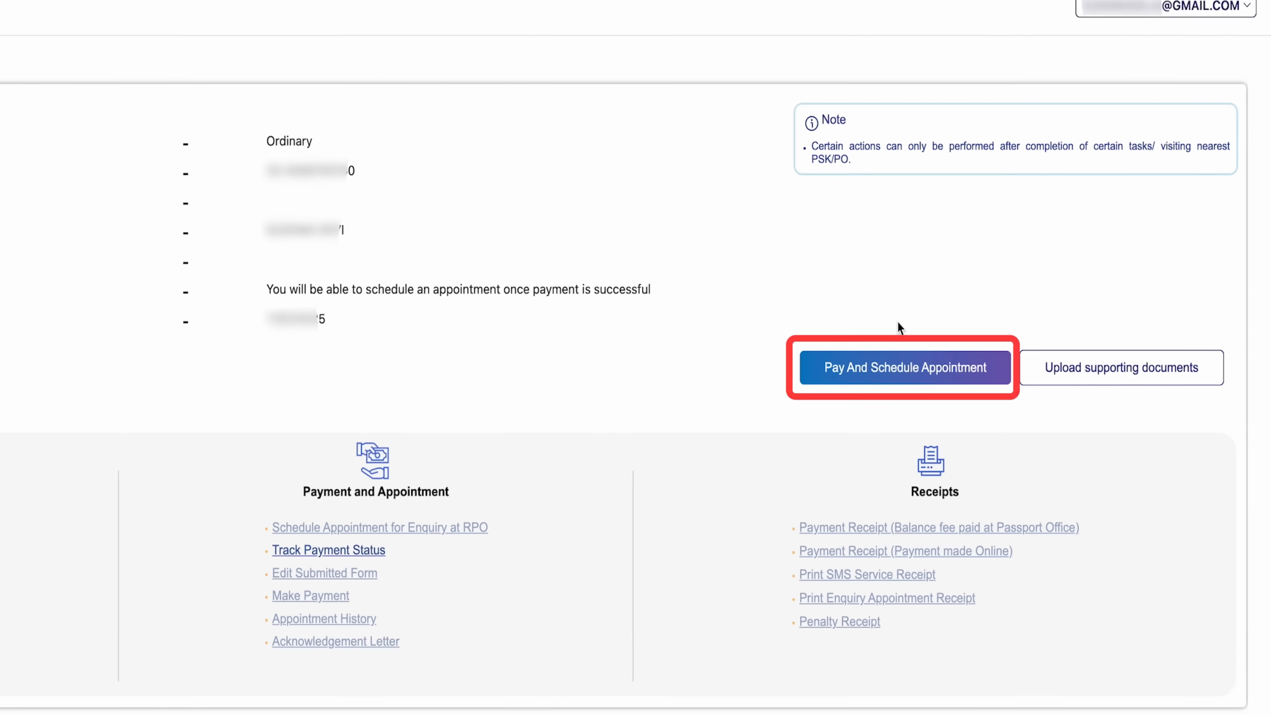
{"action": "left_click", "coordinate": [866, 394]}
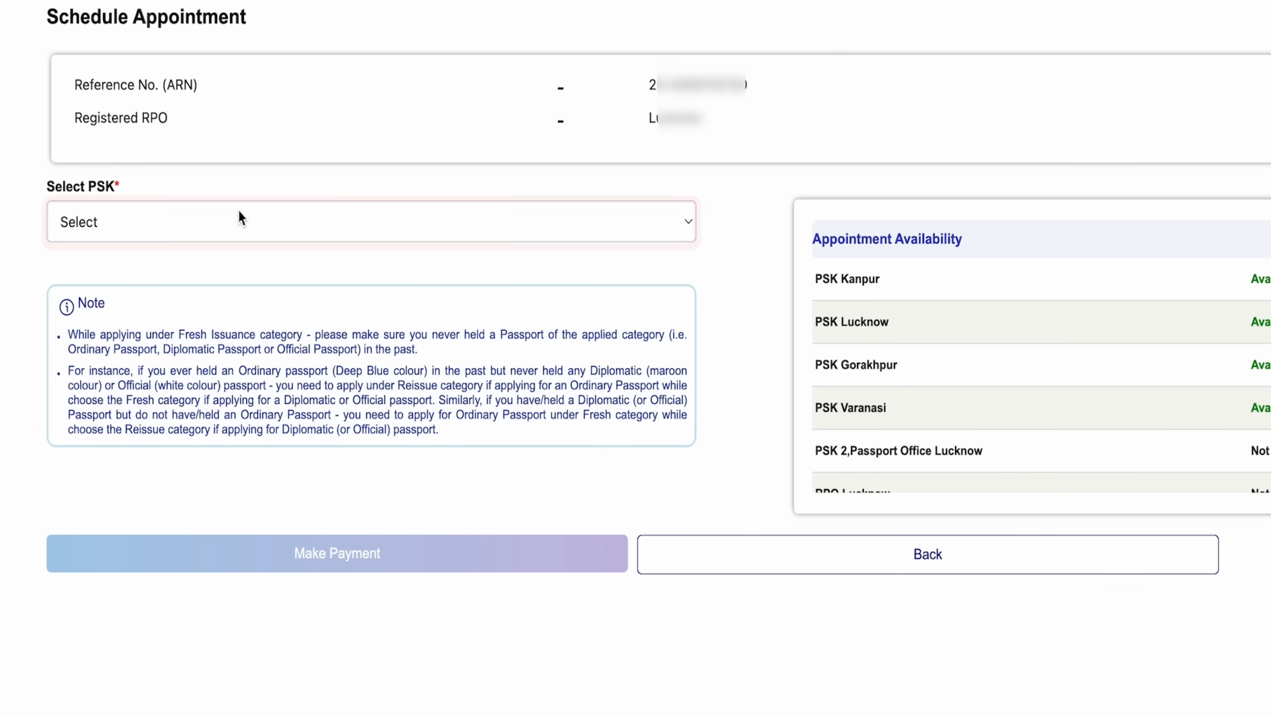
{"action": "left_click", "coordinate": [235, 220]}
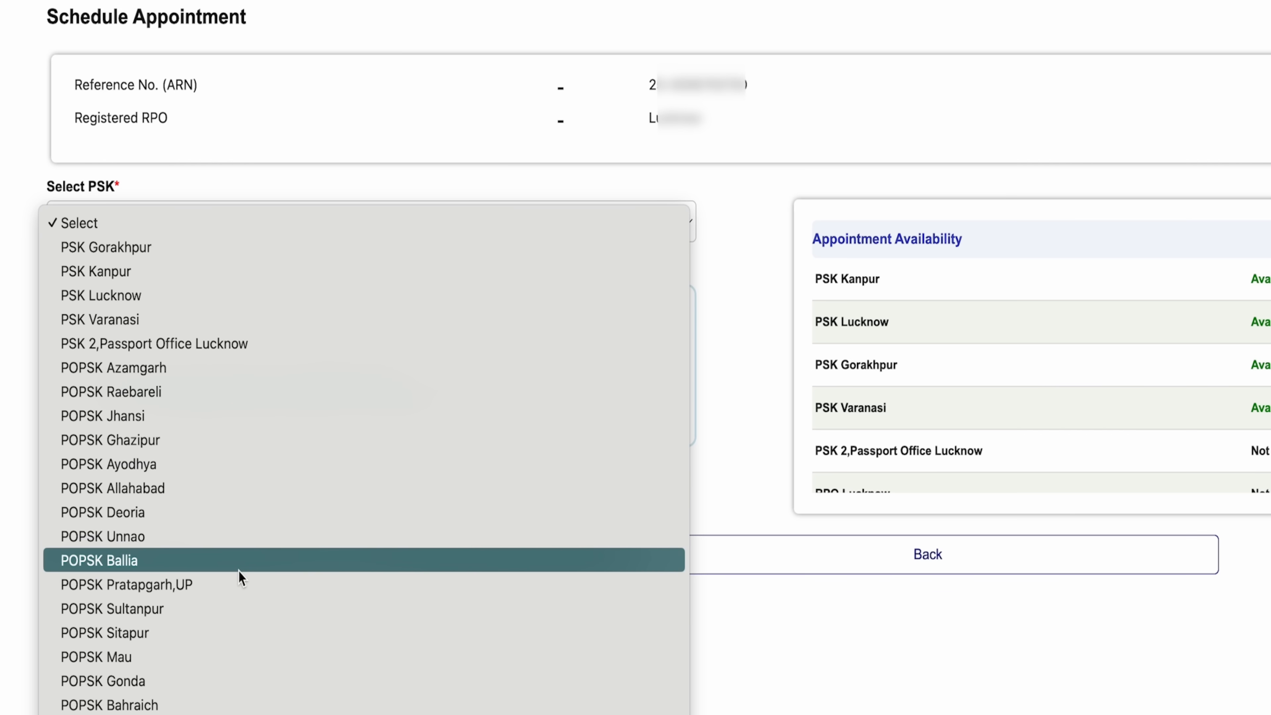
{"action": "scroll", "coordinate": [238, 570], "scroll_direction": "down", "scroll_amount": 5}
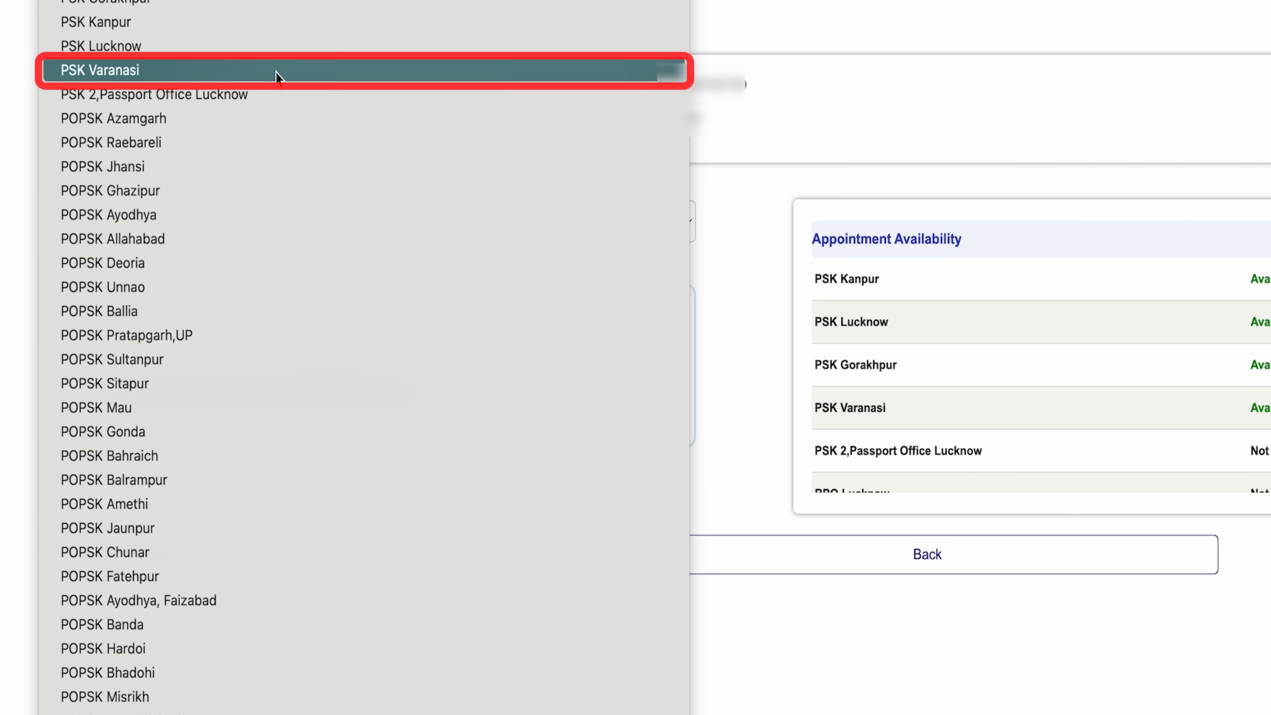
{"action": "left_click", "coordinate": [277, 48]}
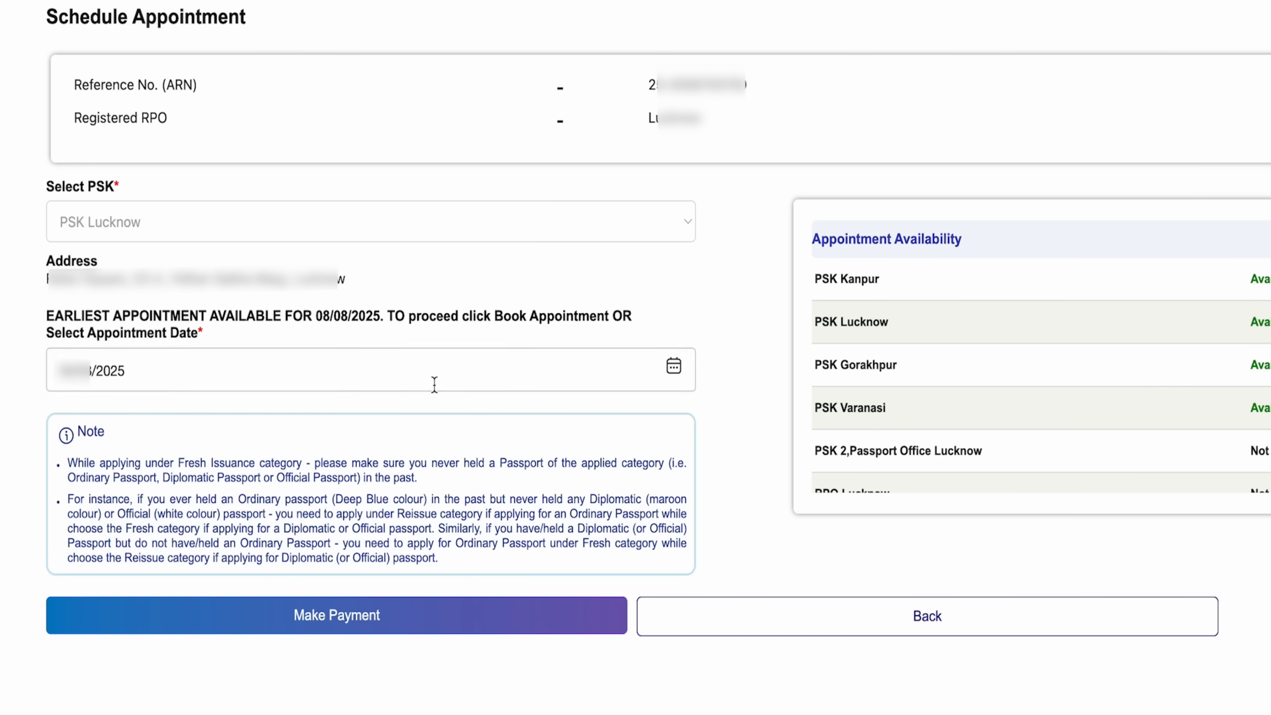
Pick 8 August 2025 as the appointment date and proceed to Make Payment.
{"action": "left_click", "coordinate": [675, 368]}
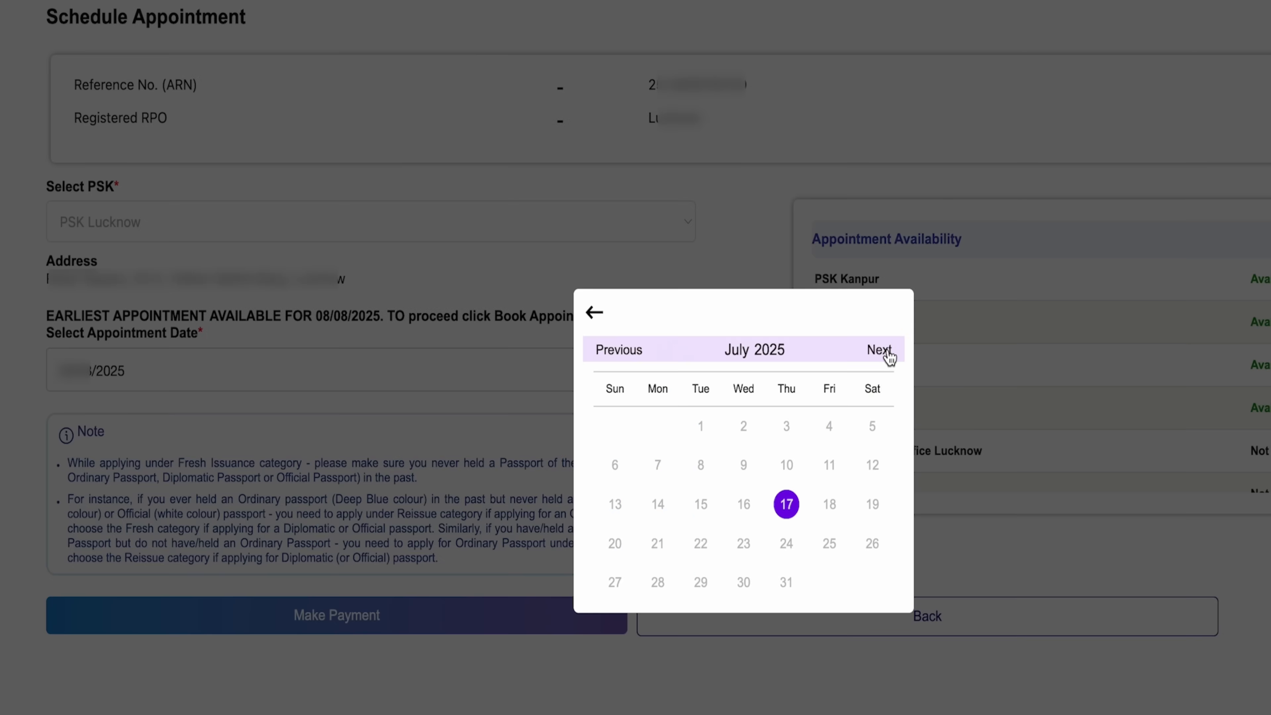
{"action": "left_click", "coordinate": [888, 353]}
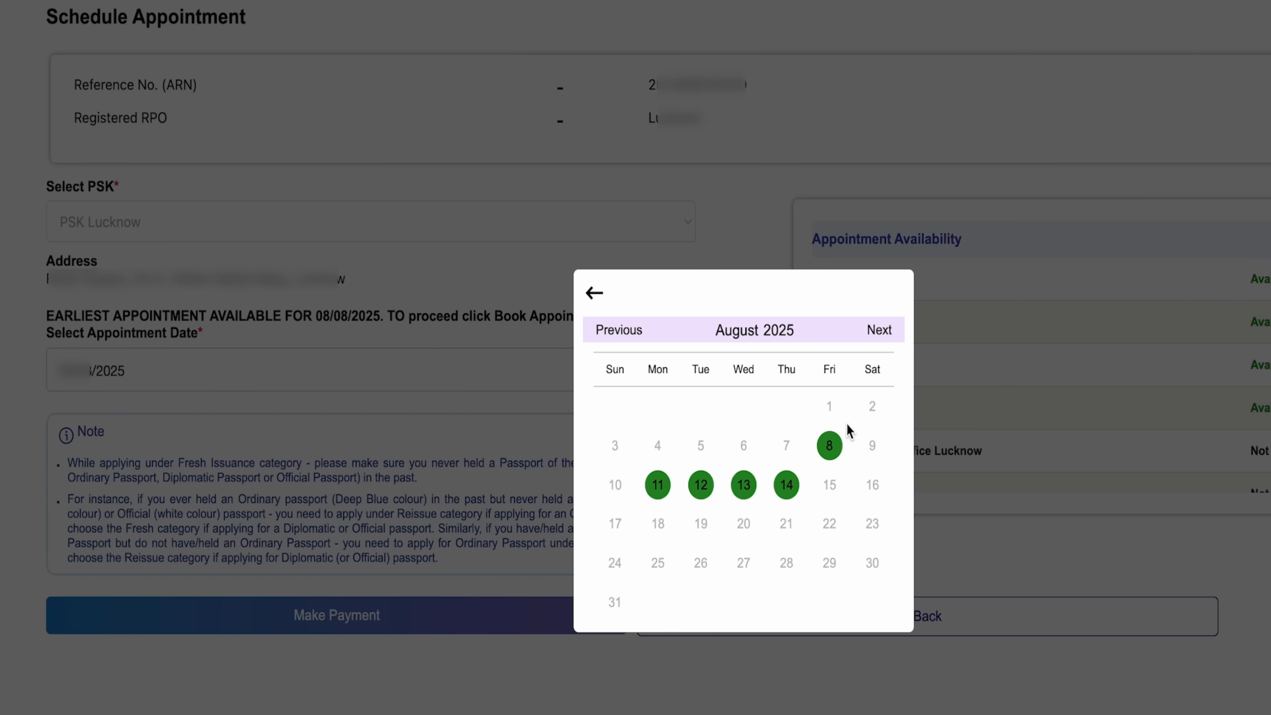
{"action": "left_click", "coordinate": [831, 447]}
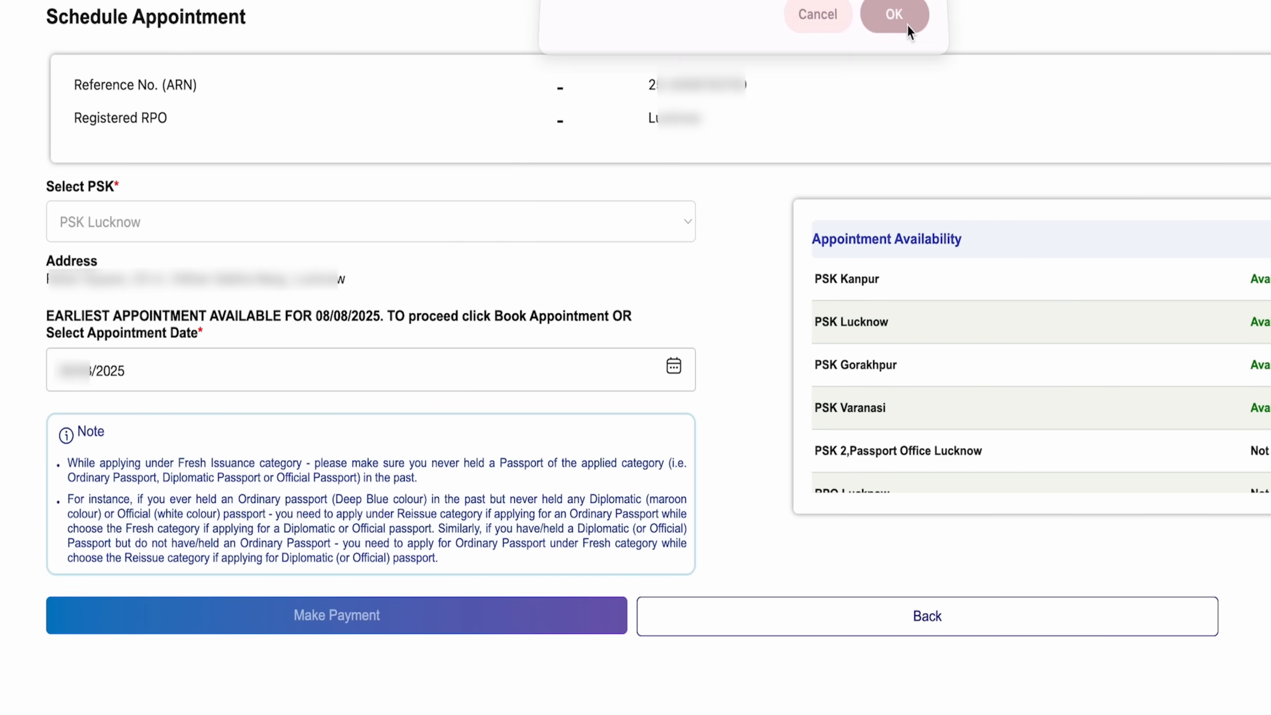
{"action": "left_click", "coordinate": [894, 15]}
{"action": "scroll", "coordinate": [333, 589], "scroll_direction": "down", "scroll_amount": 3}
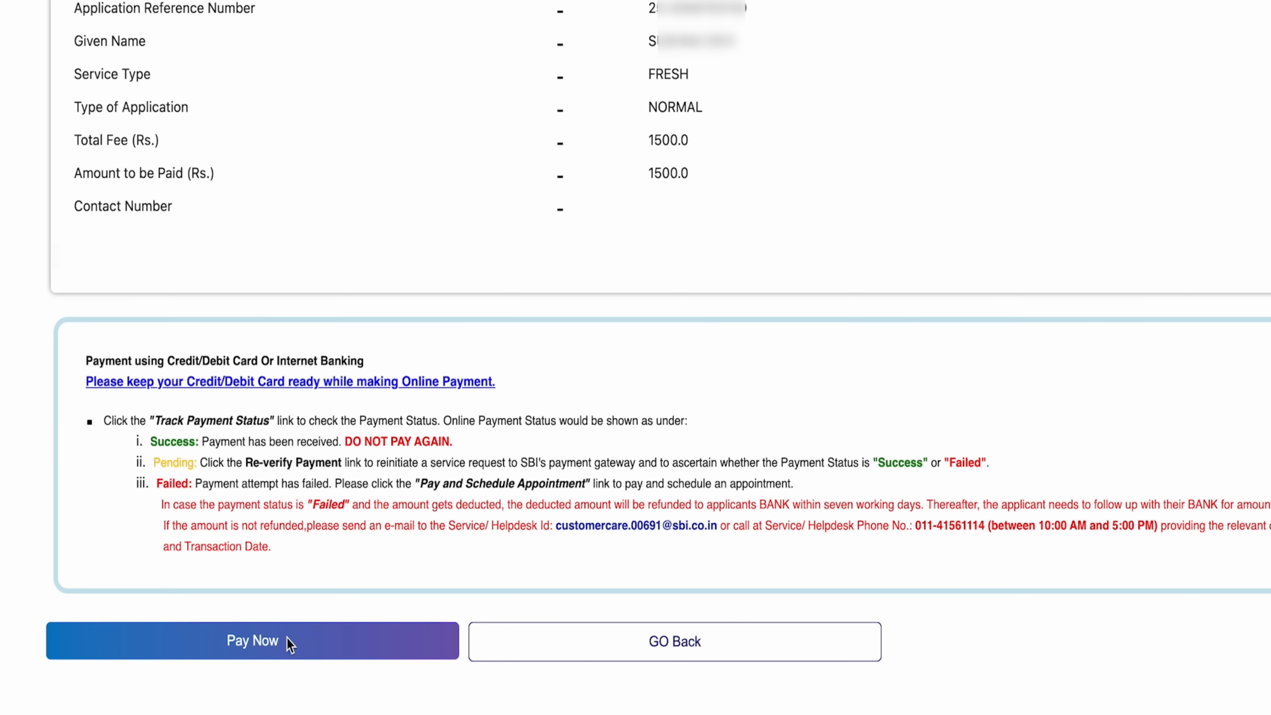
Proceed to the SBIePay page to pay the Rs. 1500 fee.
{"action": "left_click", "coordinate": [289, 646]}
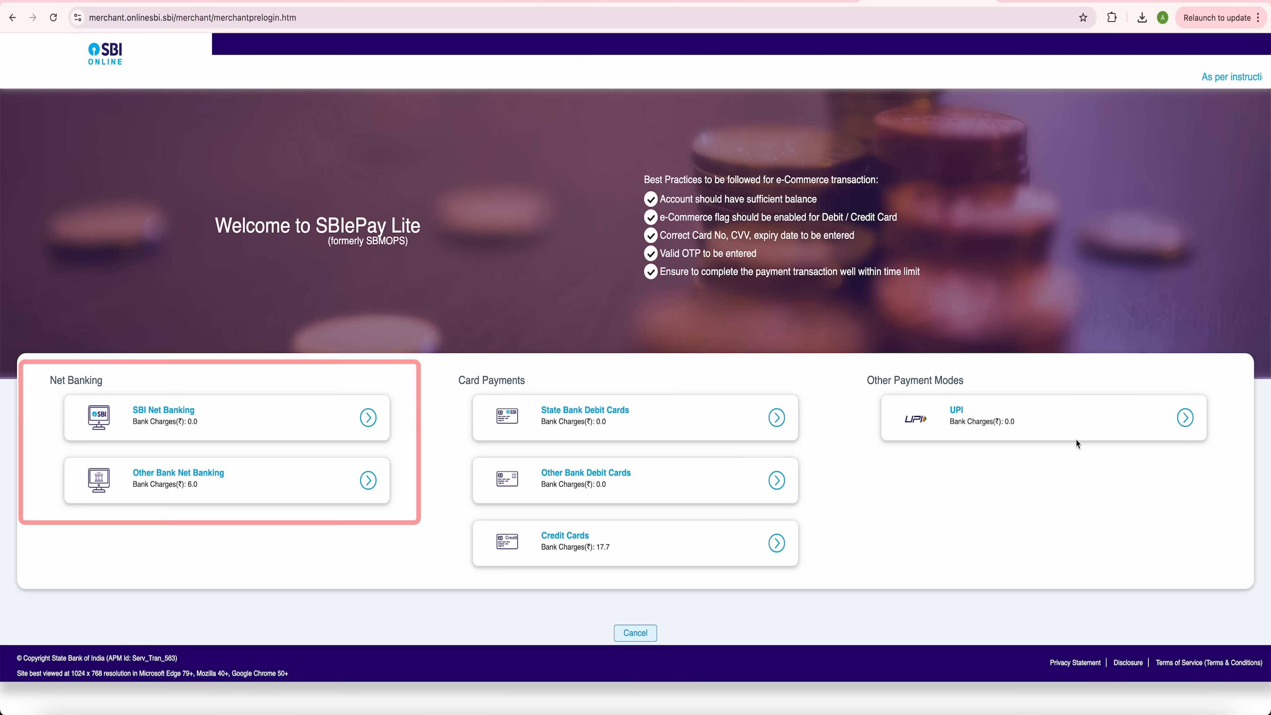